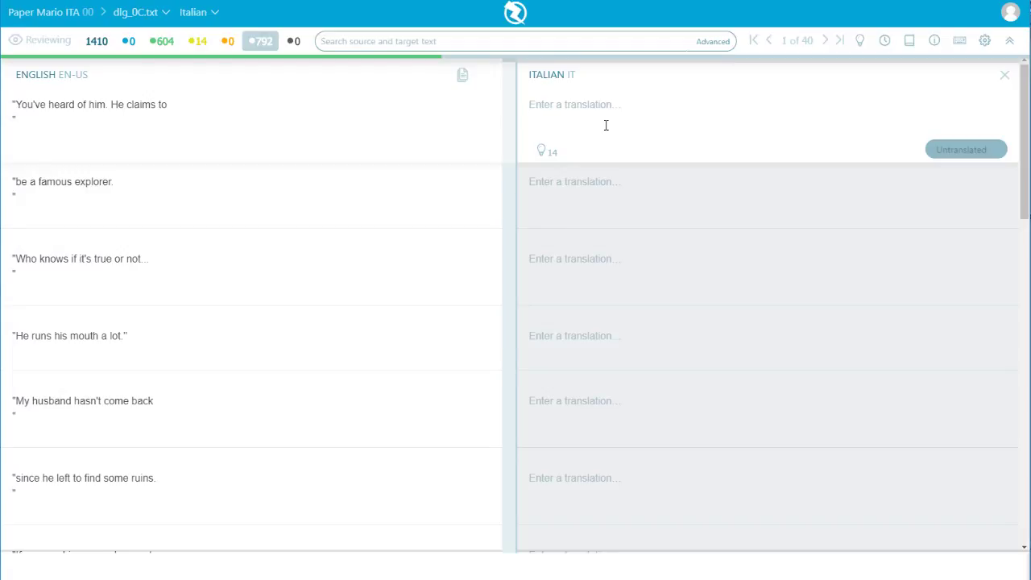
# Translate "You've heard of him. He claims to" as "Hai sentito parlare di lui. Pensa di\n" and save it as translated
pyautogui.write('"')
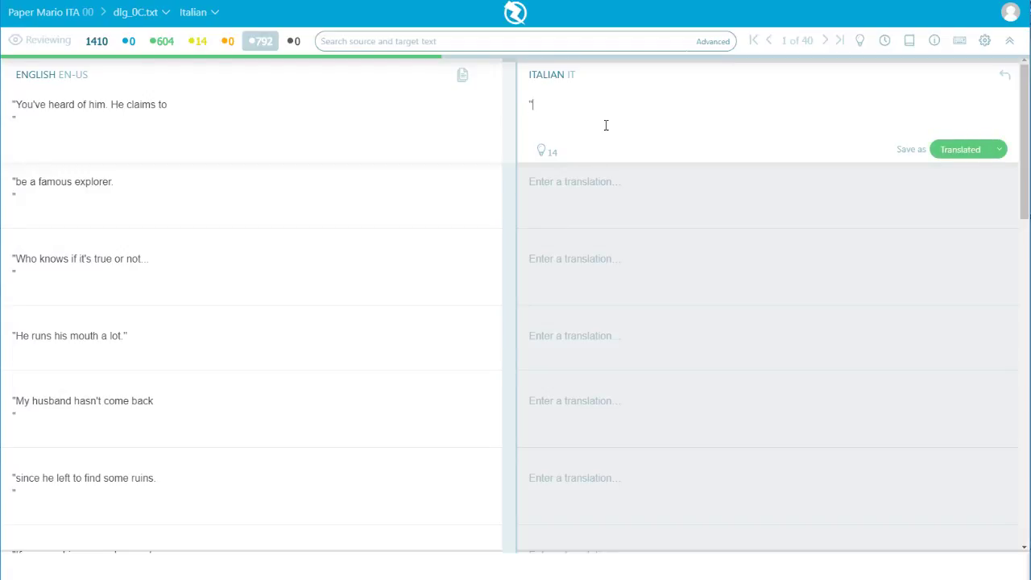
pyautogui.write('Hai sentito parlare di lui. ')
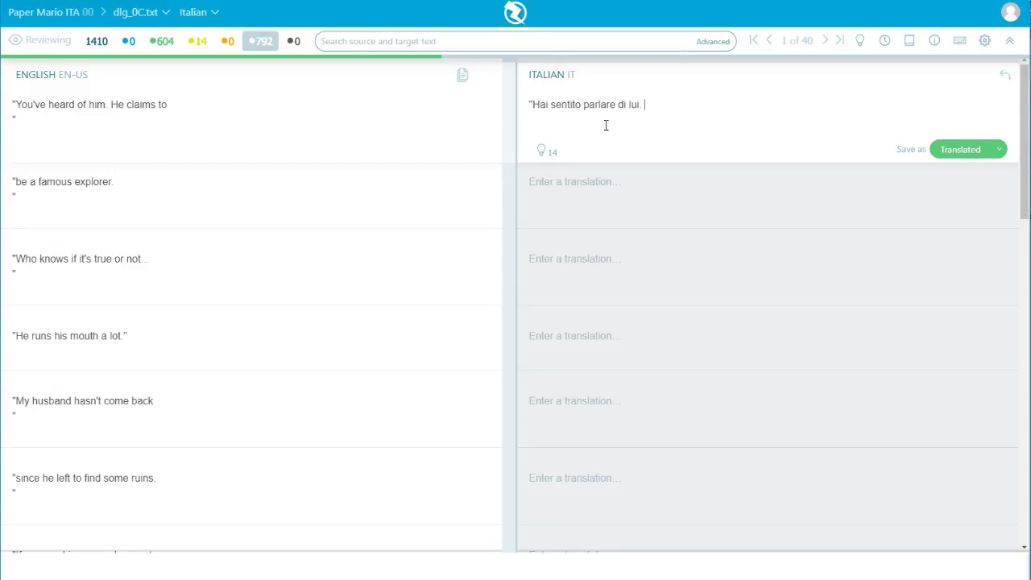
pyautogui.write('Pensa di\\n')
pyautogui.hotkey('ctrl', 'Return')
# Translate "be a famous explorer." as "essere un famoso esploratore.\n" and save the entry as translated
pyautogui.write('"es')
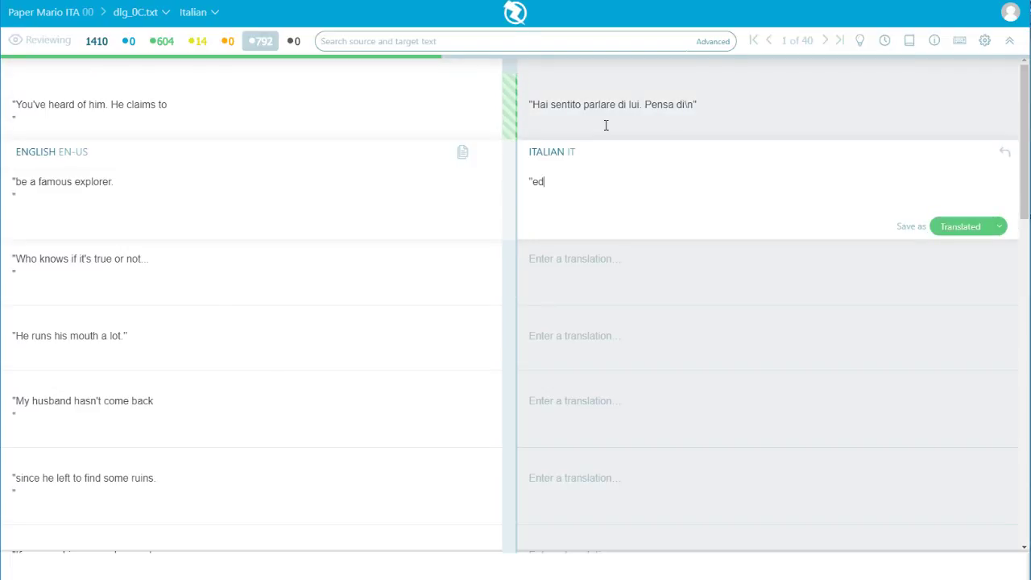
pyautogui.write('sere un famoso ep')
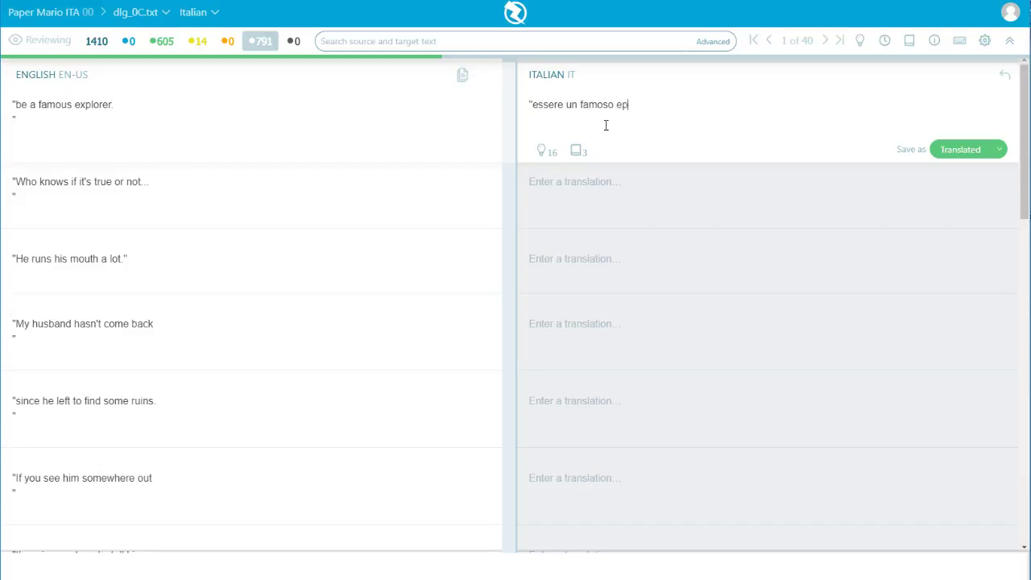
pyautogui.press('BackSpace')
pyautogui.write('sploa')
pyautogui.press('BackSpace')
pyautogui.write('ratore.\\n"')
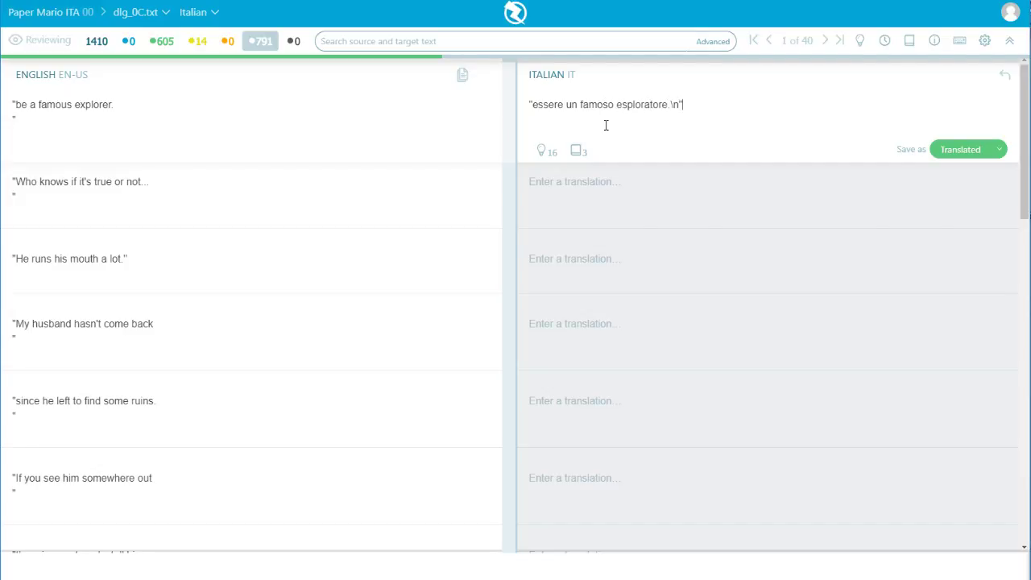
pyautogui.hotkey('ctrl', 'Return')
# Translate "Who knows if it's true or not..." as "Chi lo sa se sia vero o meno...\n" in the Paper Mario ITA editor and save it
pyautogui.write('"')
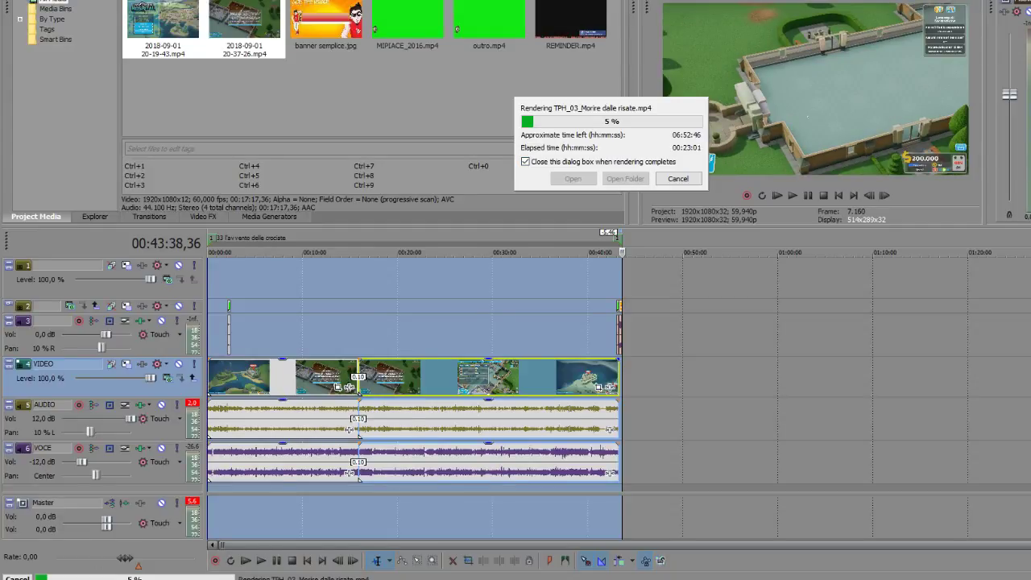
pyautogui.moveTo(169, 579)
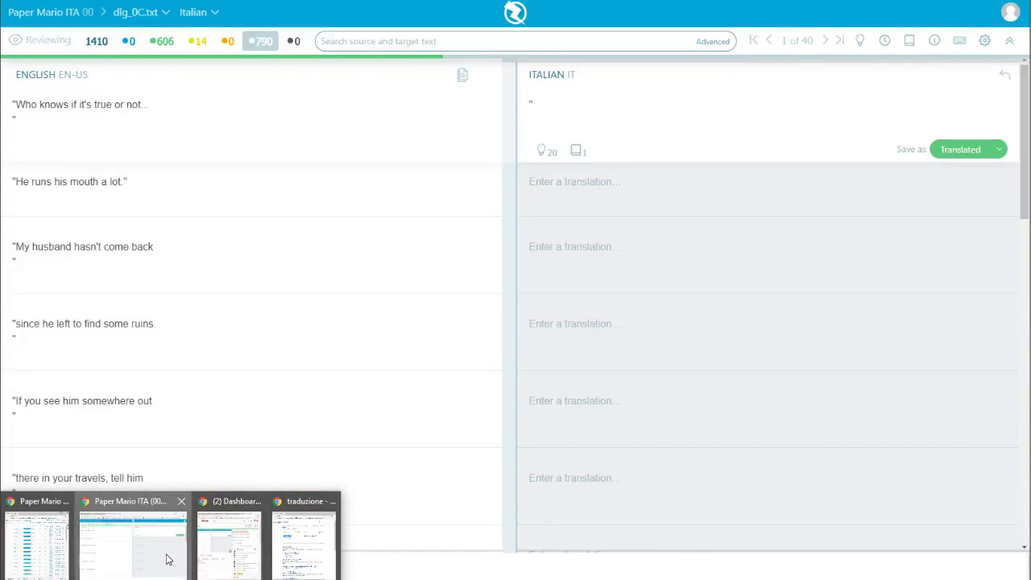
pyautogui.click(168, 560)
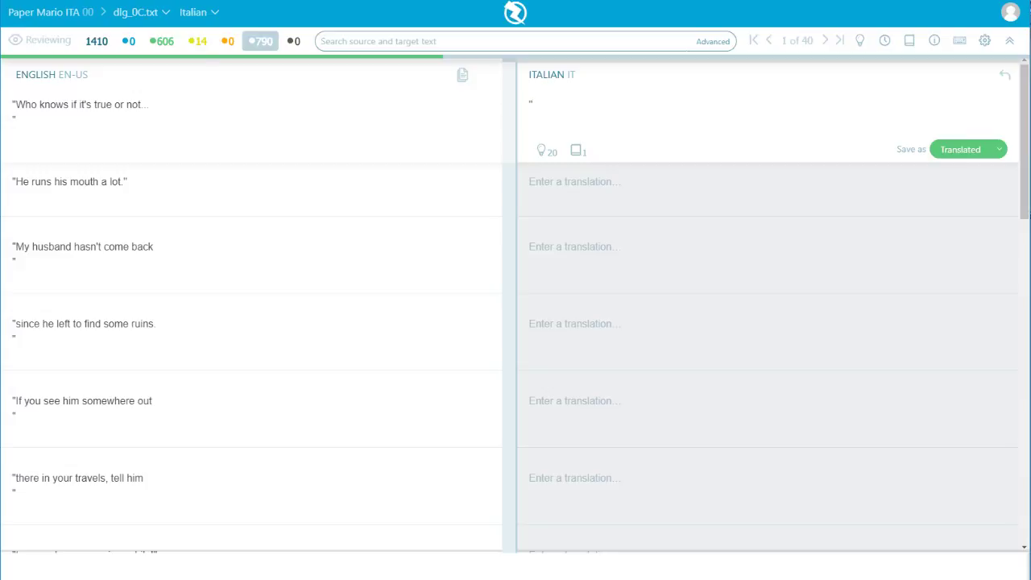
pyautogui.write('Chi lo sa se sia vero o meno')
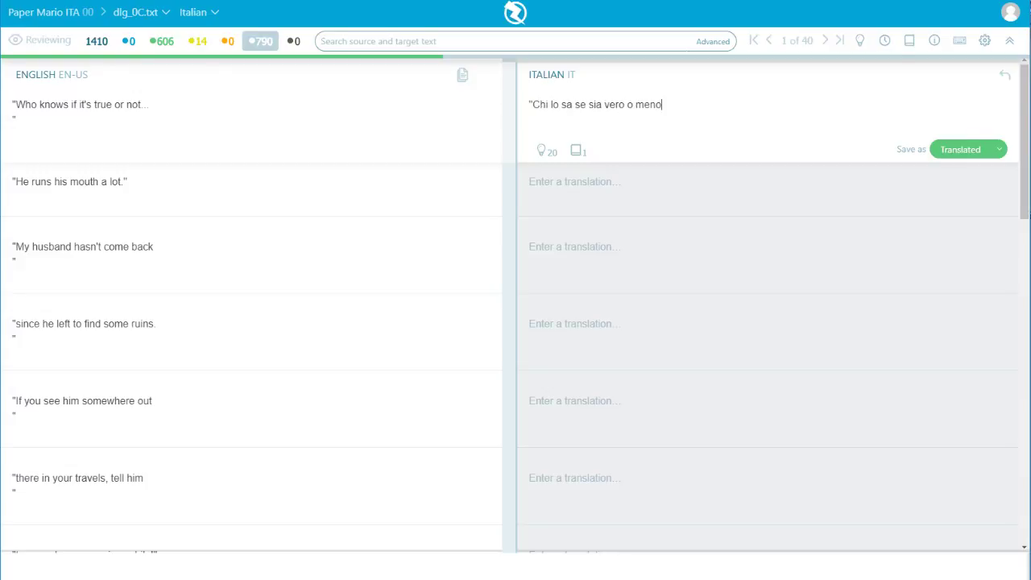
pyautogui.write('...\\n"')
pyautogui.press('Return')
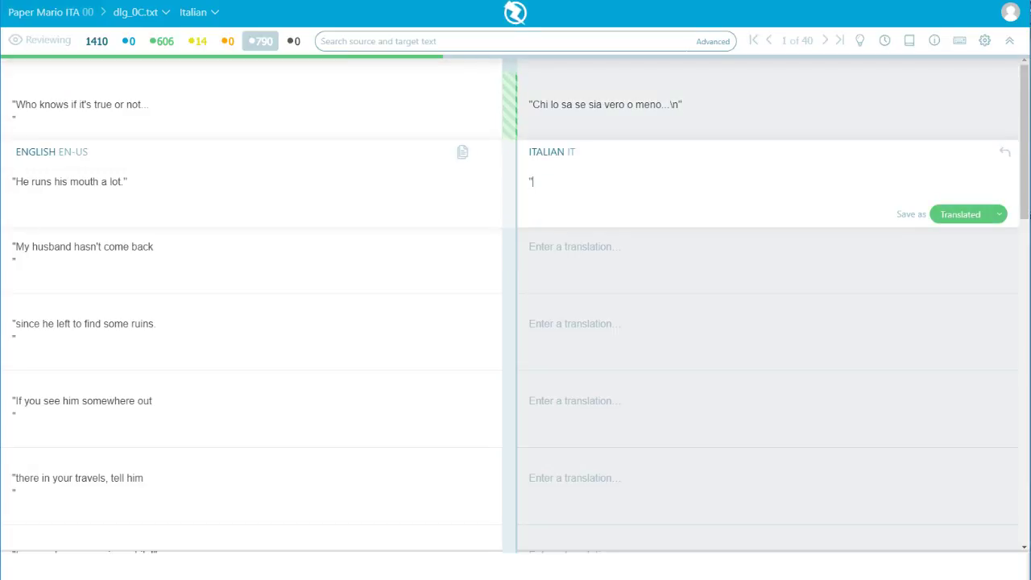
# Translate "He runs his mouth a lot." as "Gli piace un sacco parlare." and save the entry as translated
pyautogui.write('"')
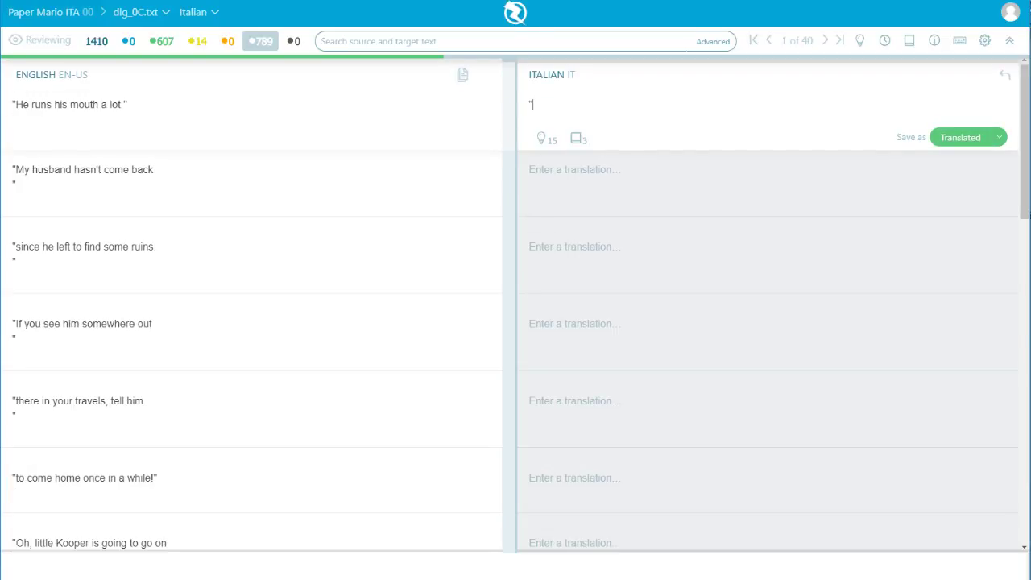
pyautogui.write('Gli piace un sacco parlare "')
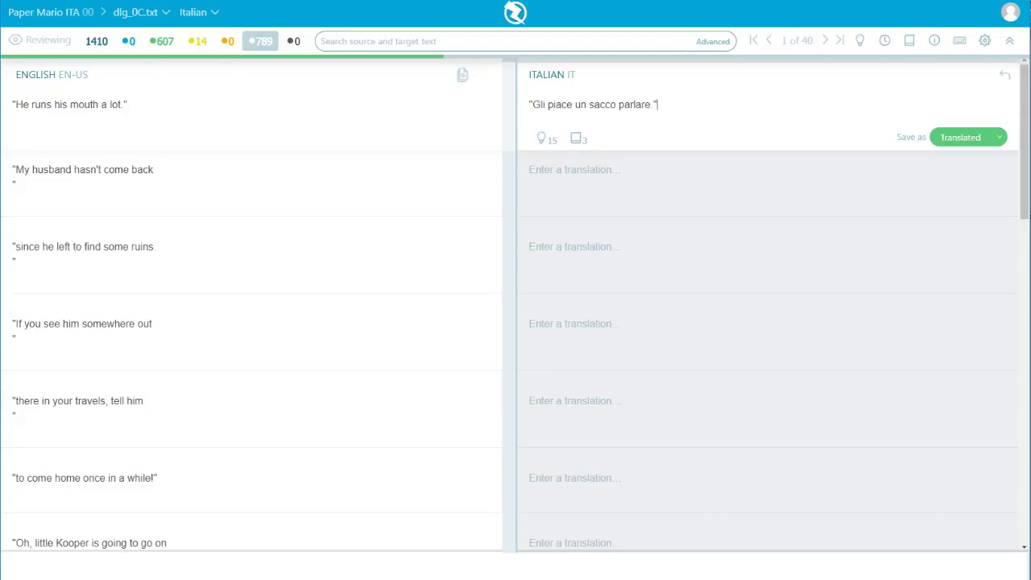
pyautogui.hotkey('ctrl', 'Return')
# Translate "My husband hasn't come back" as the single line "Mio marito non è tornato da\n" and save it as translated
pyautogui.write('"Mio ')
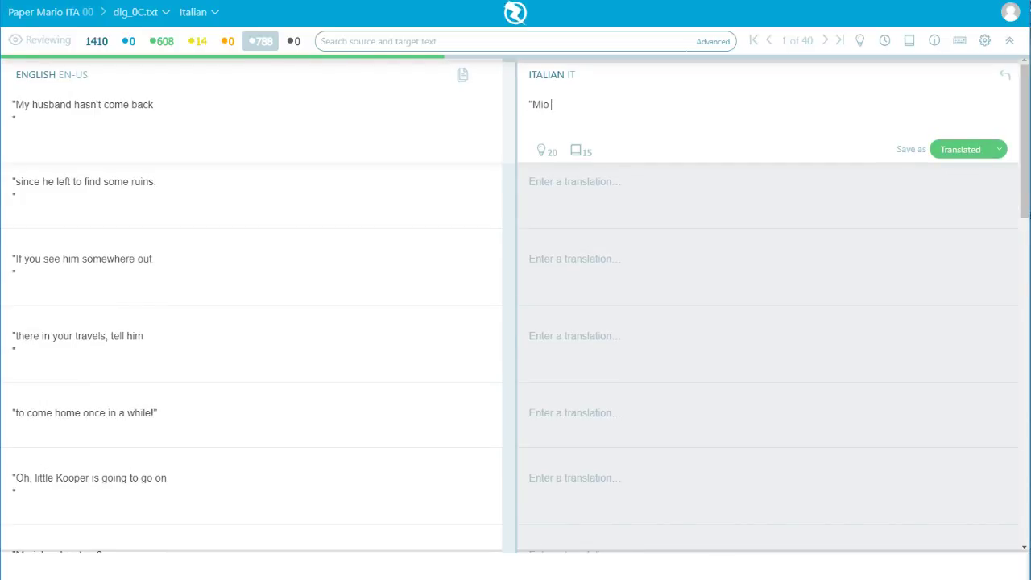
pyautogui.write('marito non è torna')
pyautogui.press('BackSpace')
pyautogui.write('tornato da\\n"')
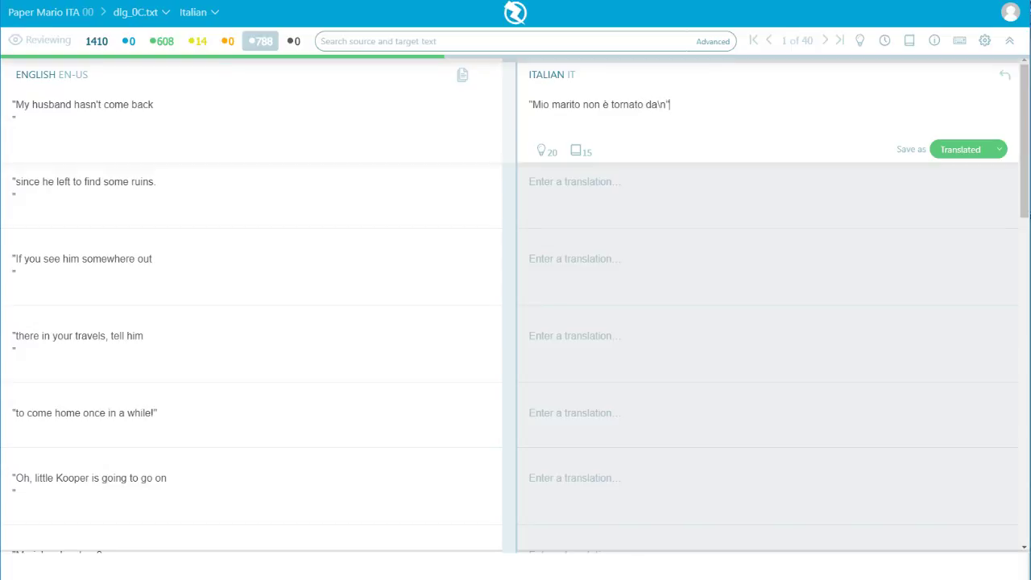
pyautogui.press('Return')
pyautogui.write('"quan')
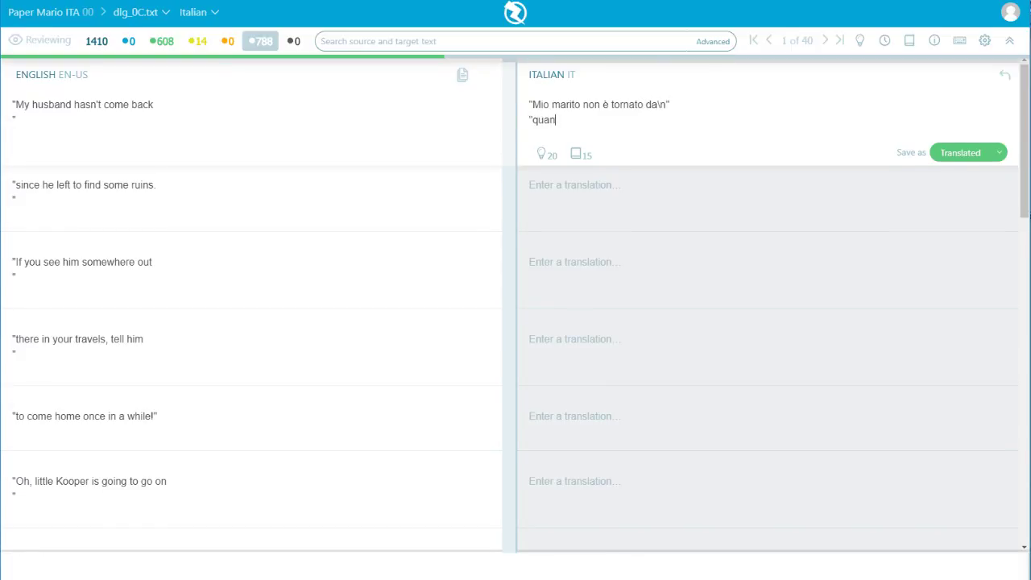
pyautogui.press('BackSpace')
pyautogui.press('BackSpace')
pyautogui.press('BackSpace')
pyautogui.press('BackSpace')
pyautogui.press('BackSpace')
pyautogui.press('BackSpace')
pyautogui.hotkey('ctrl', 'Return')
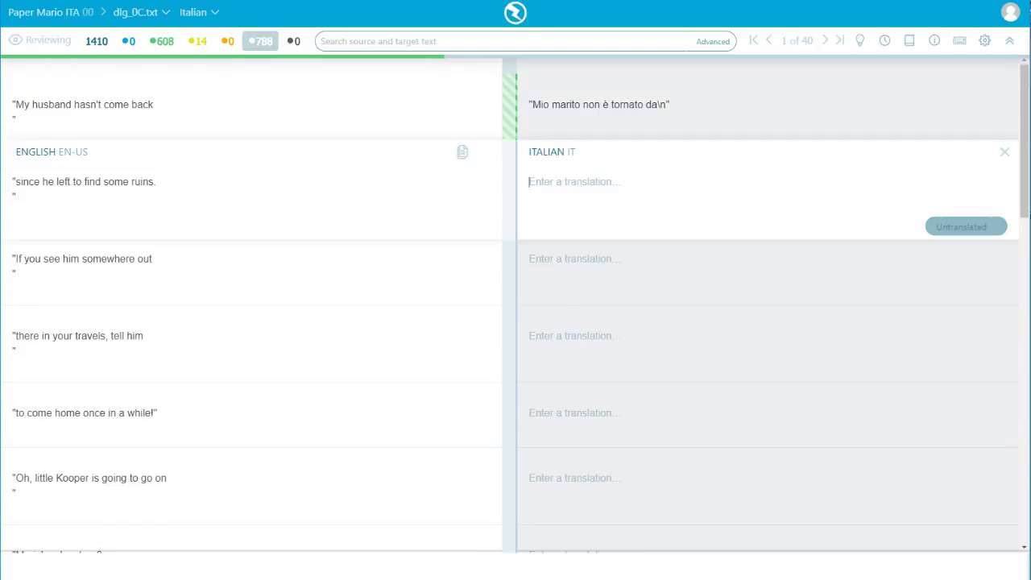
# Translate "since he left to find some ruins." as "quando è partito per delle rovine.\n" and save the entry
pyautogui.write('"quando è partito ')
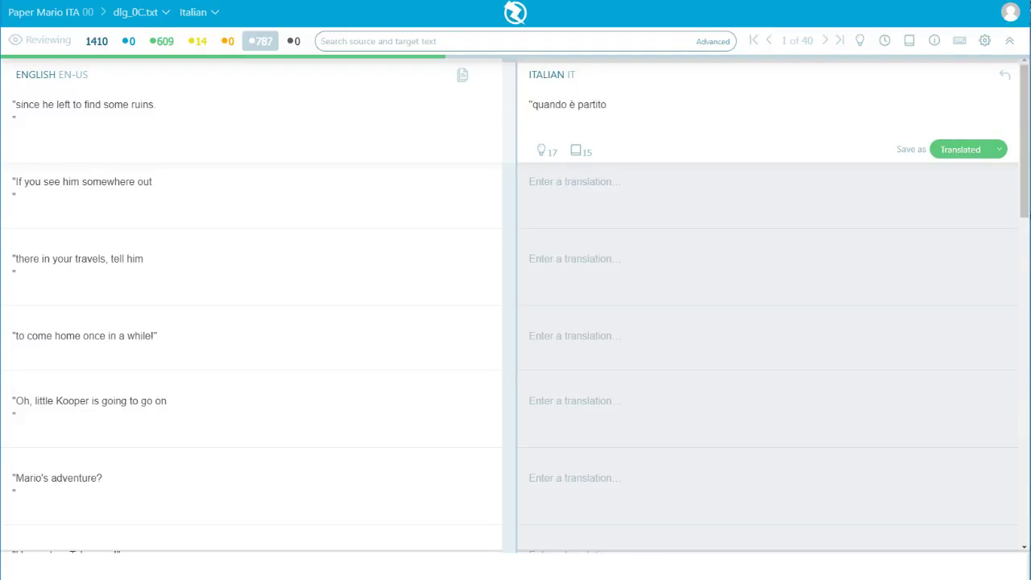
pyautogui.write('per delle rovine.\\n"')
pyautogui.hotkey('ctrl', 'Return')
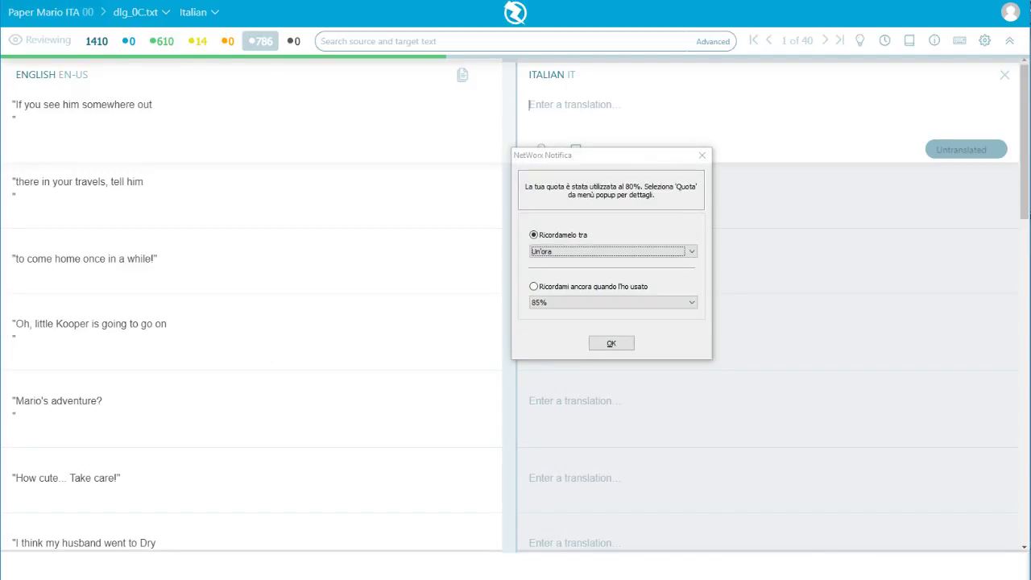
# Choose a reminder delay in the NetWorx quota notification and confirm it to dismiss the dialog
pyautogui.click(594, 253)
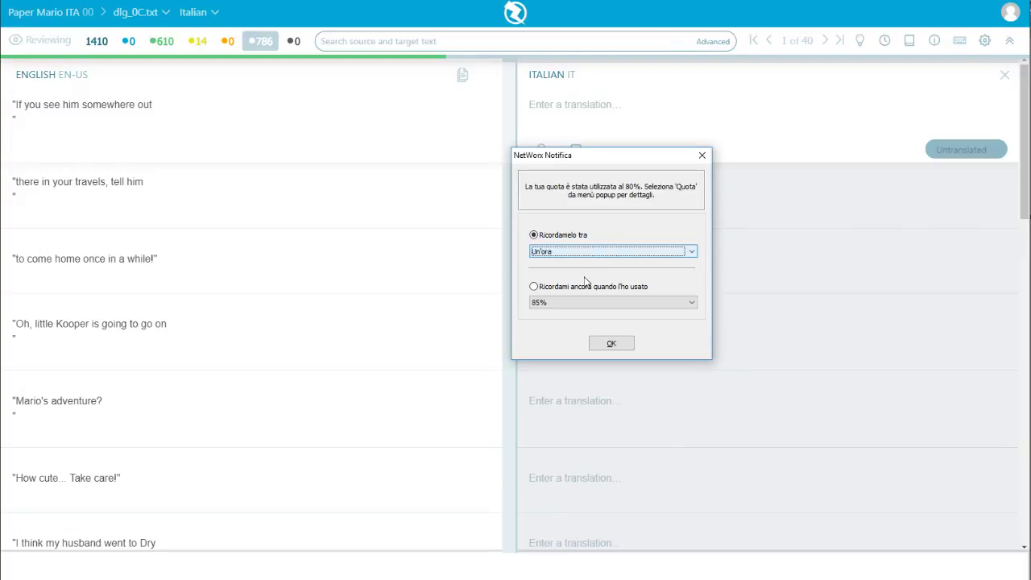
pyautogui.click(586, 251)
pyautogui.click(569, 296)
pyautogui.click(611, 343)
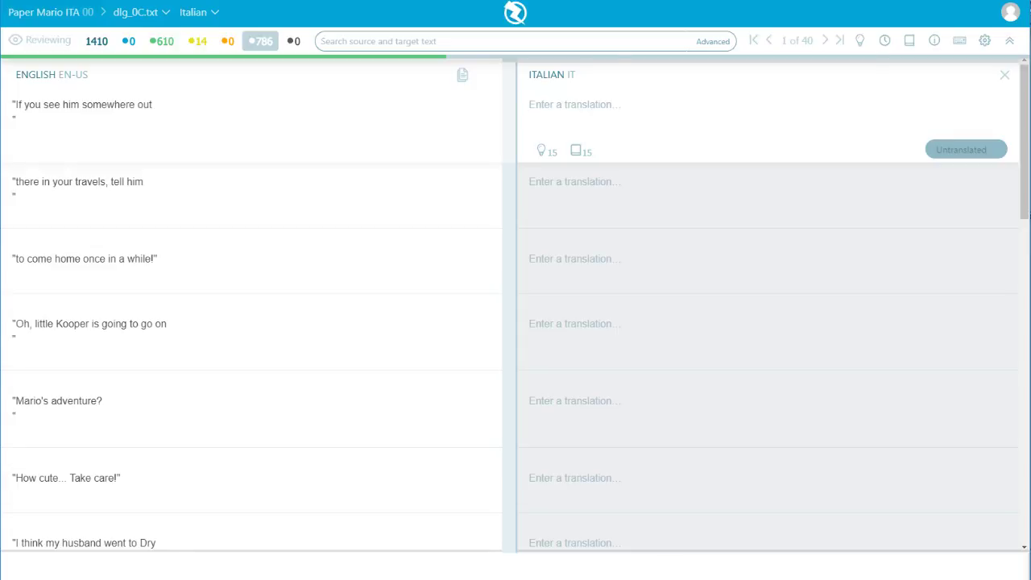
# Open dlg_10.txt from the Italian document list of Paper Mario ITA version 00
pyautogui.click(33, 12)
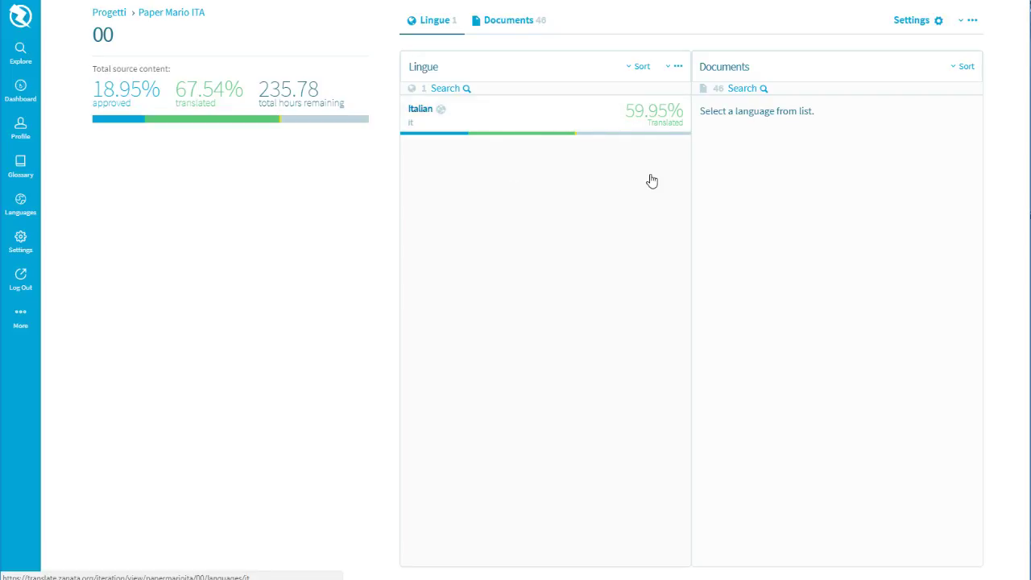
pyautogui.click(401, 103)
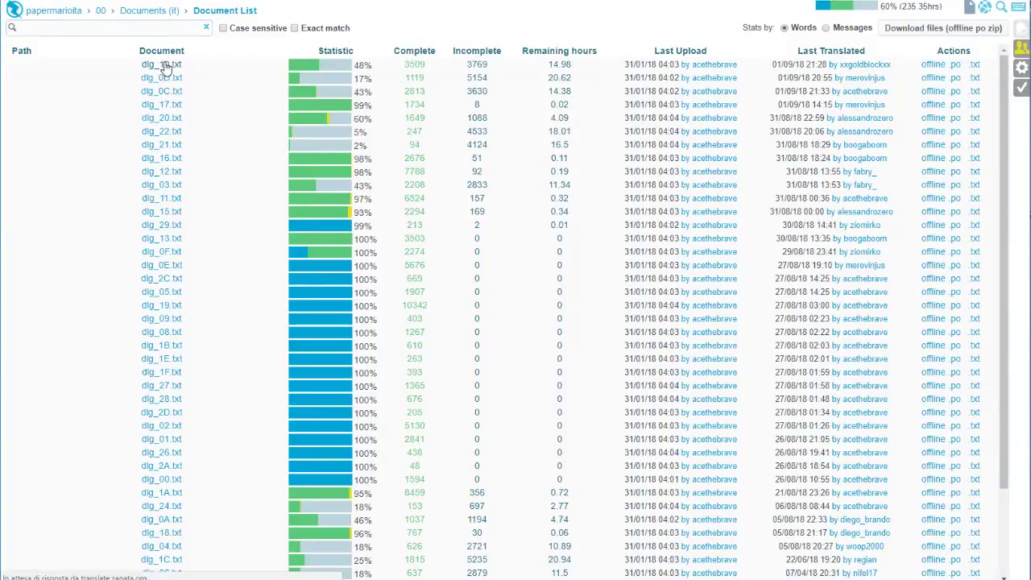
pyautogui.click(312, 171)
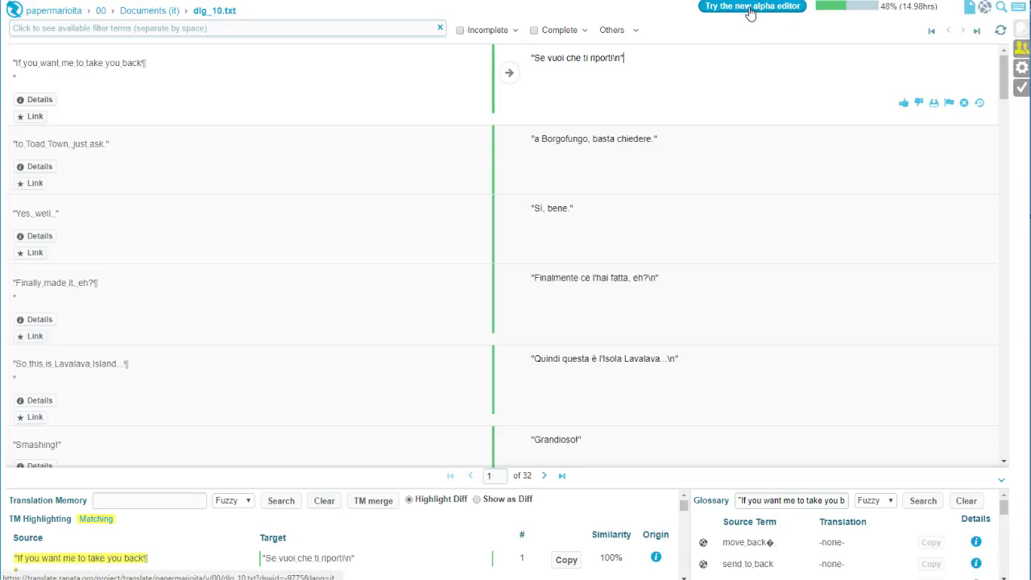
# Clear the Italian translation of "Smashing!" in dlg_10.txt, re-enter it as "Grandioso!" on a single line and save it
pyautogui.scroll(-4, 610, 137)
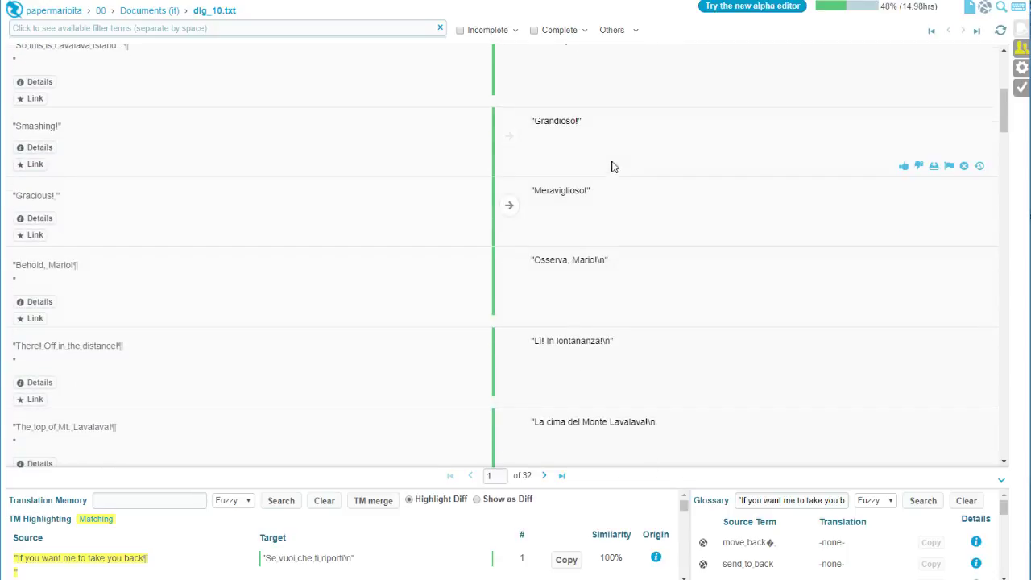
pyautogui.moveTo(603, 124); pyautogui.dragTo(364, 104)
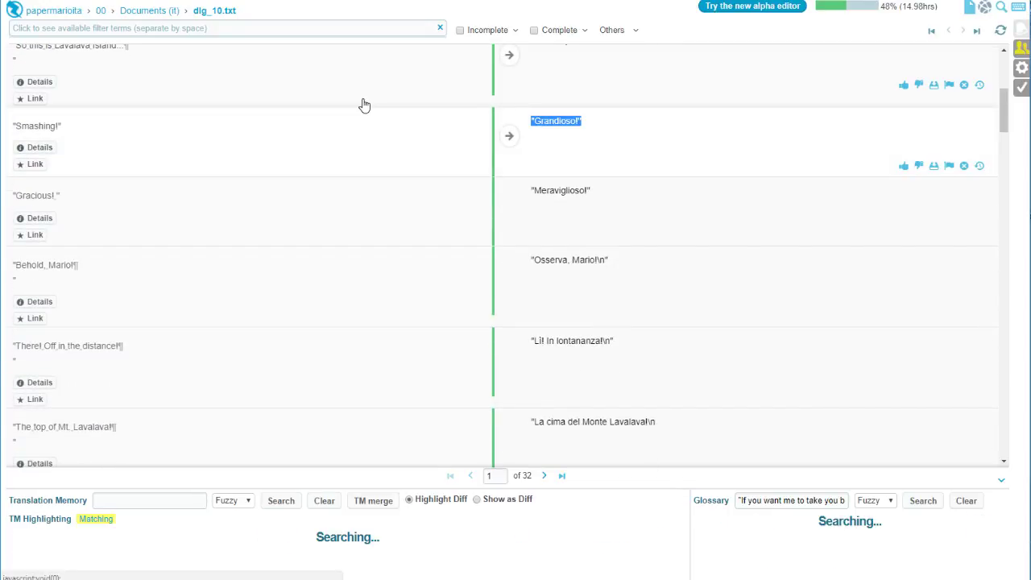
pyautogui.press('BackSpace')
pyautogui.click(558, 83)
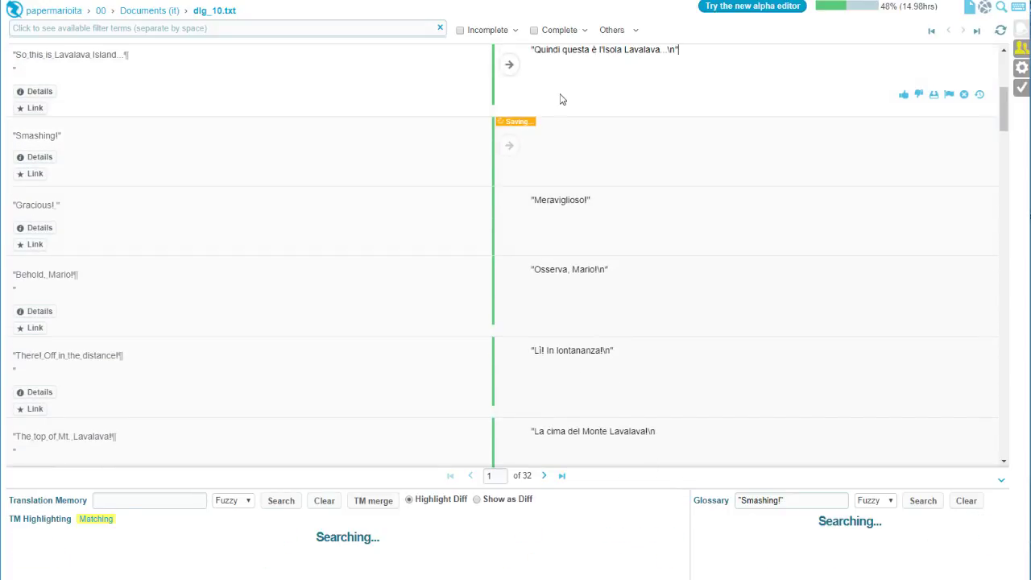
pyautogui.click(550, 140)
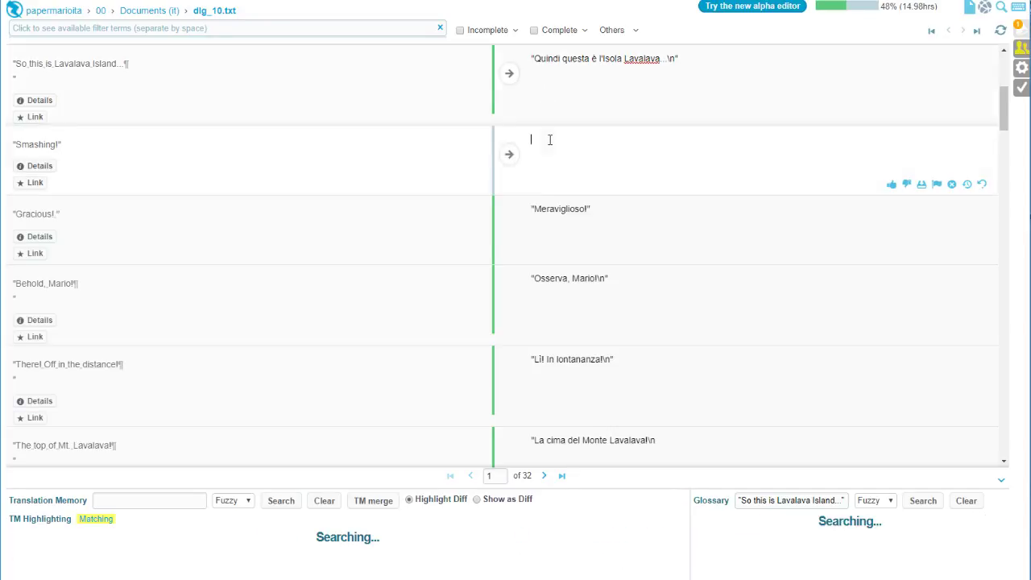
pyautogui.write('"')
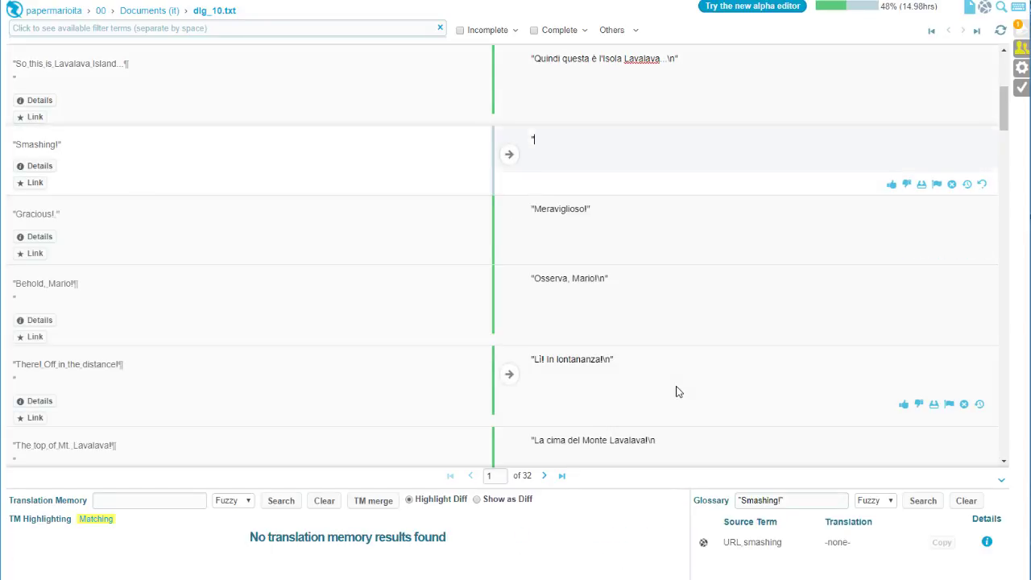
pyautogui.write('Grandioso!"')
pyautogui.press('Return')
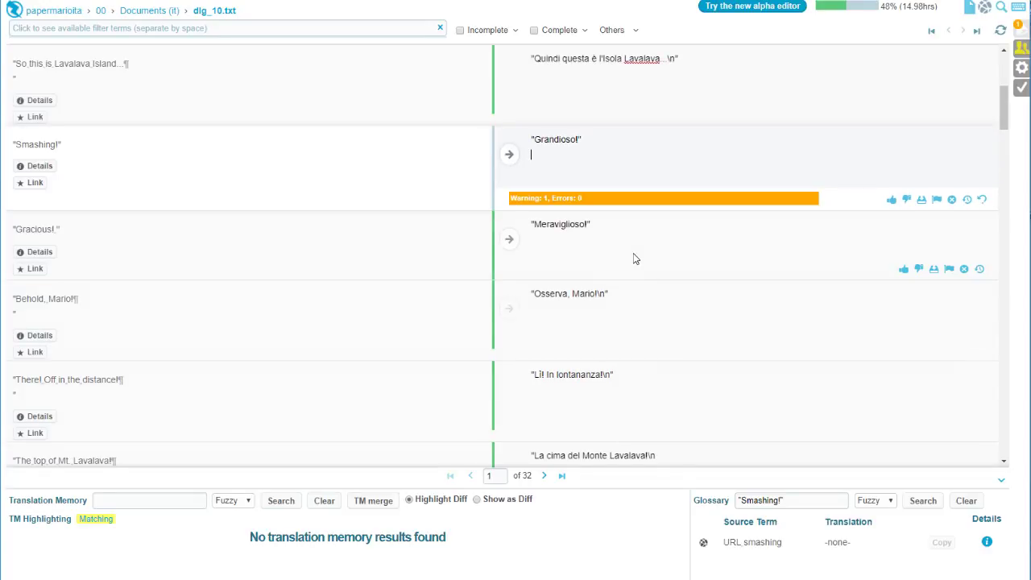
pyautogui.press('BackSpace')
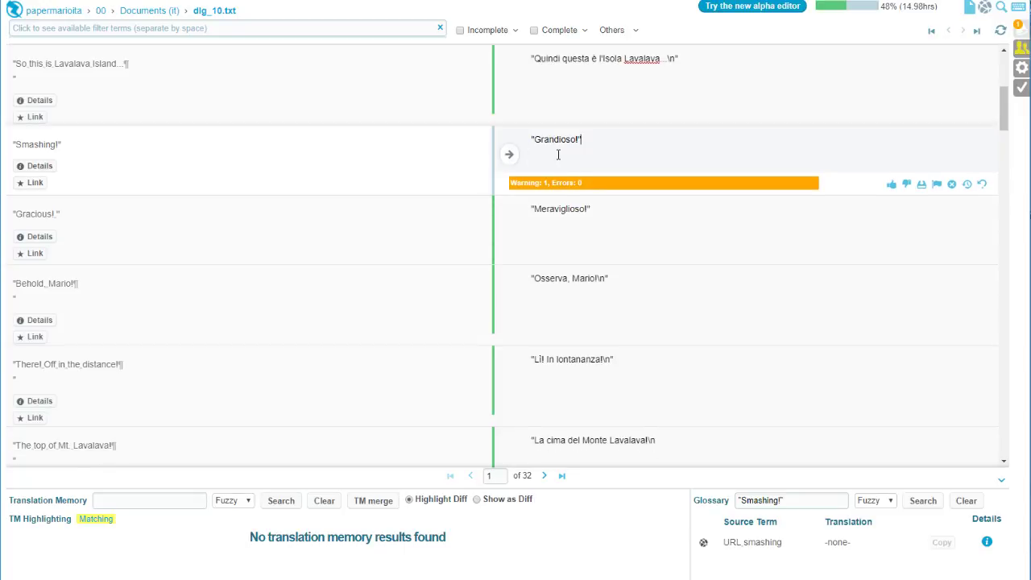
pyautogui.press('Return')
pyautogui.press('BackSpace')
pyautogui.hotkey('ctrl', 'Return')
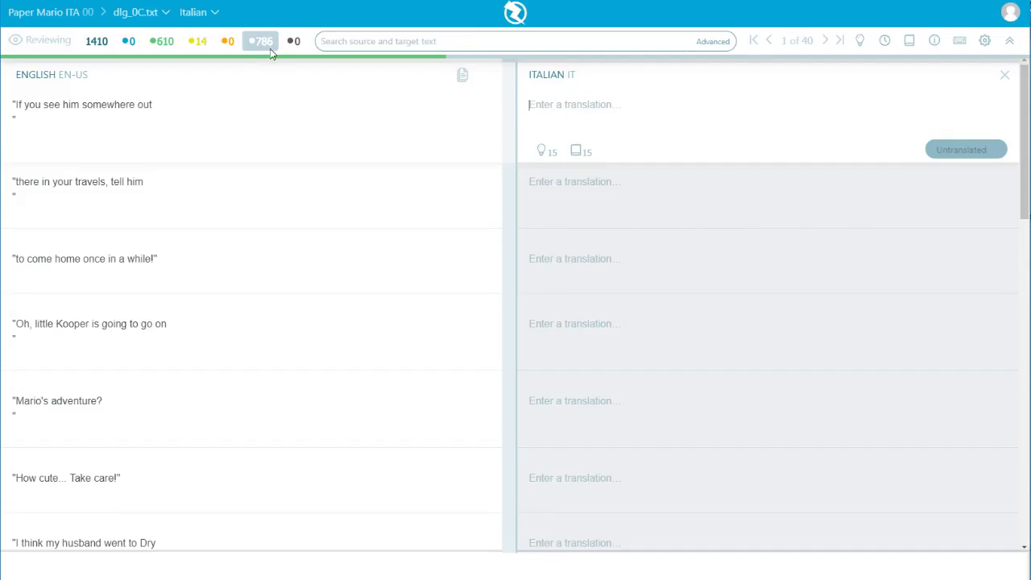
# Filter the dlg_0C.txt entries by status, viewing the yellow-marked ones alone and together with the translated or untranslated entries
pyautogui.click(262, 42)
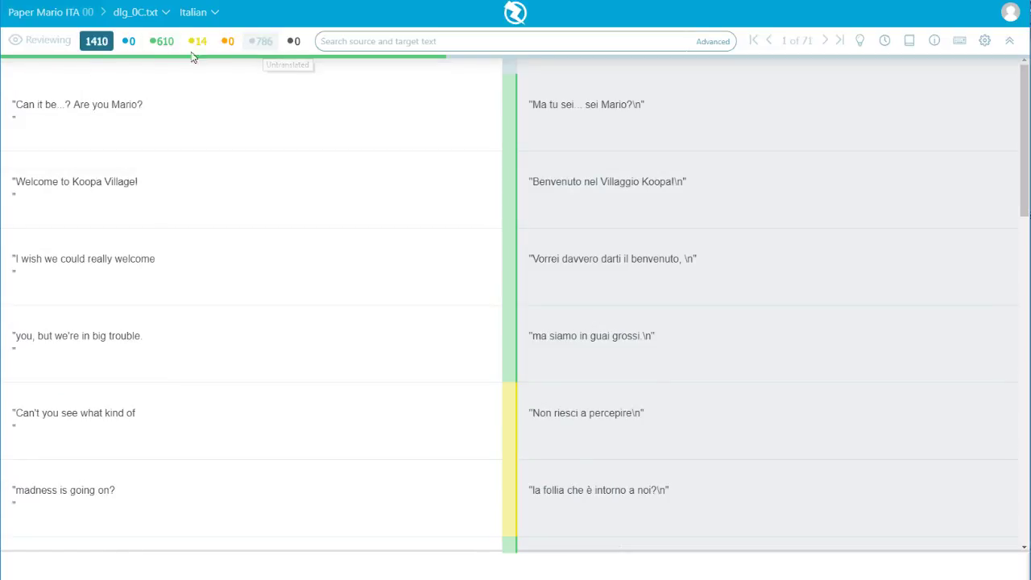
pyautogui.click(167, 43)
pyautogui.click(198, 43)
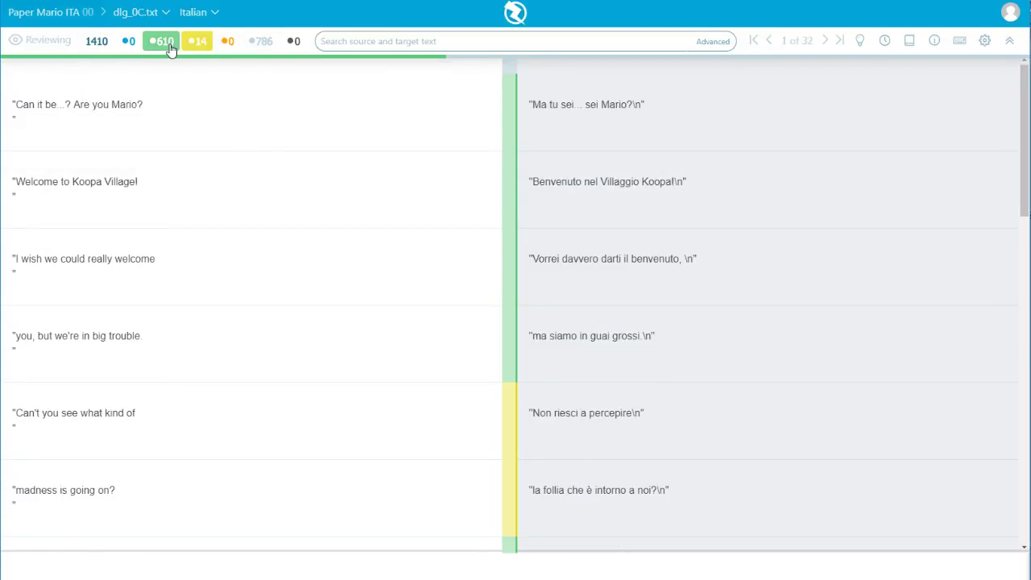
pyautogui.click(171, 43)
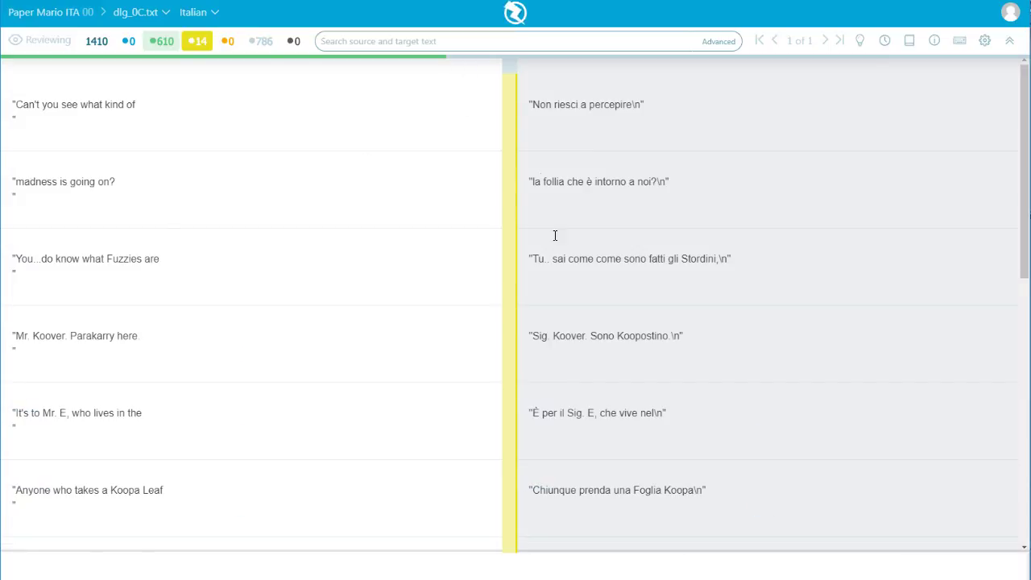
pyautogui.scroll(-5, 552, 317)
pyautogui.click(258, 42)
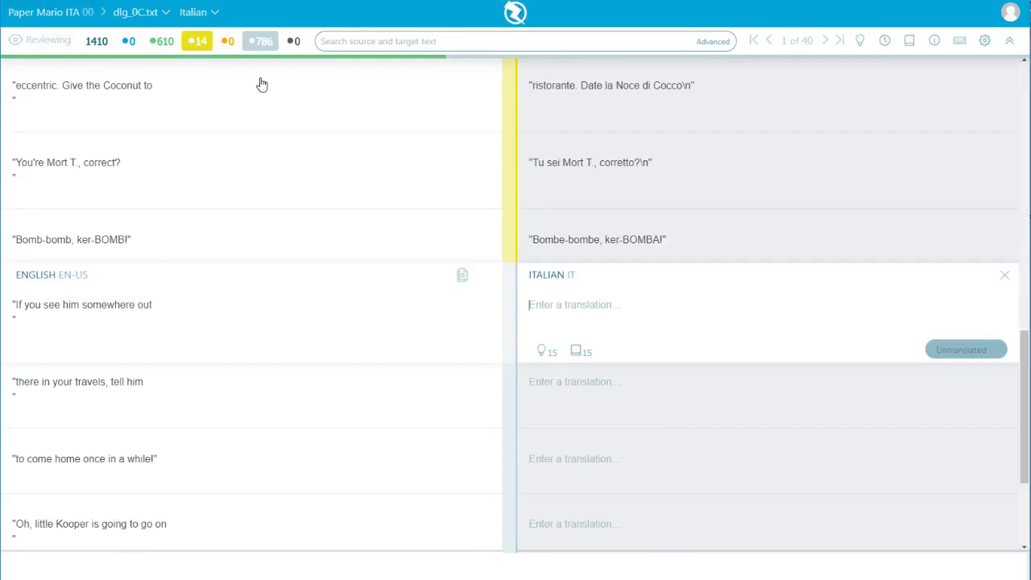
# Show only the untranslated entries and save "Se lo dovessi vedere da qualche\n" as the translation of "If you see him somewhere out"
pyautogui.click(198, 41)
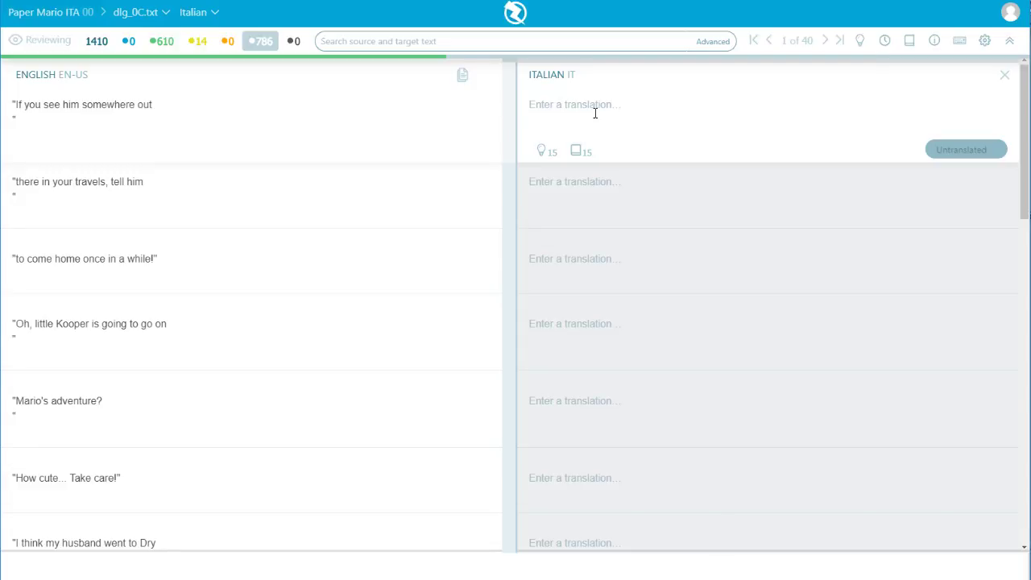
pyautogui.write('"')
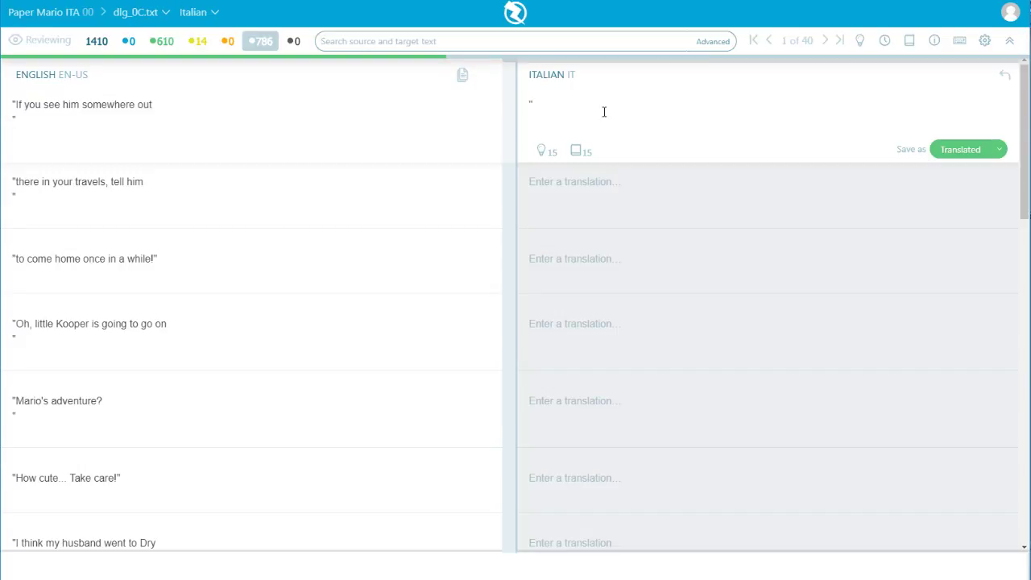
pyautogui.write('Se lo dovessi vedere da quanlche\\')
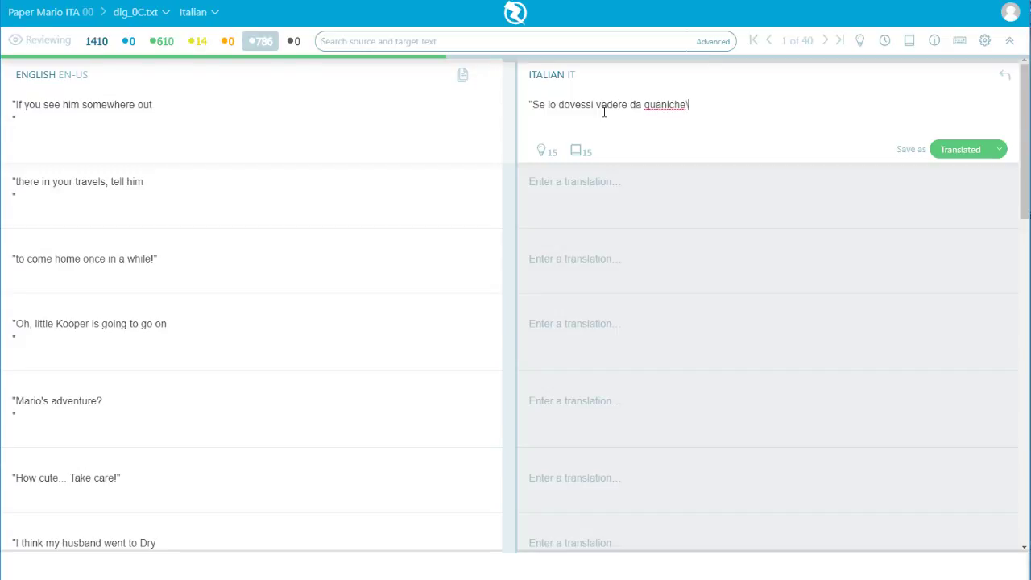
pyautogui.press('BackSpace')
pyautogui.press('BackSpace')
pyautogui.press('BackSpace')
pyautogui.press('BackSpace')
pyautogui.press('BackSpace')
pyautogui.press('BackSpace')
pyautogui.write('lche\\n"')
pyautogui.hotkey('ctrl', 'Return')
# Translate "there in your travels, tell him" as "parte nei tuoi viaggi, digli di\n" and save it as translated
pyautogui.write('"parte nei tuoi via')
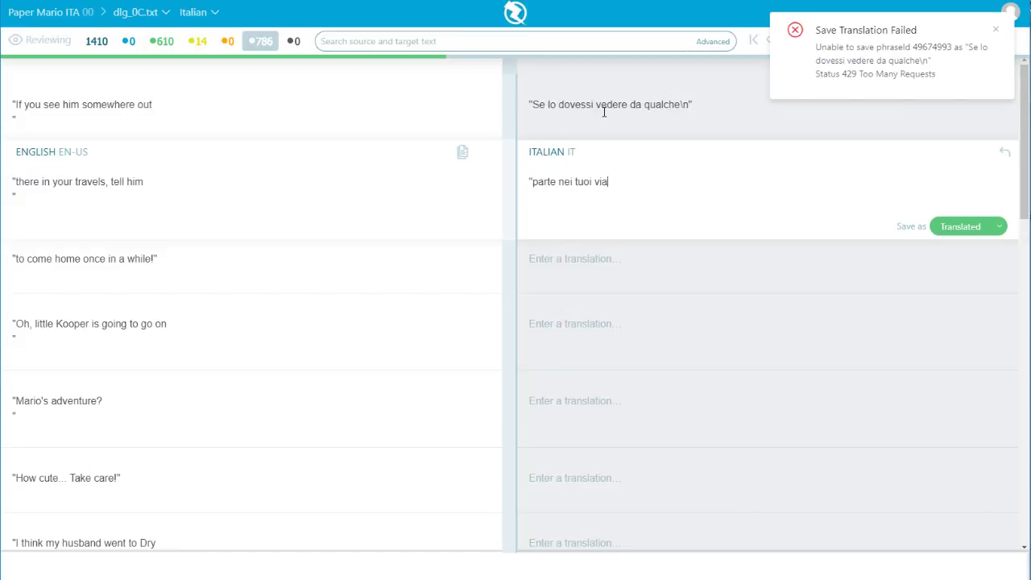
pyautogui.write('ggi, digli che')
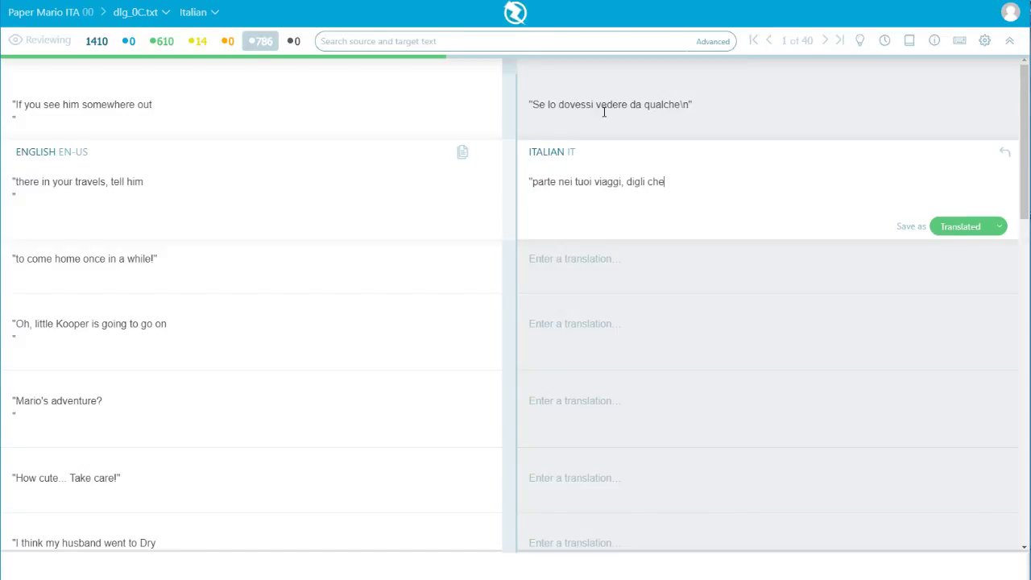
pyautogui.press('BackSpace')
pyautogui.press('BackSpace')
pyautogui.press('BackSpace')
pyautogui.write('di\\n')
pyautogui.hotkey('ctrl', 'Return')
# Save "tornare a casa una volta ogni tanto!" for "to come home once in a while!", then save the "If you see him somewhere out" translation again
pyautogui.write('"')
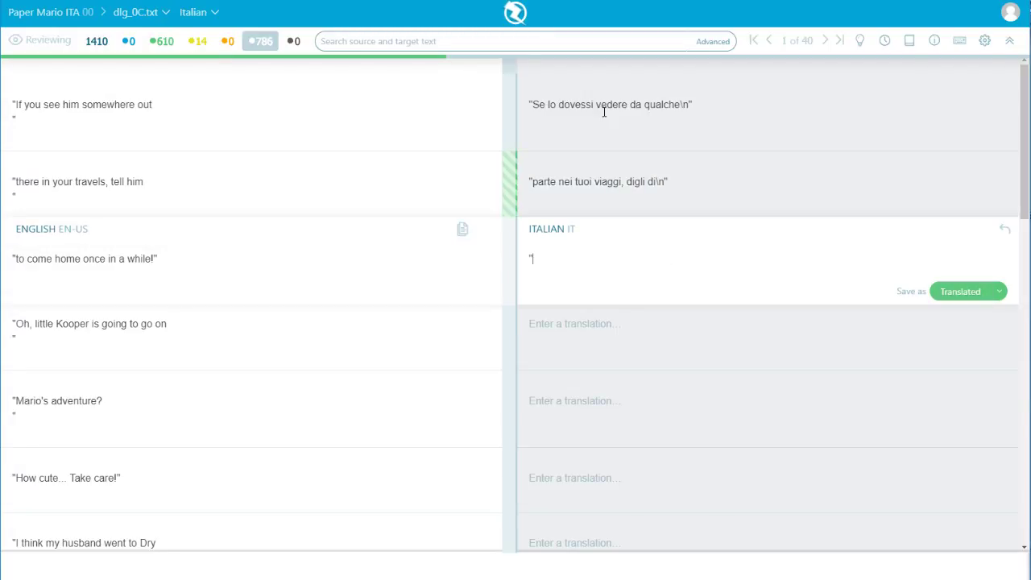
pyautogui.write('tornare a casa ')
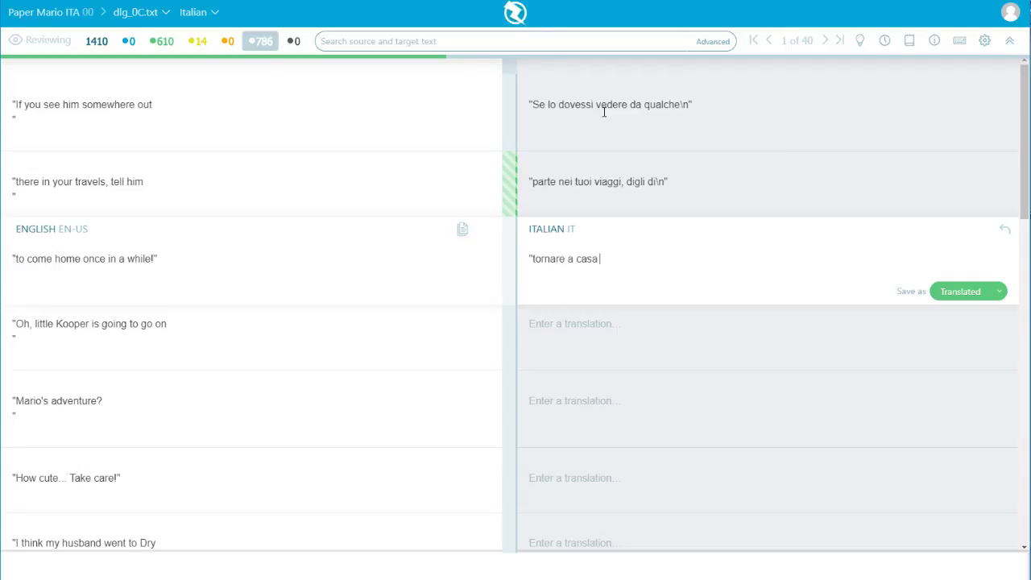
pyautogui.write('una volta ogni tant')
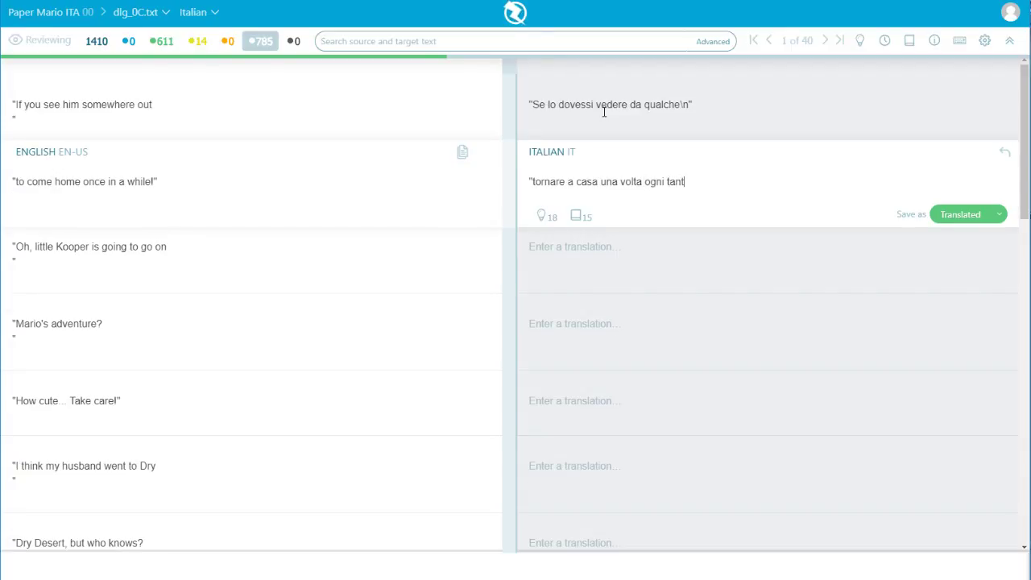
pyautogui.write('o!"')
pyautogui.hotkey('ctrl', 'Return')
pyautogui.click(604, 112)
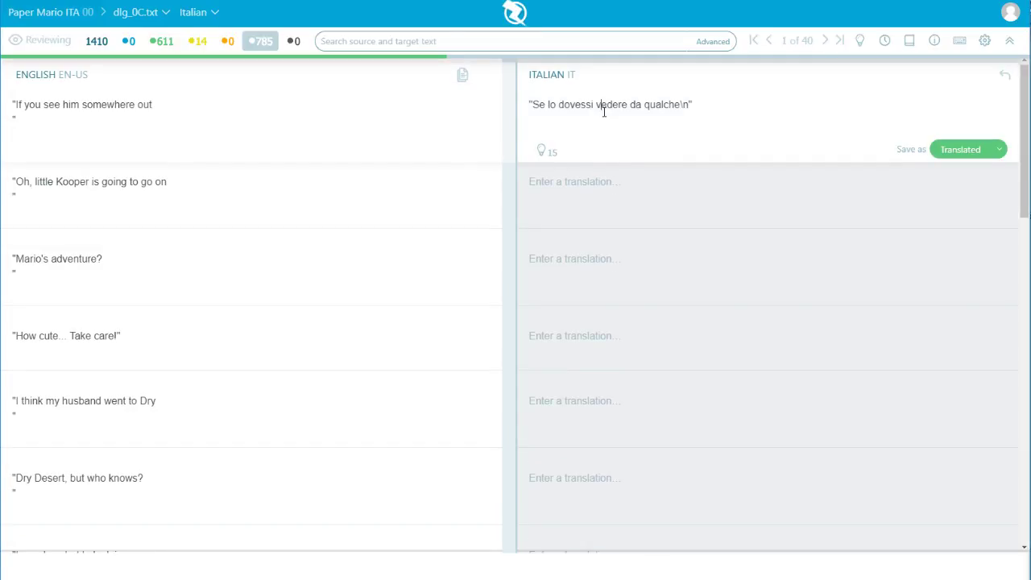
pyautogui.hotkey('ctrl', 'Return')
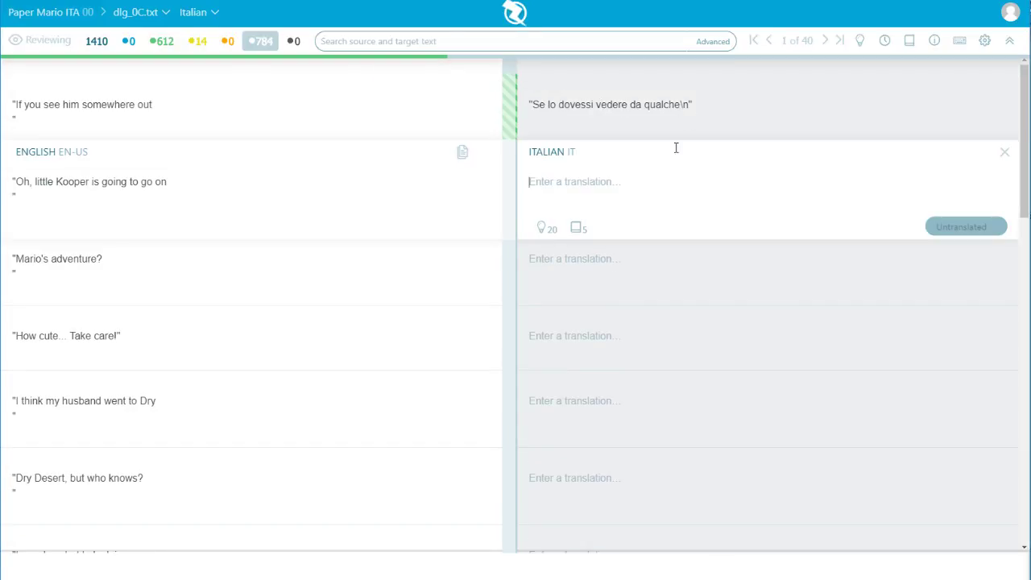
# Begin the Italian translation of "Oh, little Kooper is going to go on" with "Oh, il piccolo Kooper"
pyautogui.write('"')
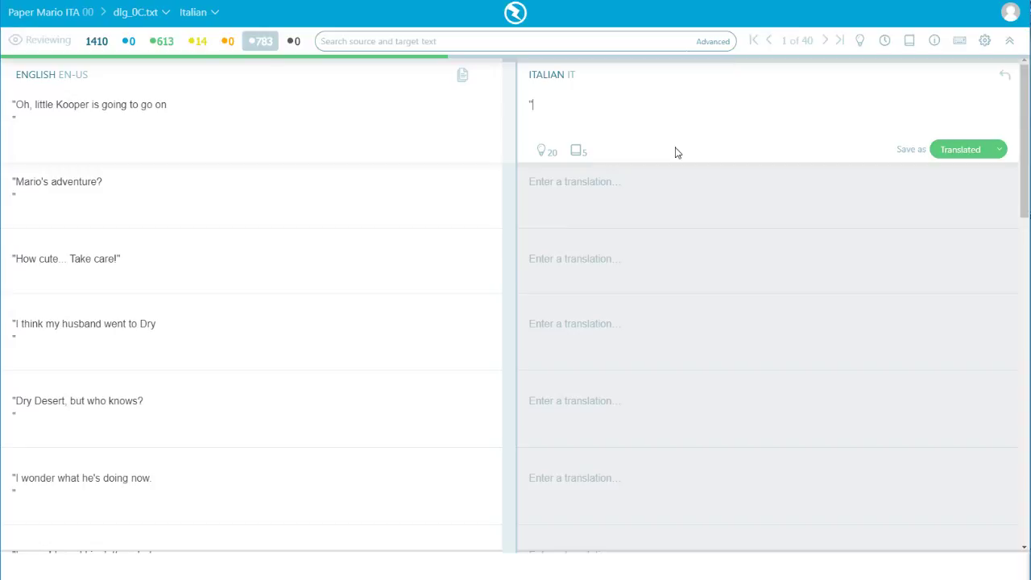
pyautogui.write('OH, piccolo Kooper')
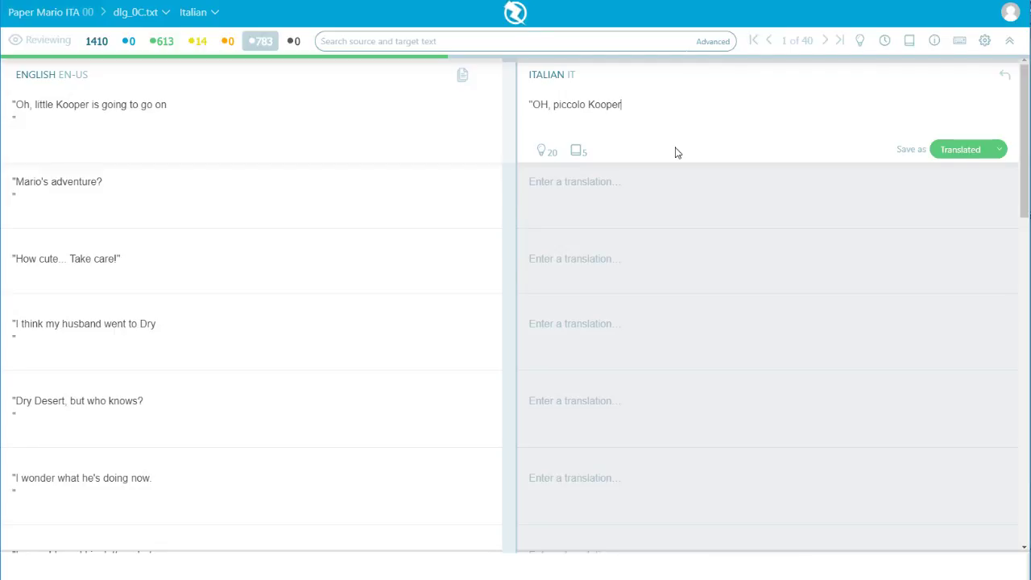
pyautogui.press('Left')
pyautogui.press('Left')
pyautogui.press('Left')
pyautogui.press('Left')
pyautogui.press('Left')
pyautogui.press('Left')
pyautogui.press('Left')
pyautogui.press('Left')
pyautogui.press('Left')
pyautogui.press('Left')
pyautogui.press('Left')
pyautogui.press('Left')
pyautogui.press('Left')
pyautogui.press('Left')
pyautogui.press('Left')
pyautogui.press('Left')
pyautogui.press('Left')
pyautogui.press('Left')
pyautogui.press('Left')
pyautogui.press('Right')
pyautogui.press('Right')
pyautogui.press('Right')
pyautogui.press('BackSpace')
pyautogui.write('h')
pyautogui.press('Right')
pyautogui.press('Right')
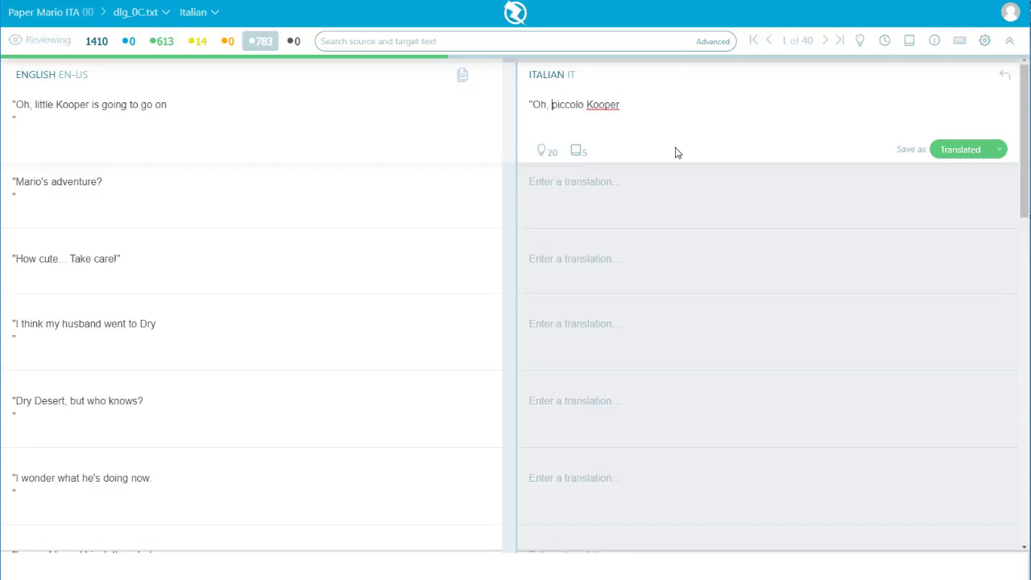
pyautogui.write('il')
pyautogui.press('End')
pyautogui.write('ha ')
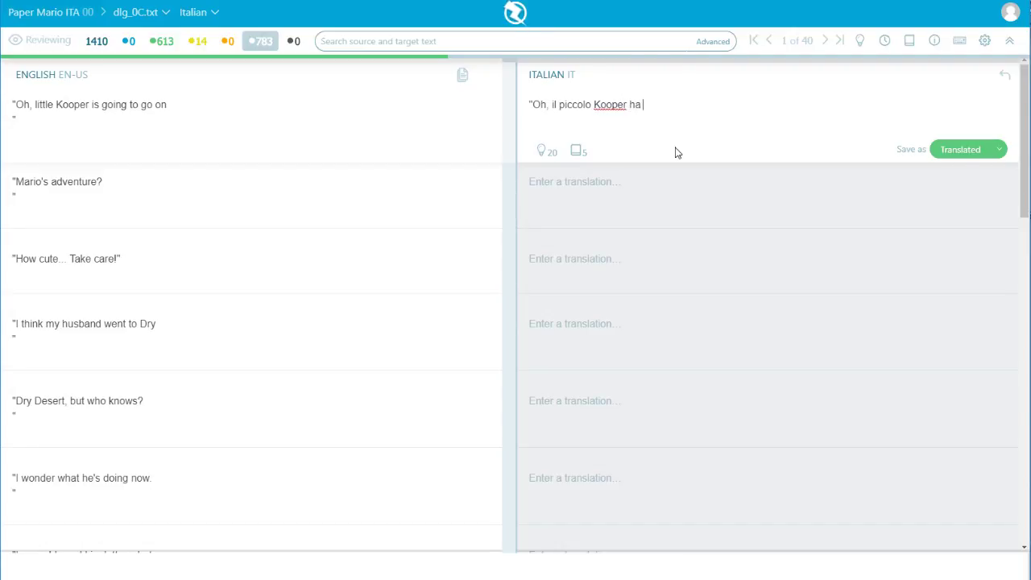
pyautogui.write('desiso di\\n"')
pyautogui.press('BackSpace')
pyautogui.press('BackSpace')
pyautogui.press('BackSpace')
pyautogui.press('BackSpace')
pyautogui.press('BackSpace')
pyautogui.press('BackSpace')
pyautogui.press('BackSpace')
pyautogui.press('BackSpace')
pyautogui.press('BackSpace')
pyautogui.press('BackSpace')
pyautogui.press('BackSpace')
pyautogui.press('BackSpace')
pyautogui.press('BackSpace')
pyautogui.press('BackSpace')
pyautogui.press('BackSpace')
# Complete the translation of the little Kooper string with "partirà\n" and save it as translated
pyautogui.write('parti')
pyautogui.press('BackSpace')
pyautogui.press('BackSpace')
pyautogui.write('tirà')
pyautogui.press('BackSpace')
pyautogui.press('BackSpace')
pyautogui.write('rà')
pyautogui.write(' "')
pyautogui.hotkey('ctrl', 'Return')
# Translate "Mario's adventure?" as "all'avventura con Mario?\n" and save it as translated
pyautogui.write('"all\'avv')
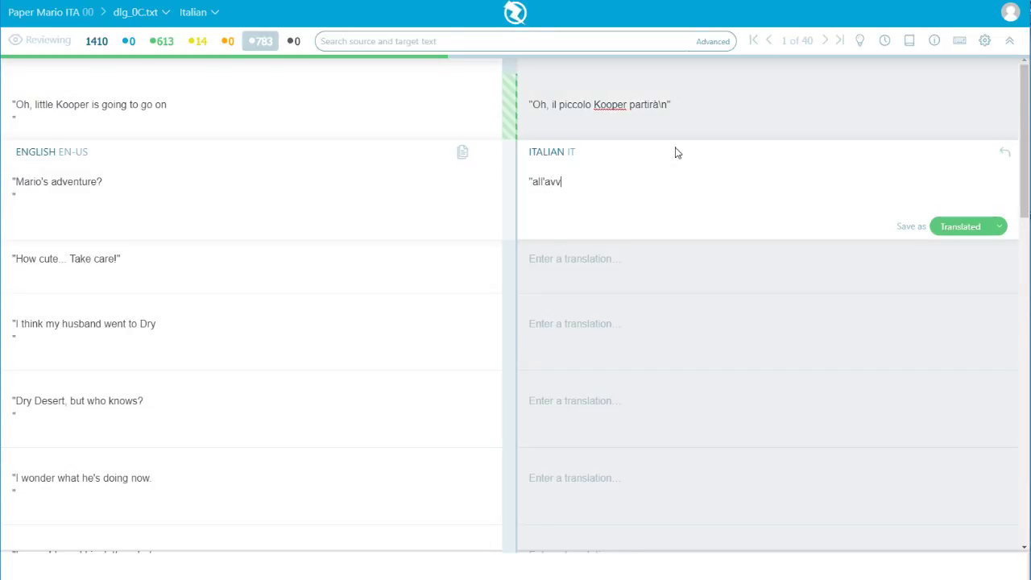
pyautogui.write('entura con Ma')
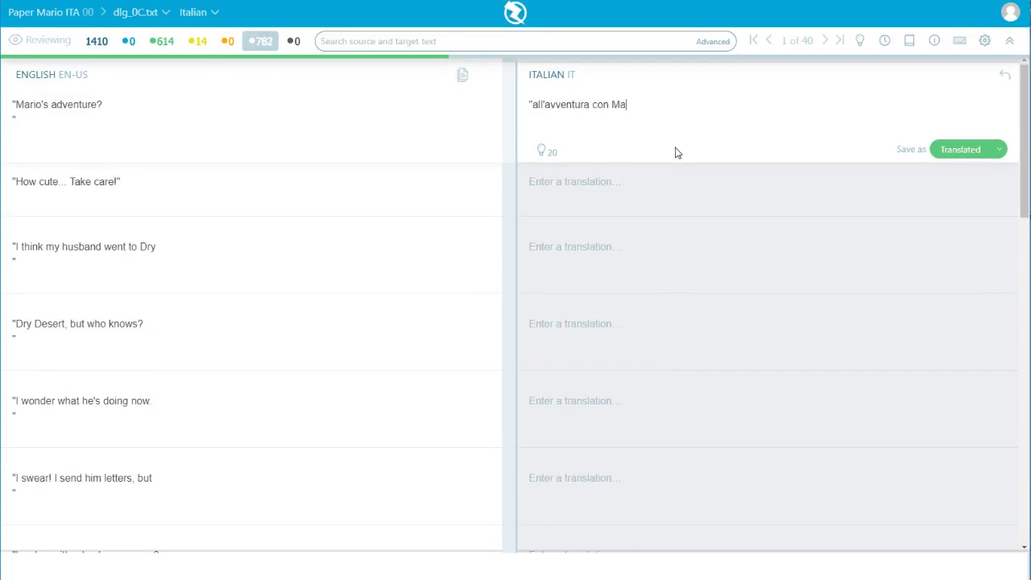
pyautogui.write('rio?\\n"')
pyautogui.hotkey('ctrl', 'Return')
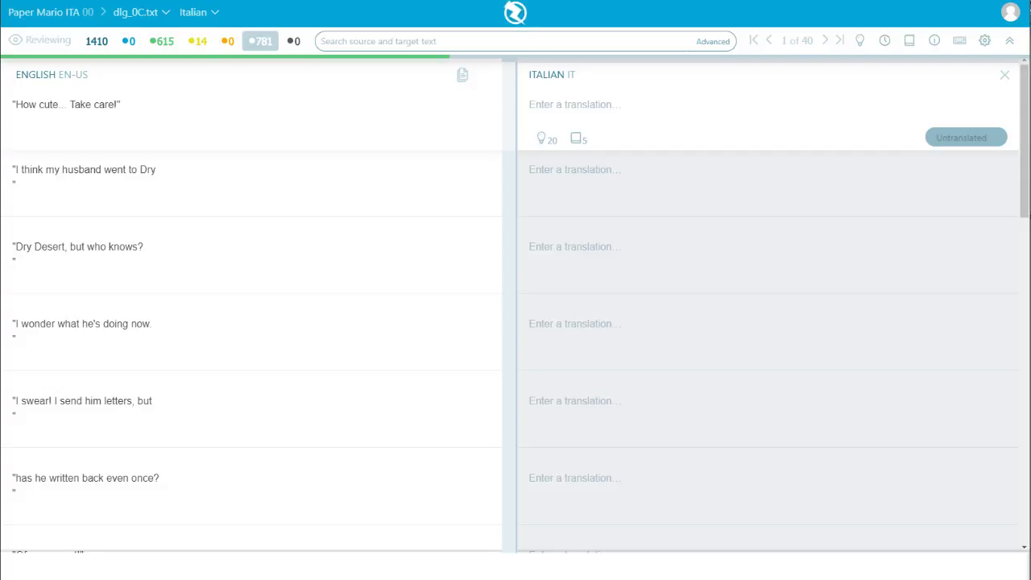
# Translate "How cute... Take care!" as "Che carino... Abbi cura di te!" and save it as translated
pyautogui.click(844, 101)
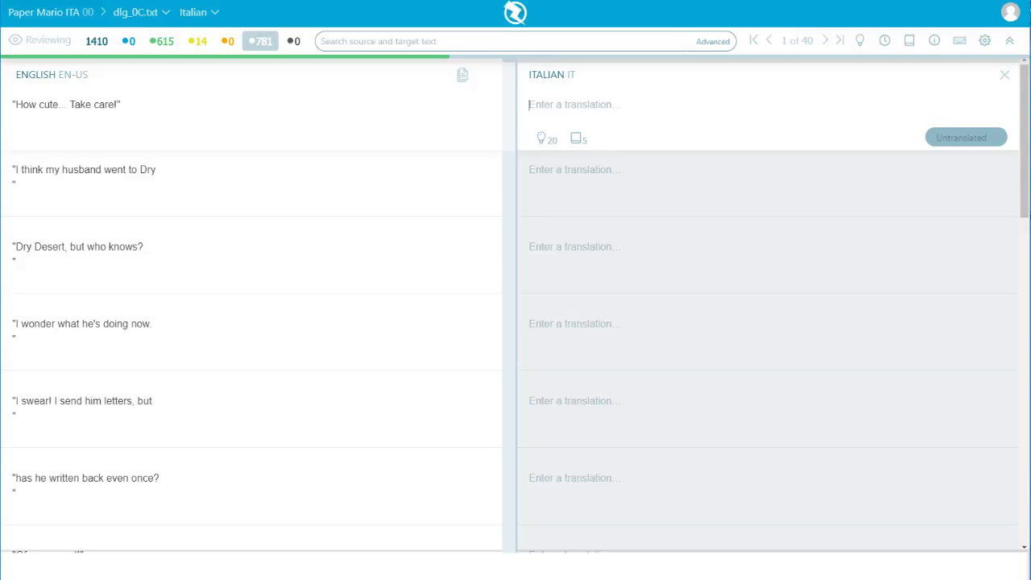
pyautogui.write('"')
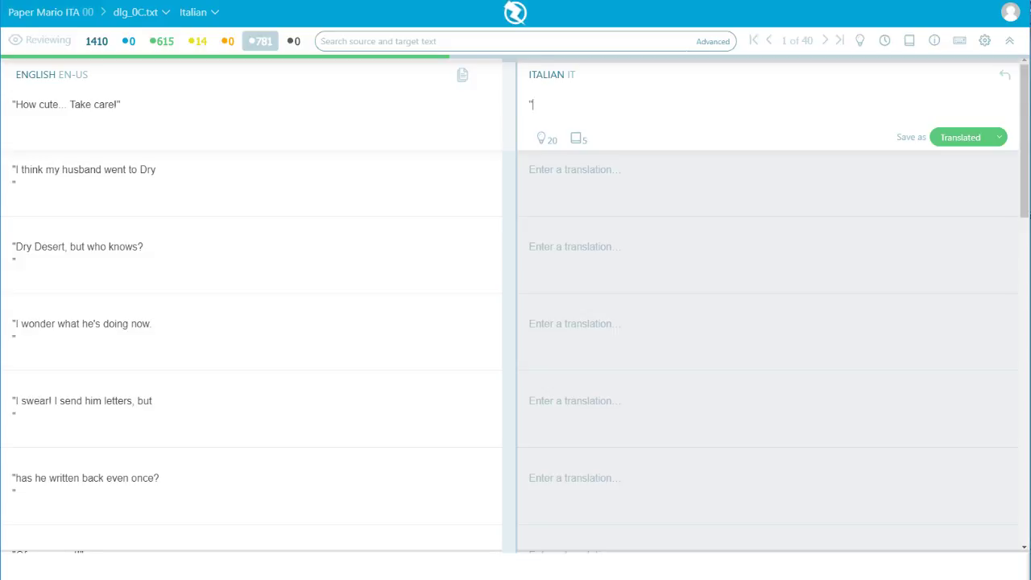
pyautogui.write('Che carino... Abbin cura di te')
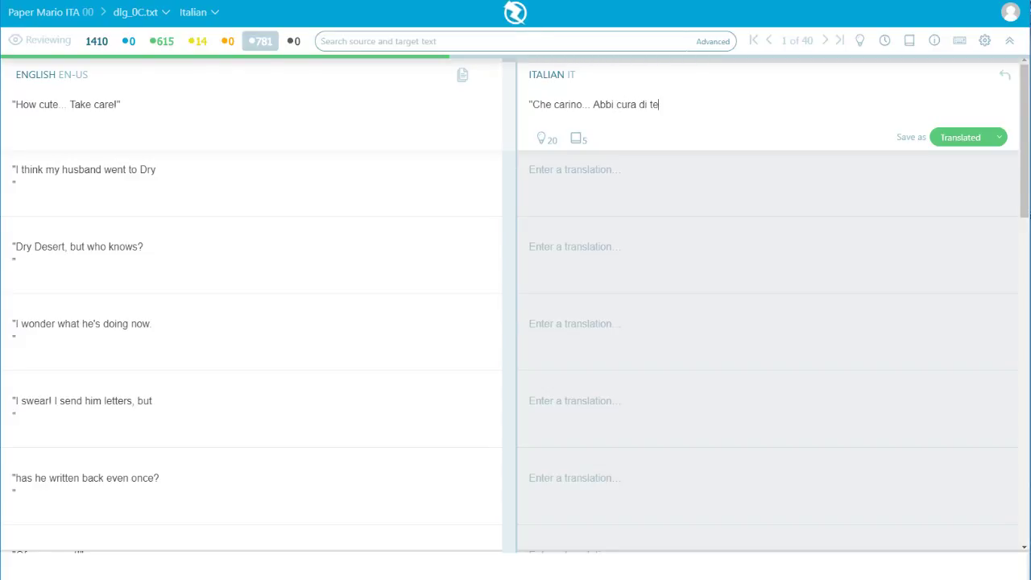
pyautogui.write('l"')
pyautogui.hotkey('ctrl', 'Return')
# Translate "I think my husband went to Dry" as "Penso che mio marito sia andato\n" and save it as translated
pyautogui.write('"')
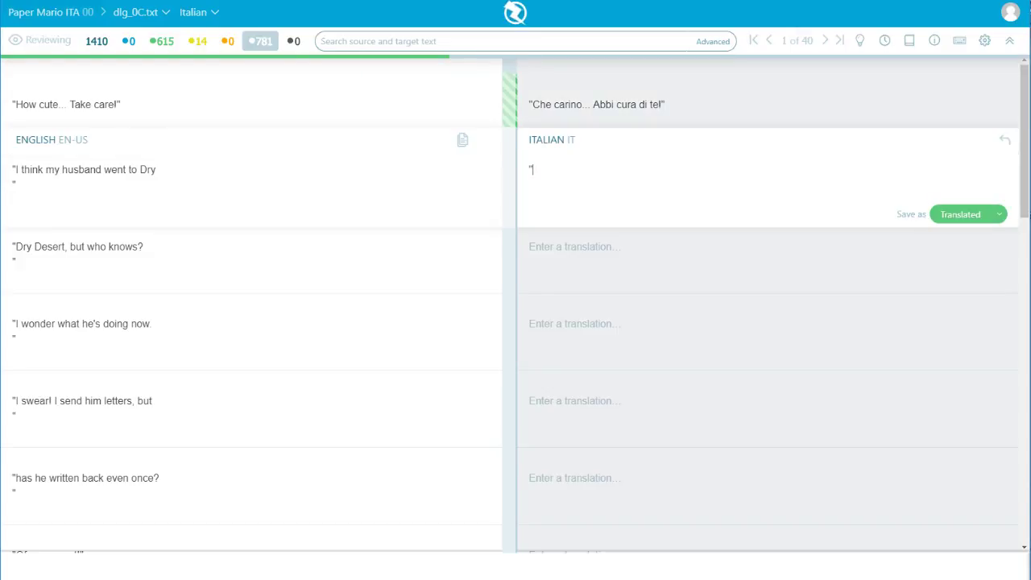
pyautogui.write('Penso ')
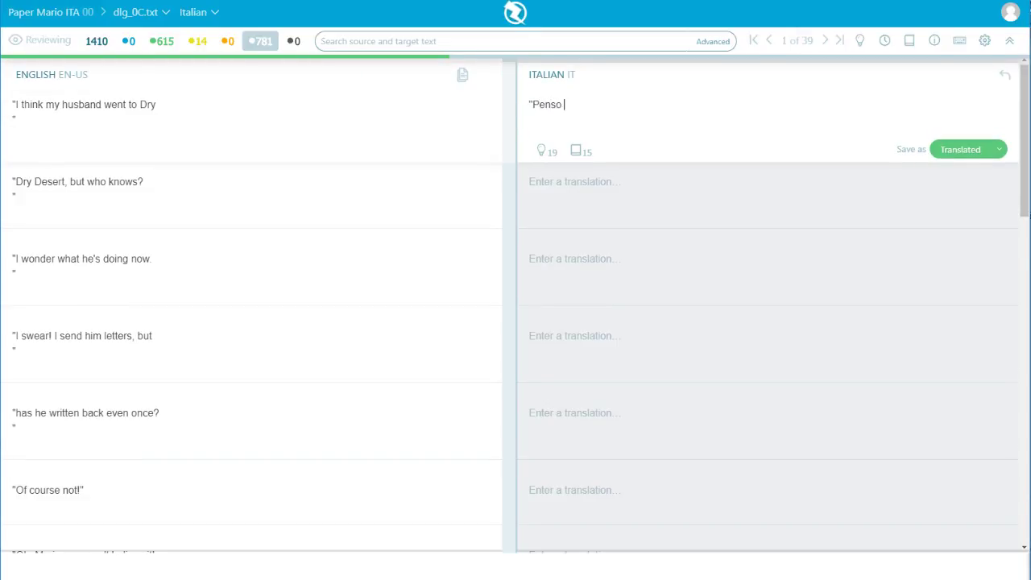
pyautogui.write('dhe mio marito sia and')
pyautogui.press('BackSpace')
pyautogui.press('BackSpace')
pyautogui.press('BackSpace')
pyautogui.write('andato\\n"')
pyautogui.press('Return')
# Translate "Dry Desert, but who knows?" as "al Deserto Secco Secco, ma chi lo sa?\n" and save it as translated
pyautogui.write('"')
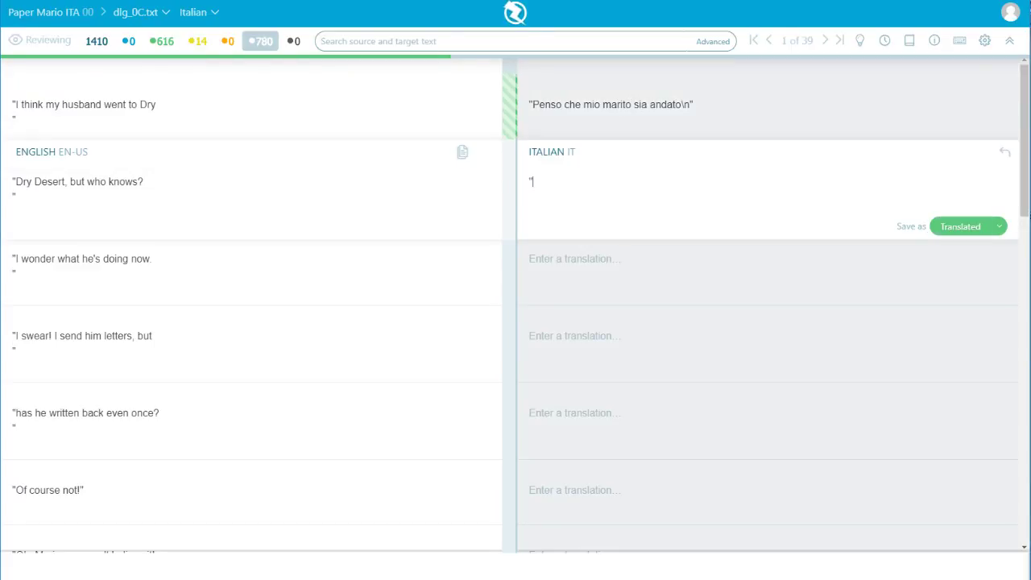
pyautogui.write('al Deserto ')
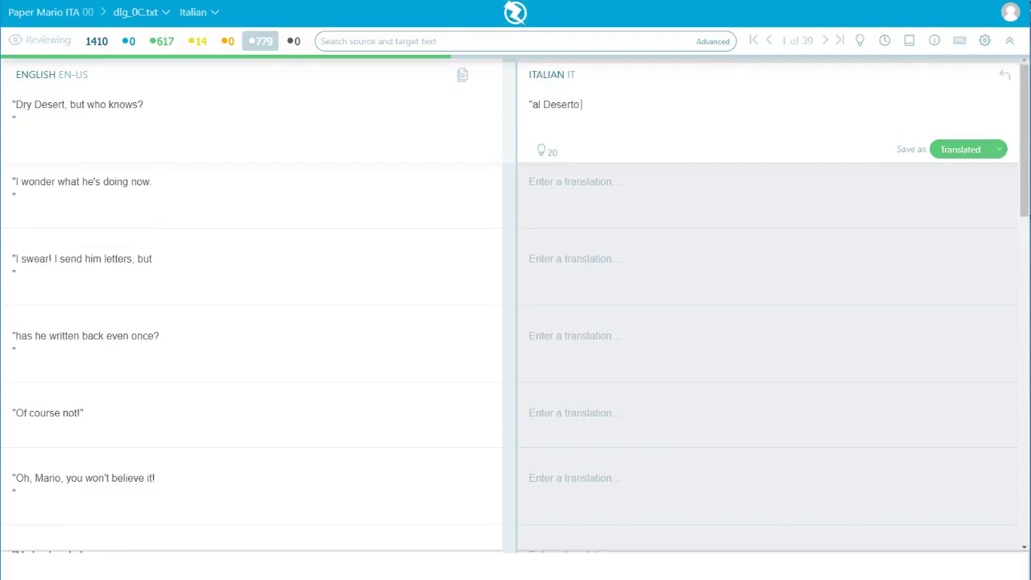
pyautogui.write('Secco Secco, ma chi lo ')
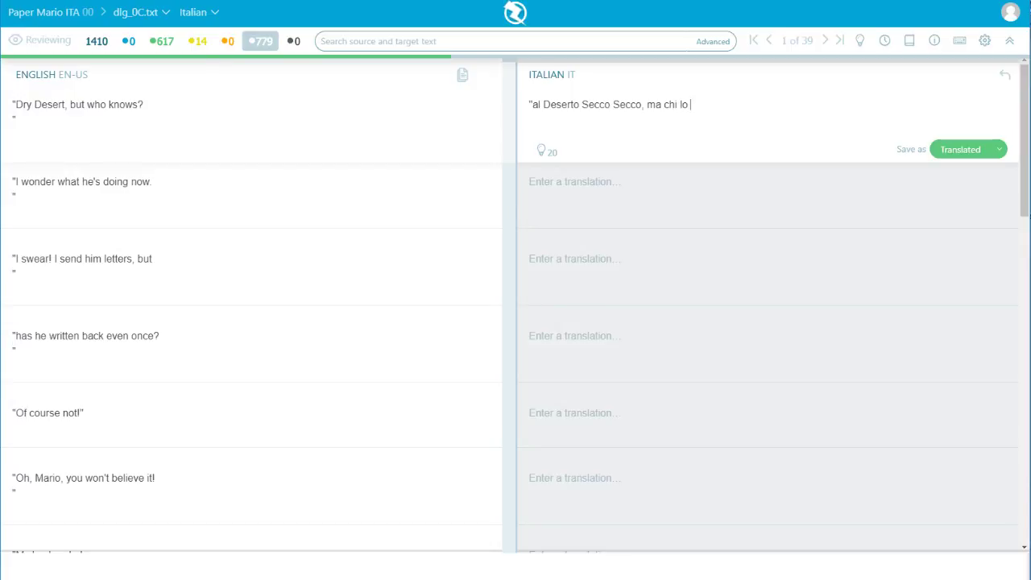
pyautogui.write('sa?\\n"')
pyautogui.hotkey('ctrl', 'Return')
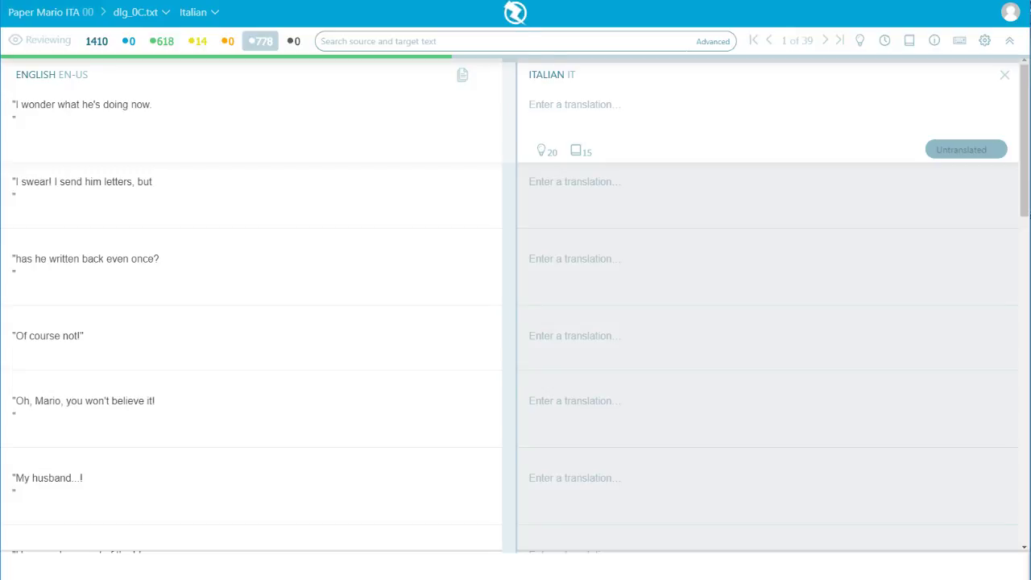
# Translate "I wonder what he's doing now." as "Mi chiedo cosa stia facendo ora.\n" and save it as translated
pyautogui.write('"')
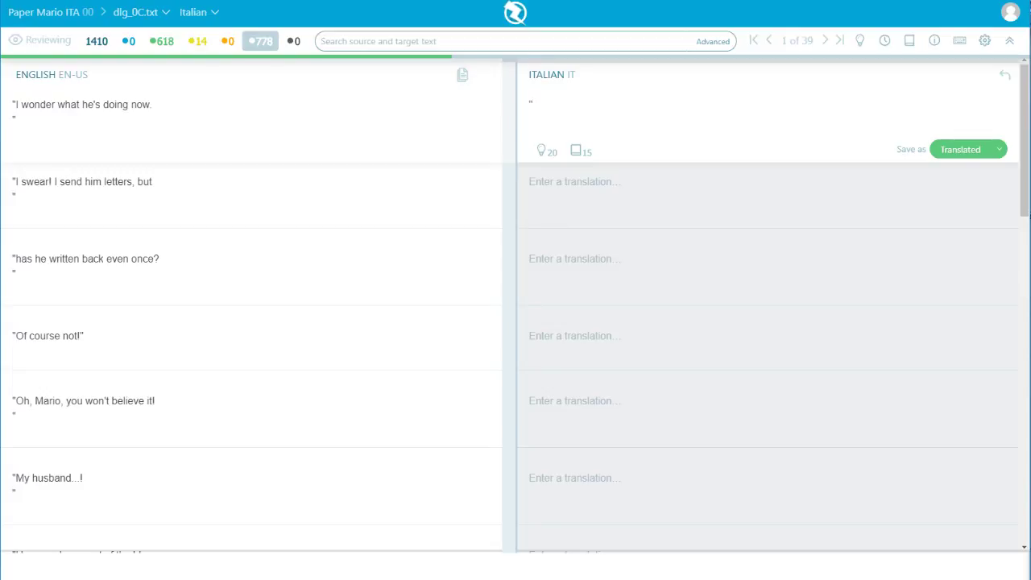
pyautogui.write('M')
pyautogui.press('BackSpace')
pyautogui.write('M')
pyautogui.press('BackSpace')
pyautogui.write('Mi chiedo cosa stia fa')
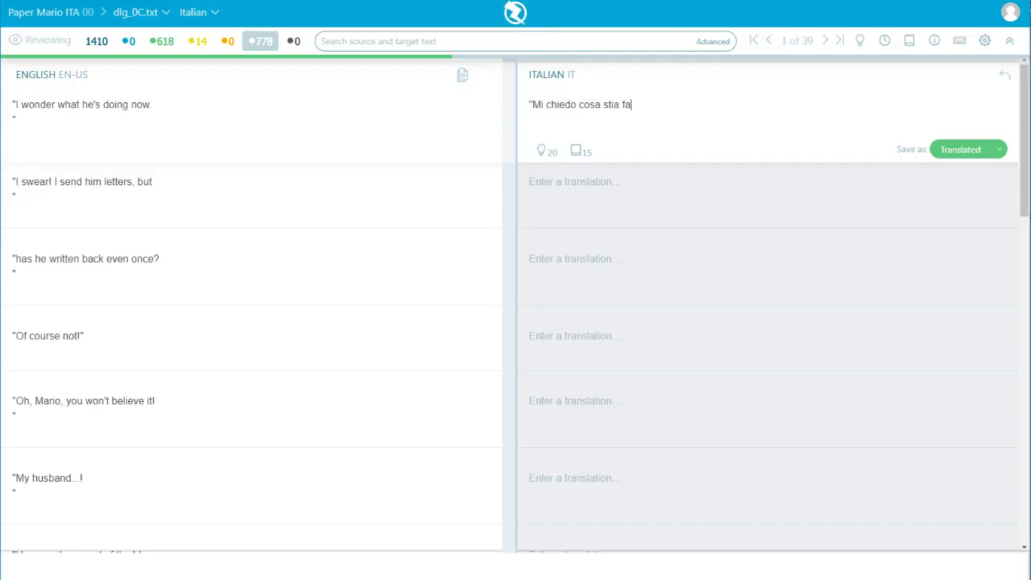
pyautogui.write('cendo ora.\\n')
pyautogui.hotkey('ctrl', 'Return')
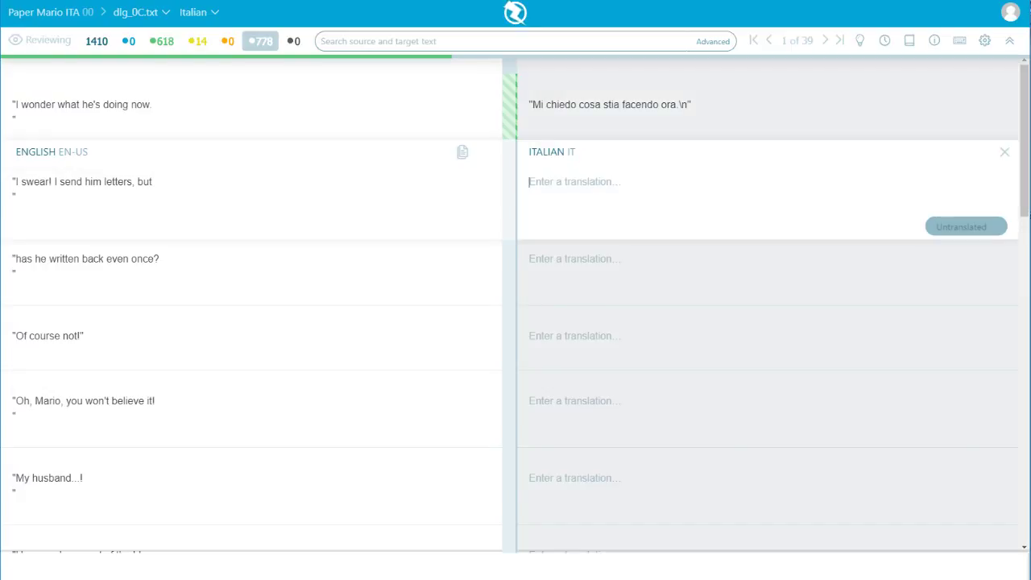
# Translate "I swear! I send him letters, but" as "Lo giuro! Gli mando delle lettere.\n" and save it as translated
pyautogui.write('"Lo')
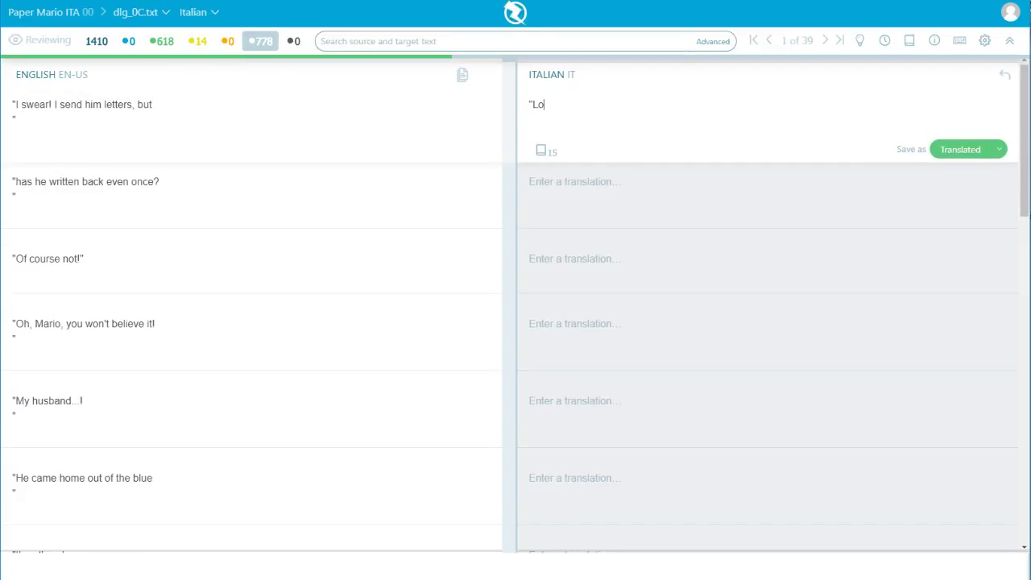
pyautogui.write(' giuro!')
pyautogui.write('!')
pyautogui.write('Gli manc')
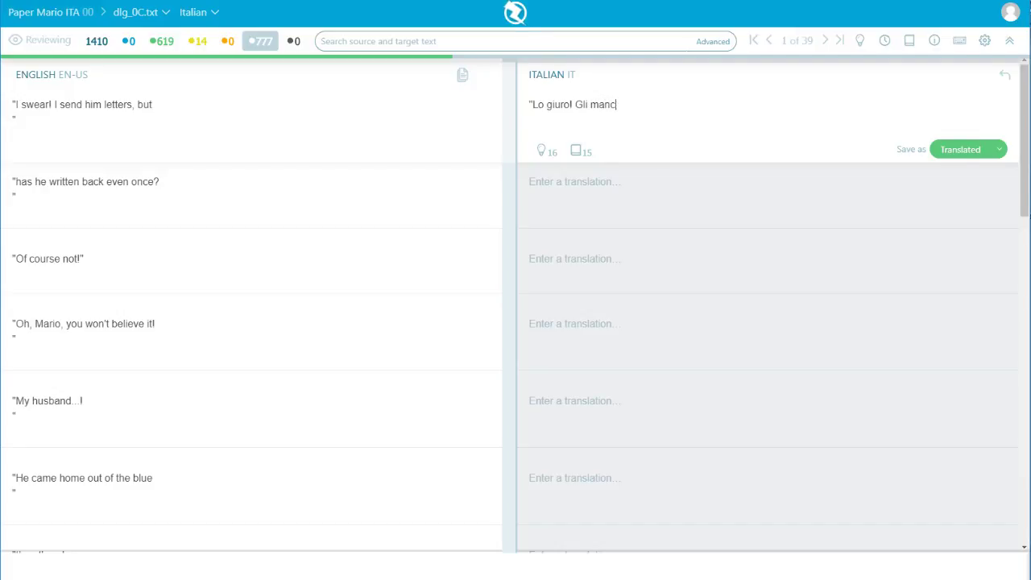
pyautogui.press('BackSpace')
pyautogui.write('do delle lettere.')
pyautogui.write('\\n"')
pyautogui.hotkey('ctrl', 'Return')
# Translate "has he written back even once?" as "ma pensi che abbia risposto a qualcuna?\n" and save it as translated
pyautogui.write('"ma pensi che ')
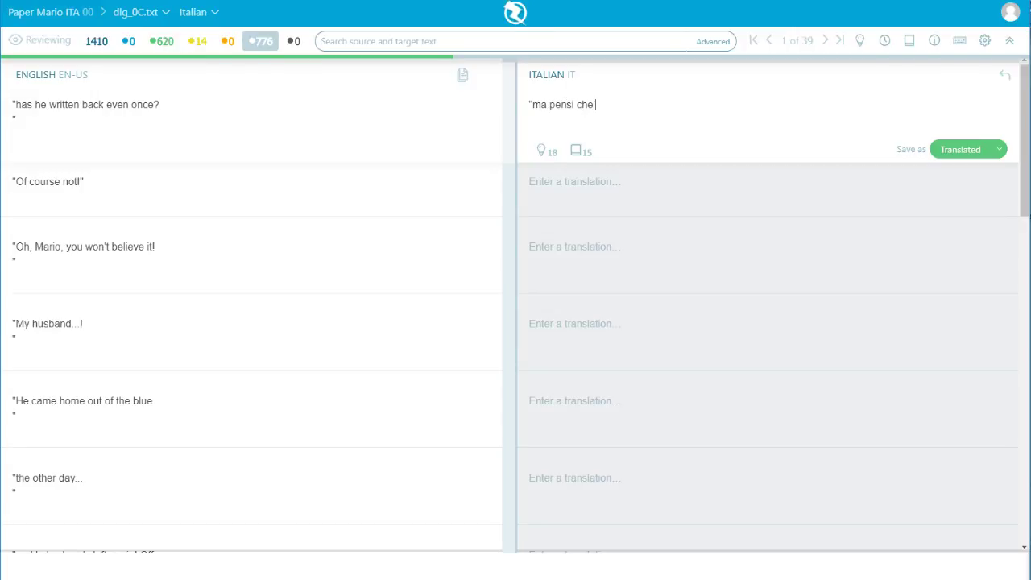
pyautogui.write('abbia riso')
pyautogui.write('osto a qualcu')
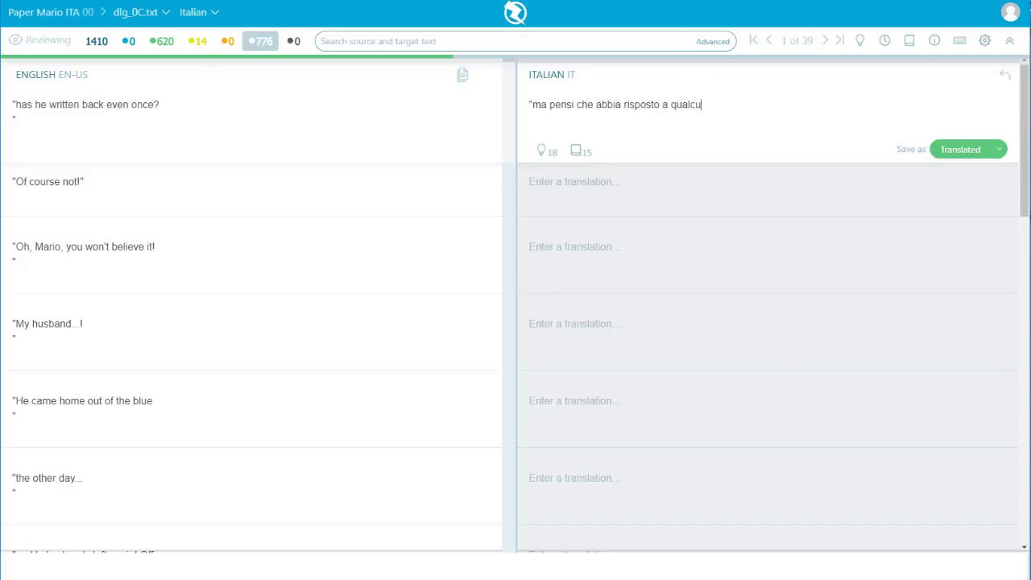
pyautogui.write('nq')
pyautogui.press('BackSpace')
pyautogui.write('a?\\n"')
pyautogui.hotkey('ctrl', 'Return')
# Translate "Of course not!" as "Ovviamente no!" and save it as translated
pyautogui.write('"')
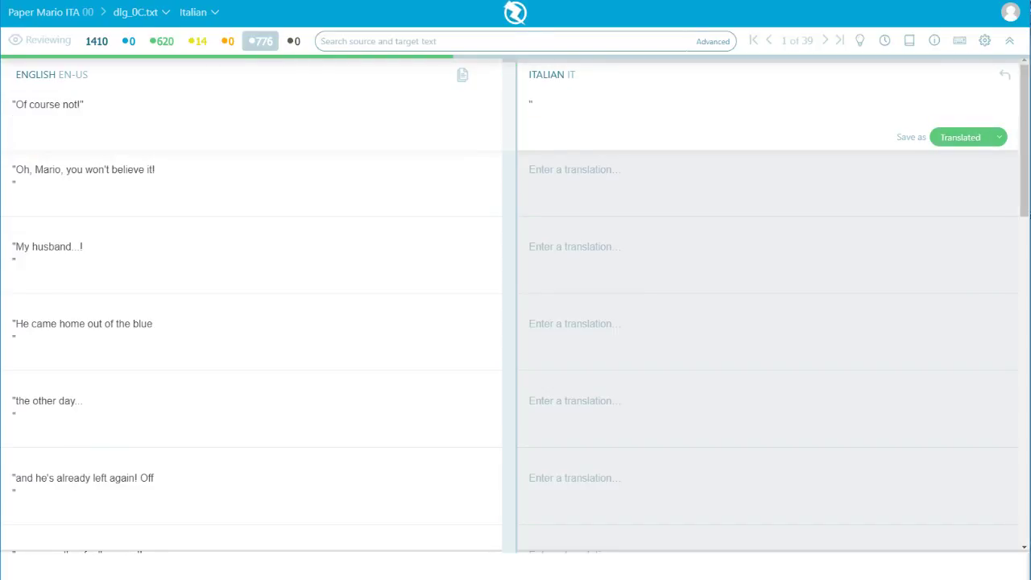
pyautogui.write('Ovviamente no!"')
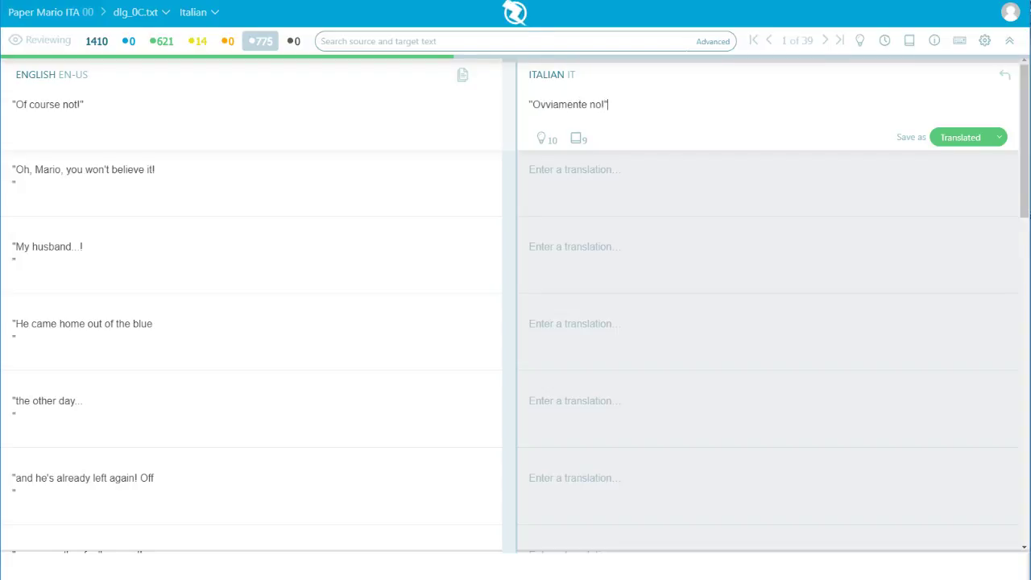
pyautogui.hotkey('ctrl', 'Return')
# Translate "Oh, Mario, you won't believe it!" as "Oh, Mario, non ci crederai mai!\n" and save it as translated
pyautogui.write('"Oh')
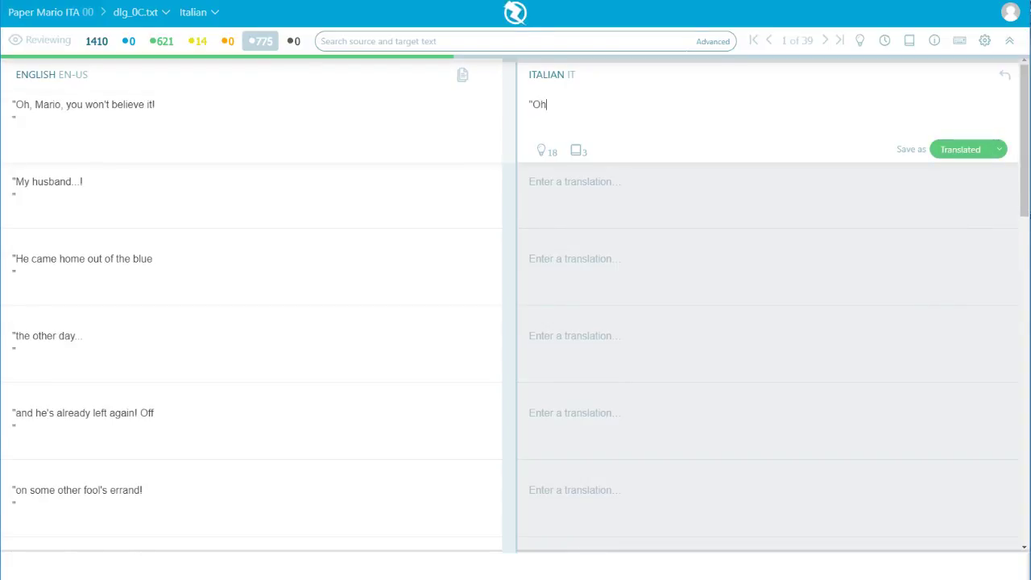
pyautogui.write(', Mario,')
pyautogui.write('non ci crederai mai!\\n"')
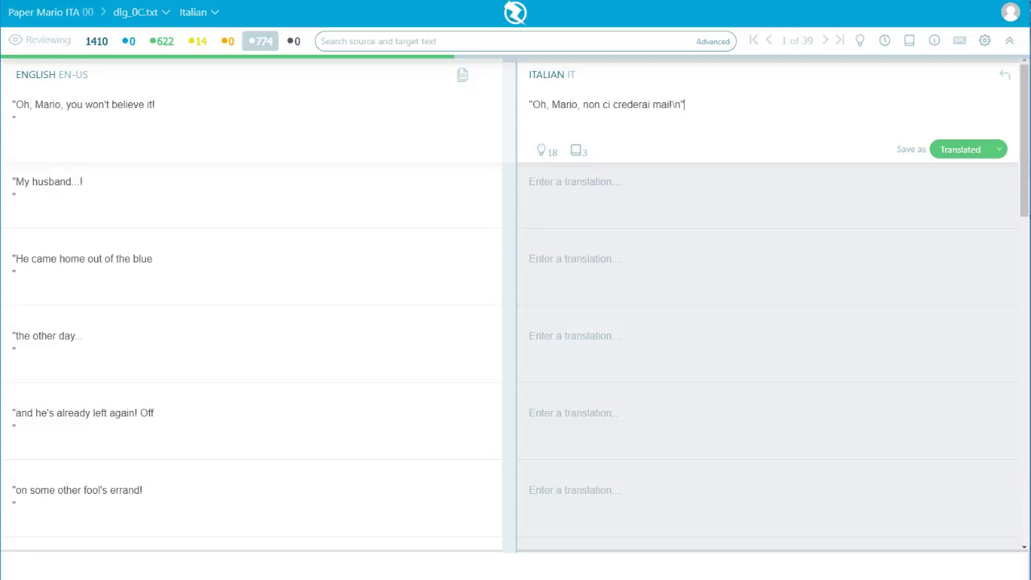
pyautogui.hotkey('ctrl', 'Return')
# Translate "My husband...!" as "Mio marito...!\n" and save it as translated
pyautogui.write('"M')
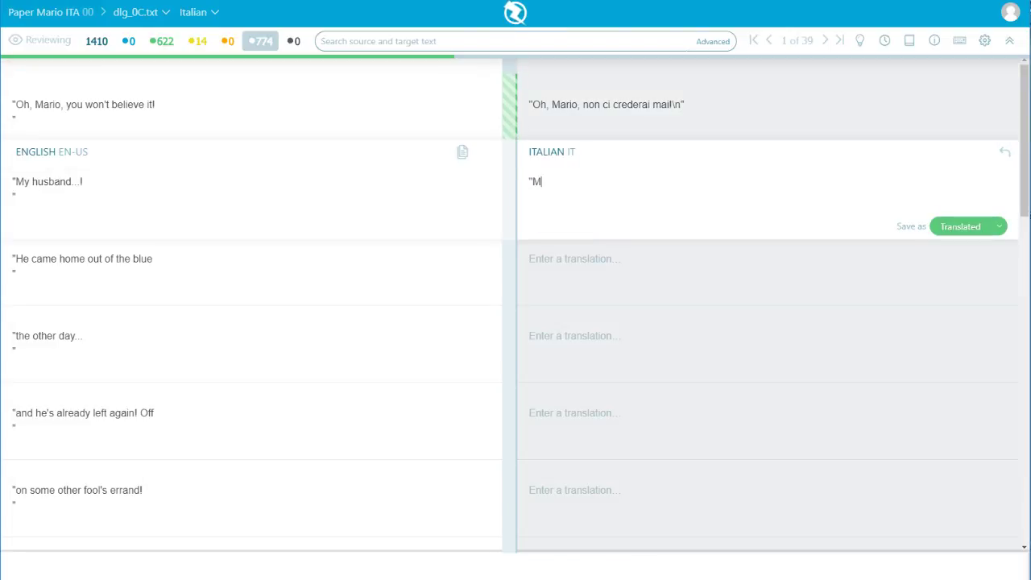
pyautogui.write('io marit')
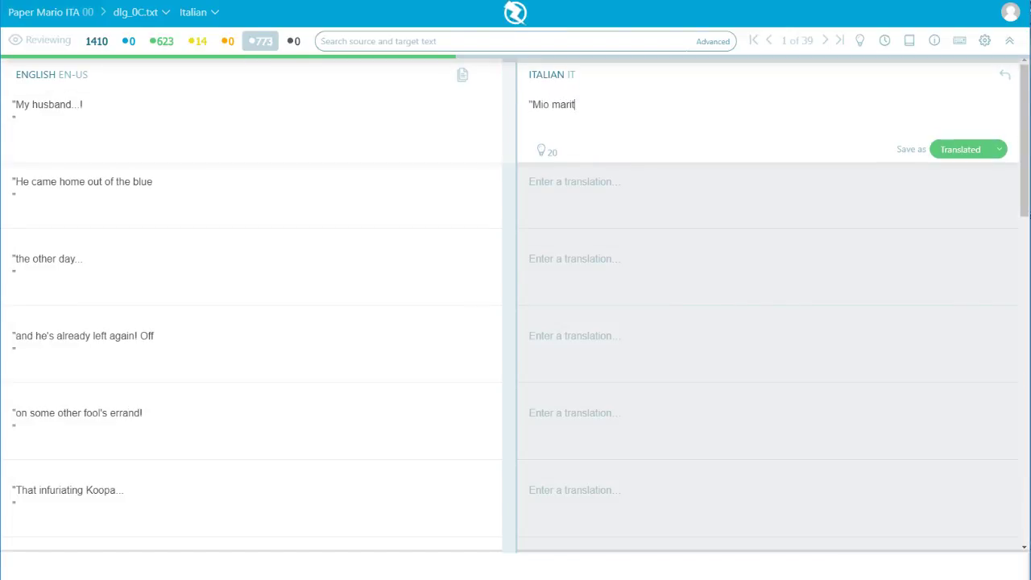
pyautogui.write('o...!\\n"')
pyautogui.hotkey('ctrl', 'Return')
# Begin the Italian translation of "He came home out of the blue" with "È tornato"
pyautogui.write('"')
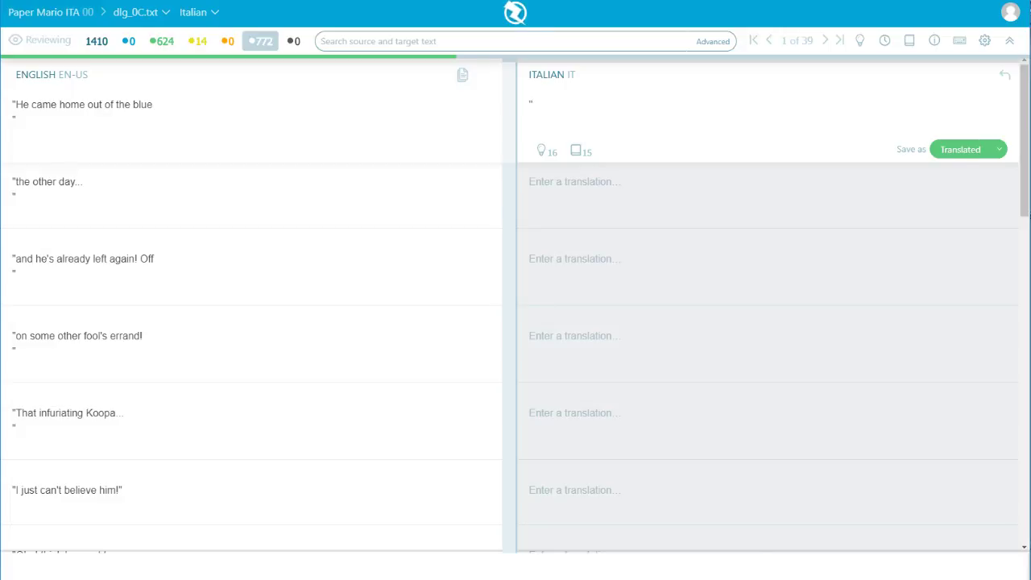
pyautogui.write('È tornato')
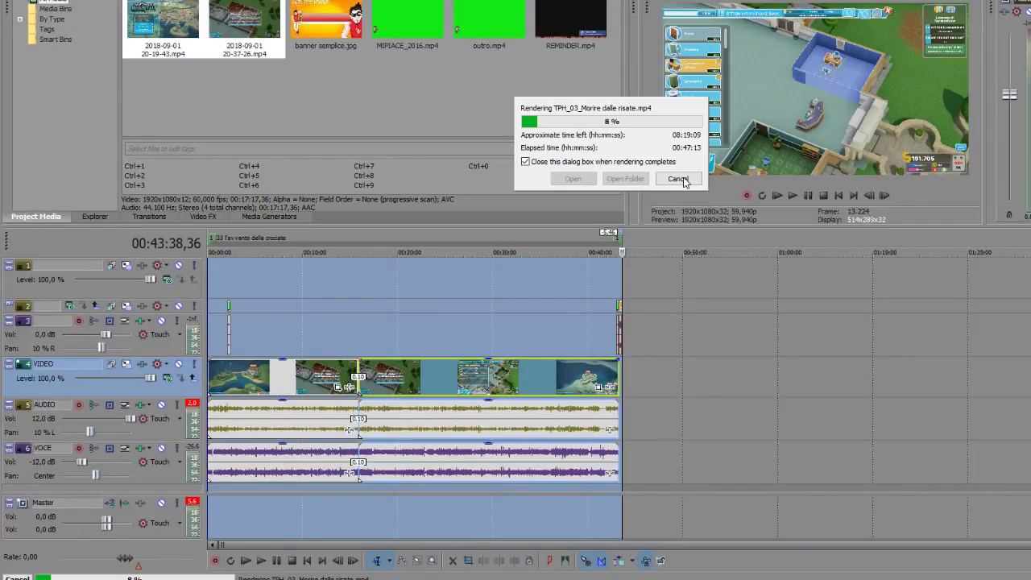
# Switch to the video editor and cancel the rendering of TPH_03_Morire dalle risate.mp4
pyautogui.click(681, 180)
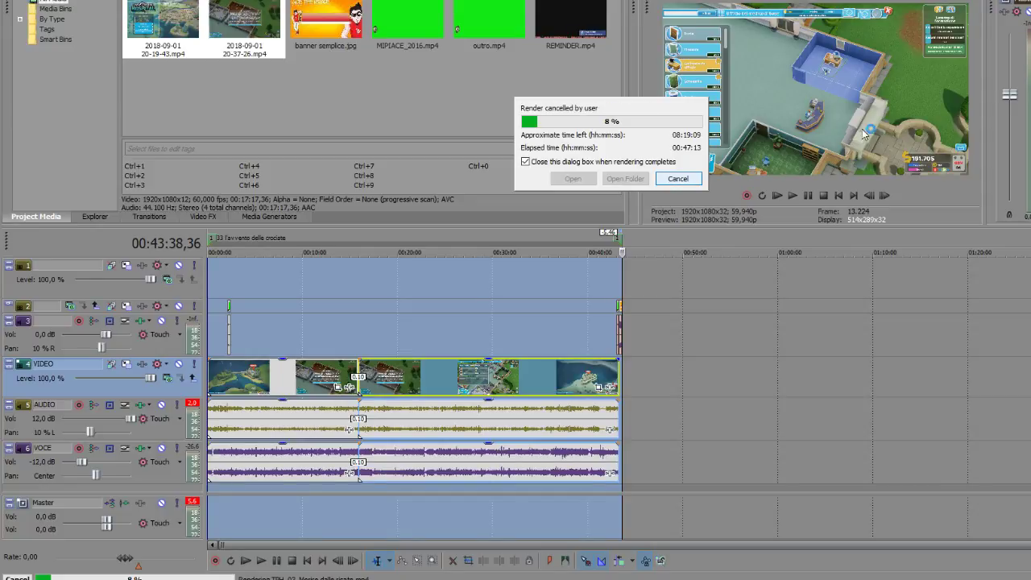
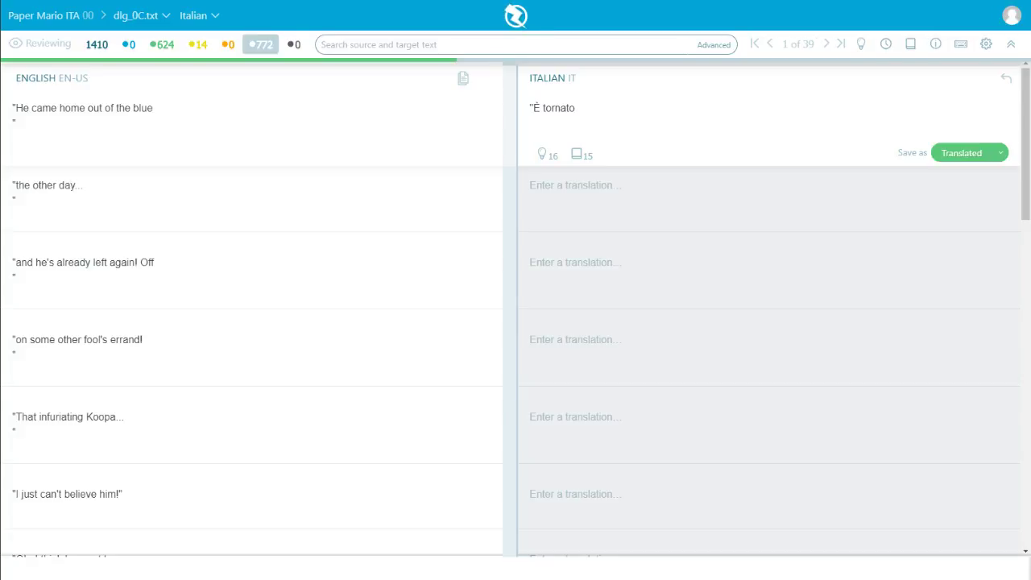
# Complete the translation of "He came home out of the blue" as "È tornato a casa dal nulla\n" and save it as translated
pyautogui.click(624, 113)
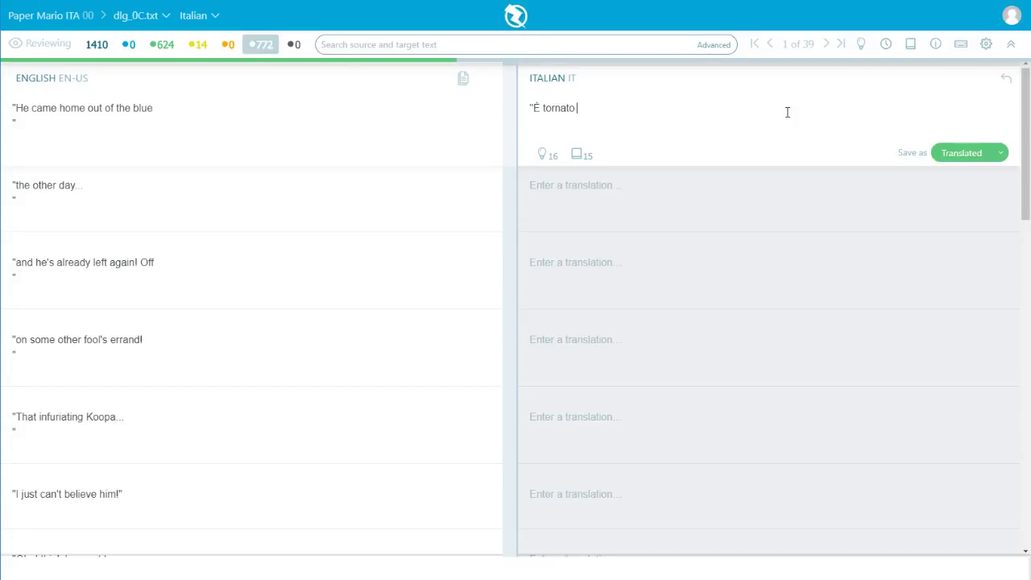
pyautogui.write('a casa dal nulla\\n"')
pyautogui.hotkey('ctrl', 'Return')
# Translate "the other day..." as "l'altro giorno...\n" and save it as translated
pyautogui.write('"l\'a')
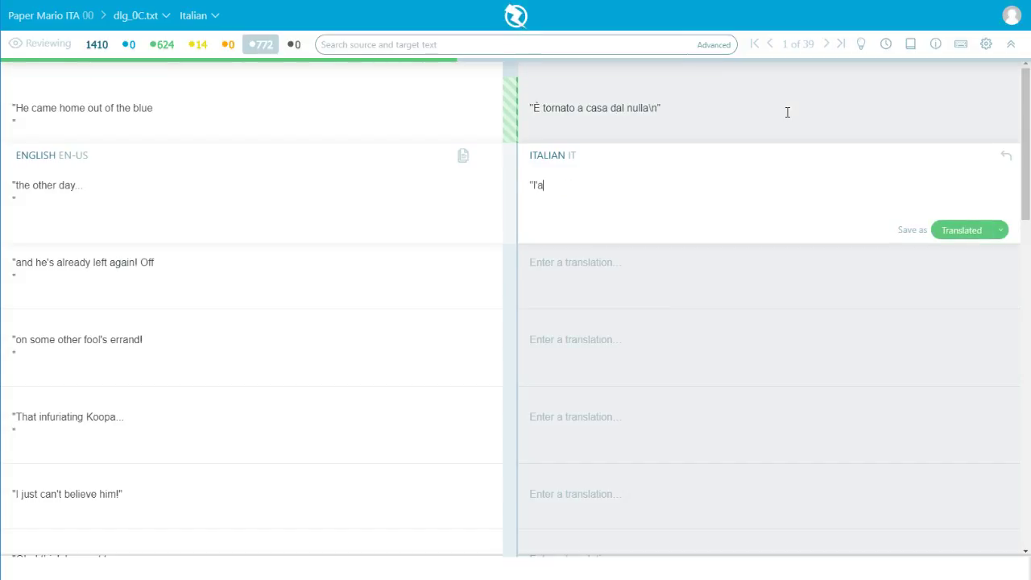
pyautogui.write('ltro giorno...\\n"')
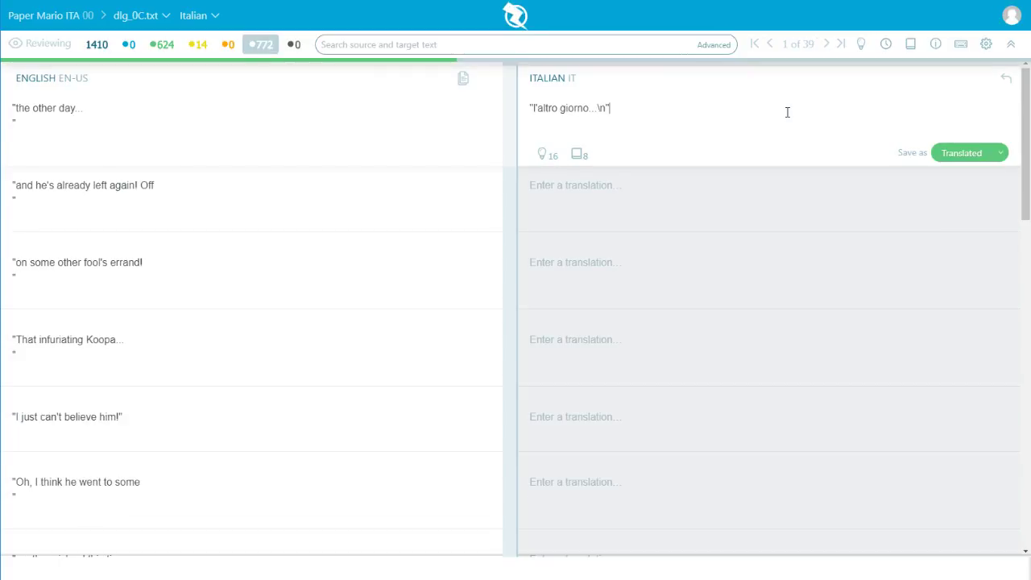
pyautogui.hotkey('ctrl', 'Return')
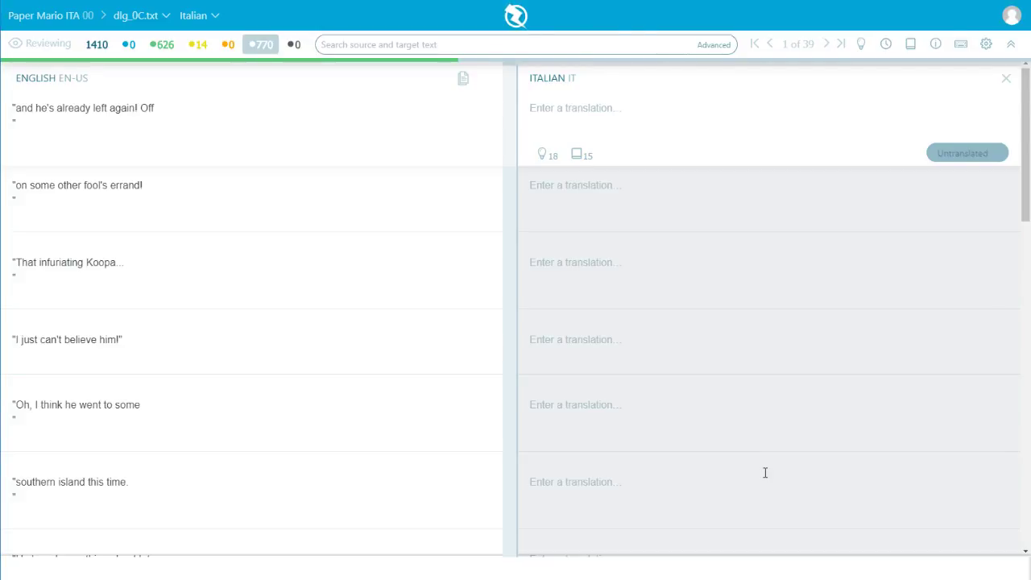
# Translate "and he's already left again! Off" as "e se n'è andato già di nuovo!\n" and save it as translated
pyautogui.write('"')
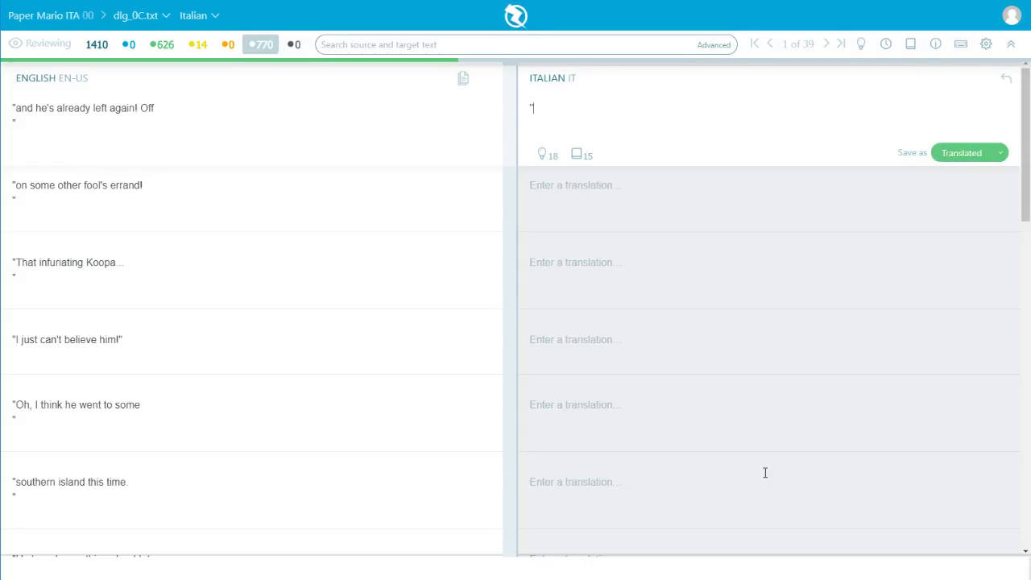
pyautogui.write("e se n'è andato g")
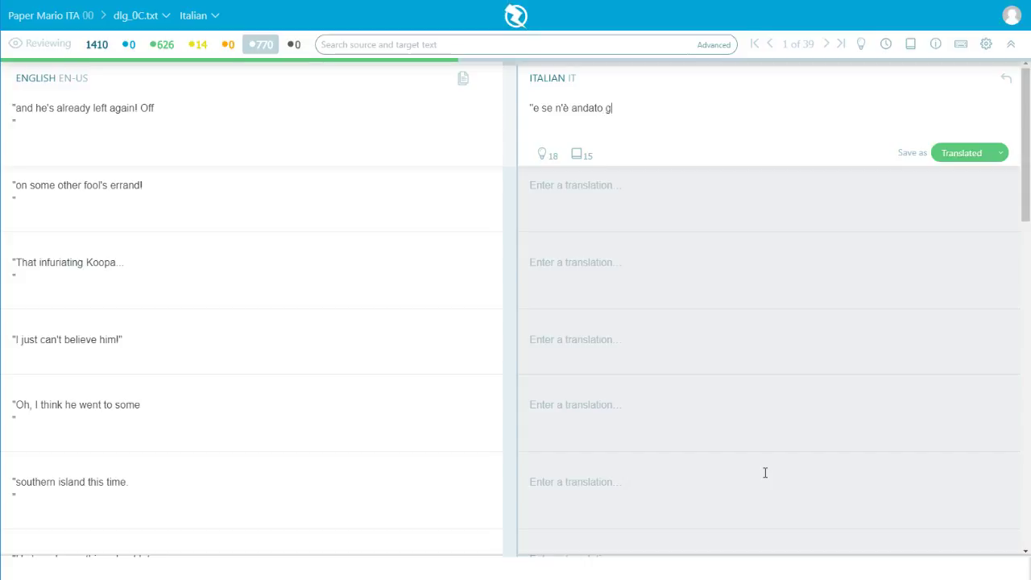
pyautogui.write('ià di nuovo!\\n"')
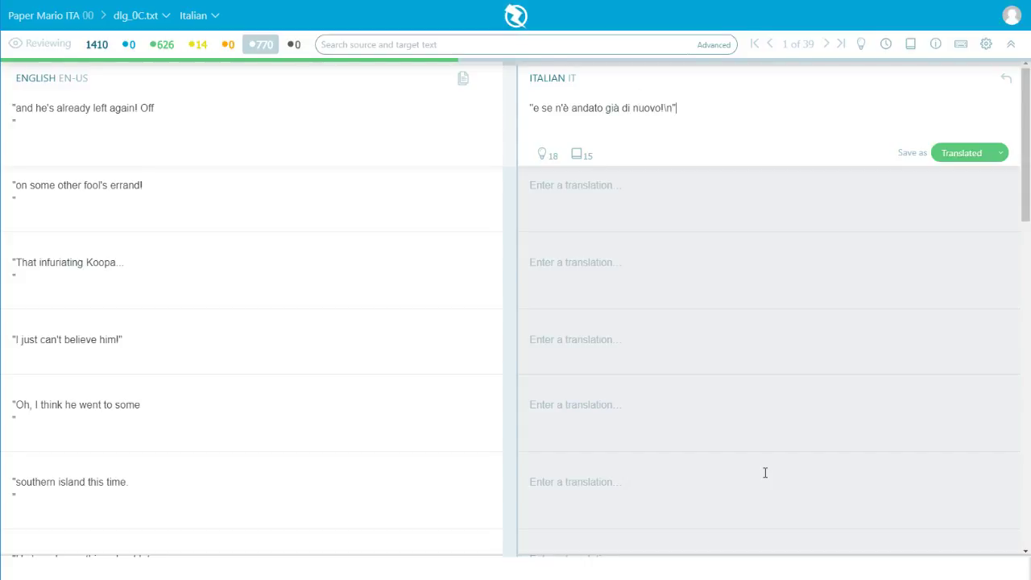
pyautogui.hotkey('ctrl', 'Return')
# Translate "on some other fool's errand!" as "Via in qualche viaggio da pazzi!\n" and save it as translated
pyautogui.write('"Via')
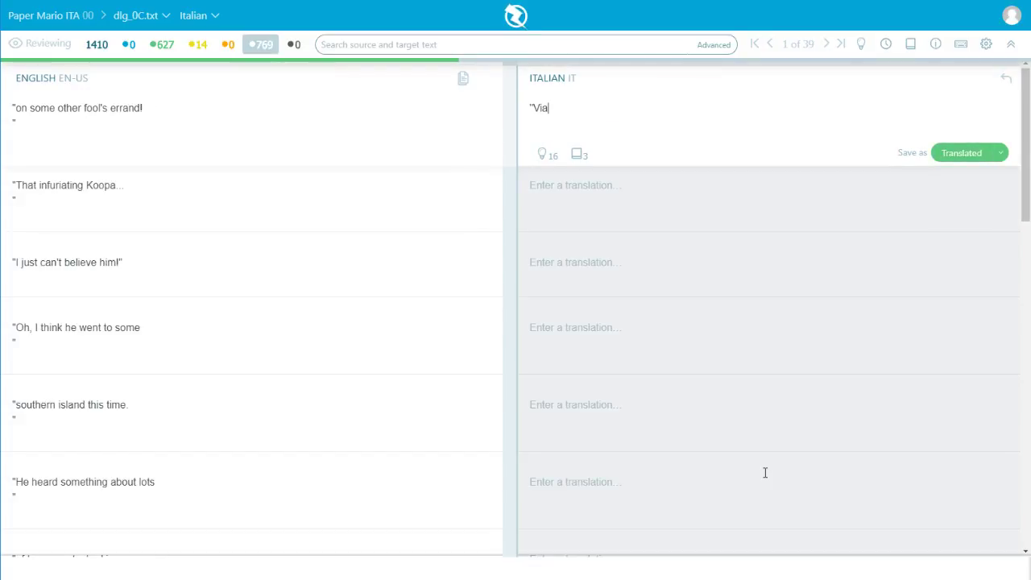
pyautogui.write(' in')
pyautogui.write(' qualche')
pyautogui.write(' ca')
pyautogui.press('BackSpace')
pyautogui.press('BackSpace')
pyautogui.write('viaggio da ')
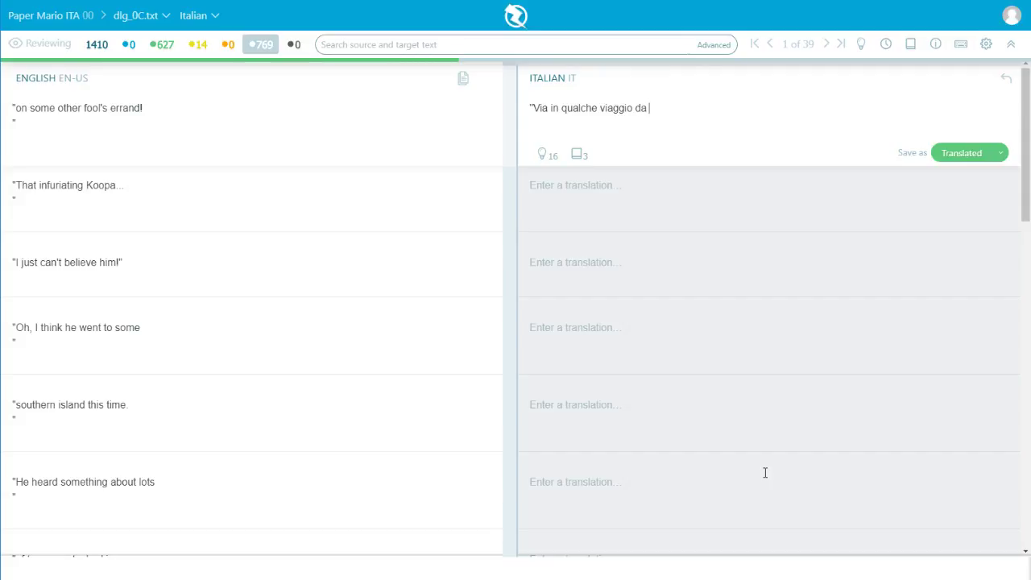
pyautogui.write('pazzi!"')
pyautogui.hotkey('ctrl', 'Return')
# Translate "That infuriating Koopa..." as "Quel Koopa mi da sui nervi...\n" and save it as translated
pyautogui.write('"Que')
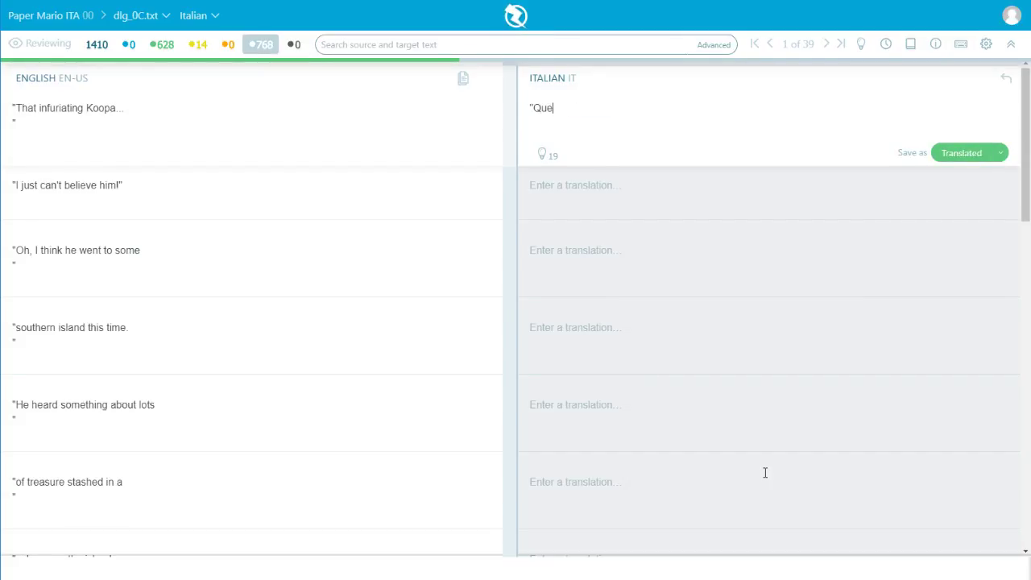
pyautogui.write('l Koopa mi da sui n')
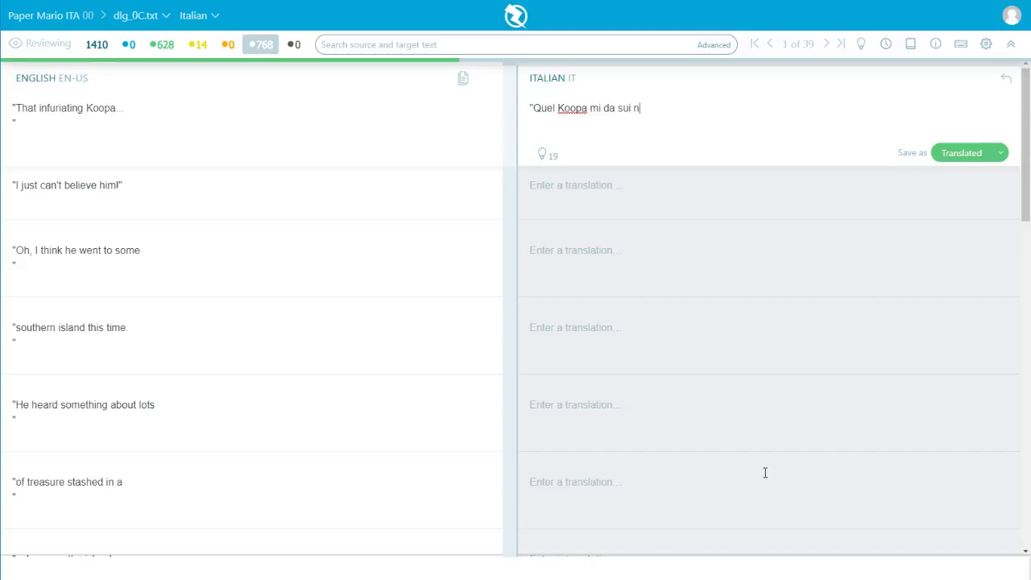
pyautogui.write('ervi...\\n"')
pyautogui.hotkey('ctrl', 'Return')
# Translate "I just can't believe him!" as "Non ci posso credere!" and save it as translated
pyautogui.write('"Non ci poss')
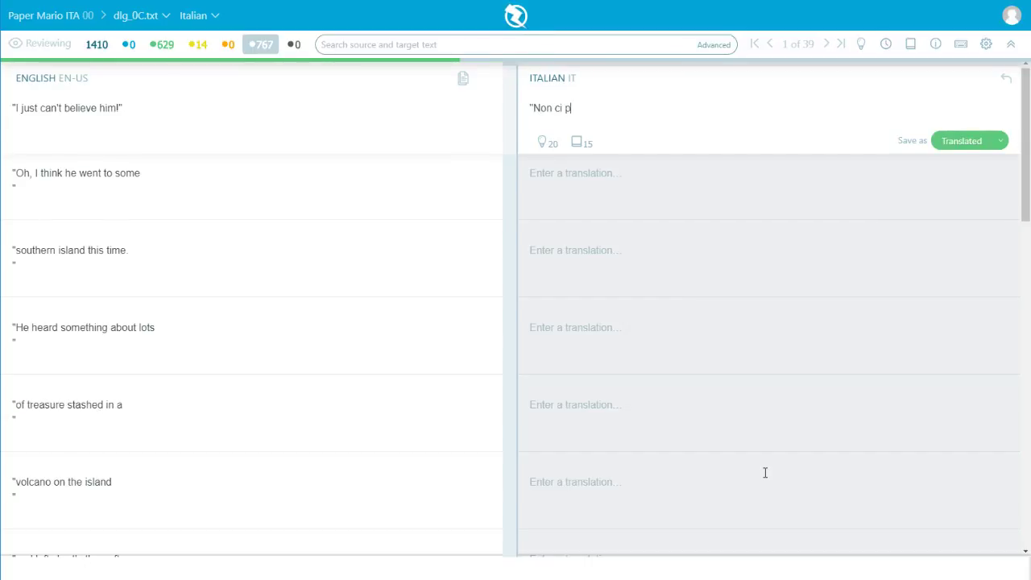
pyautogui.write('o credere!\\n"')
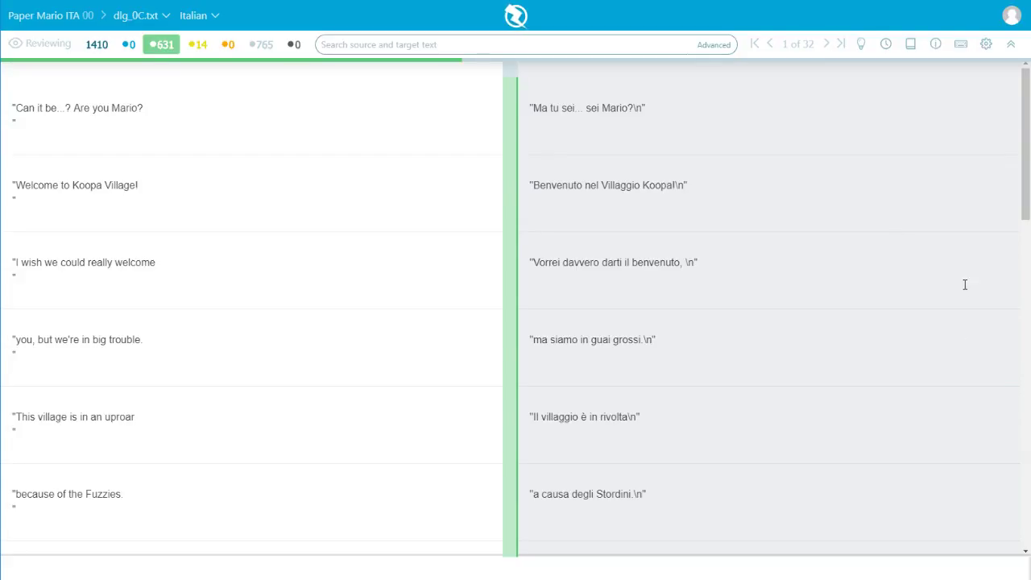
# On the last page of translated strings, complete "Oh, I think he went to some" as "Oh, penso che sia andato\n" and save it
pyautogui.scroll(-15, 911, 239)
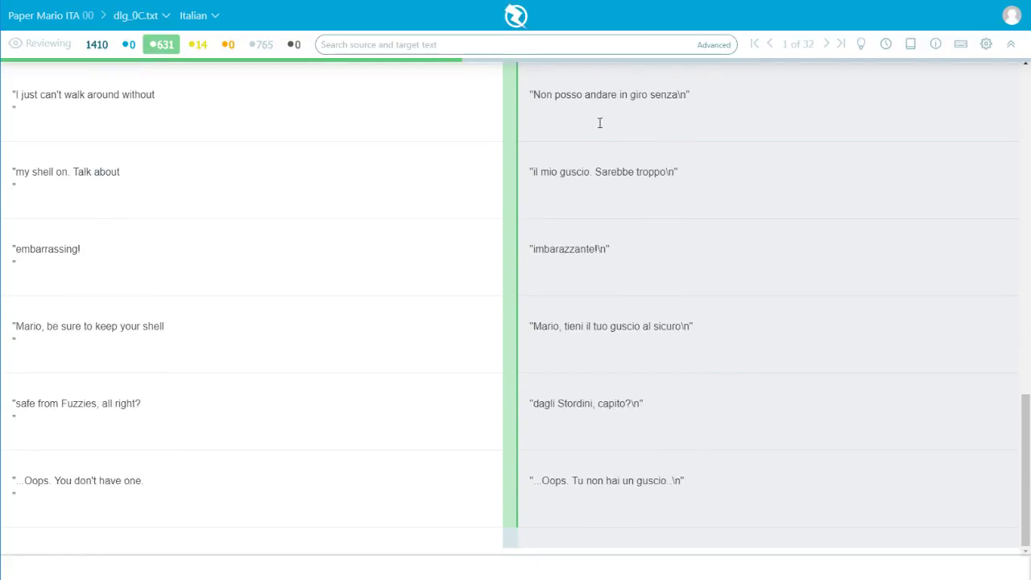
pyautogui.click(842, 44)
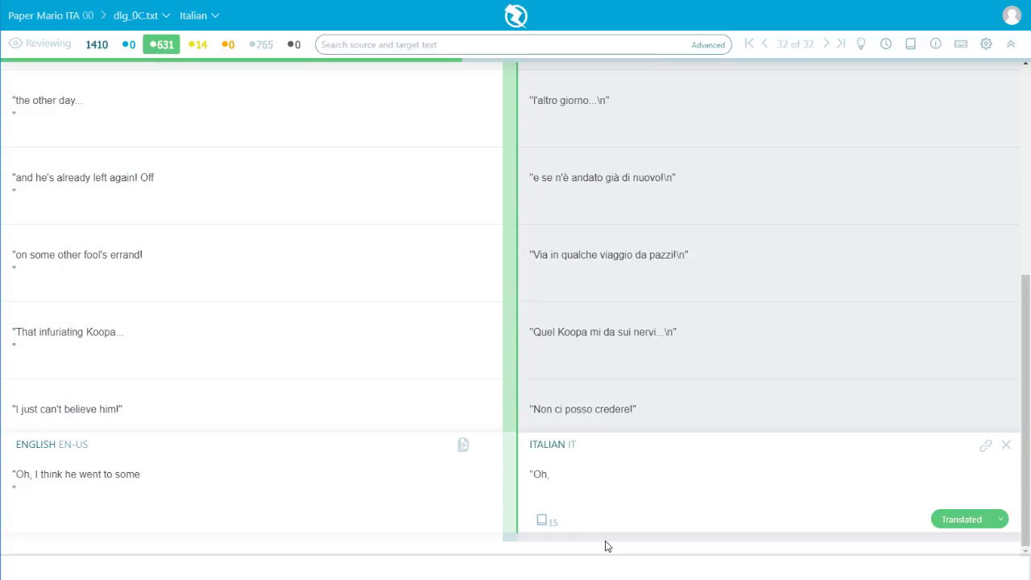
pyautogui.write('penso che sia andato\\n"')
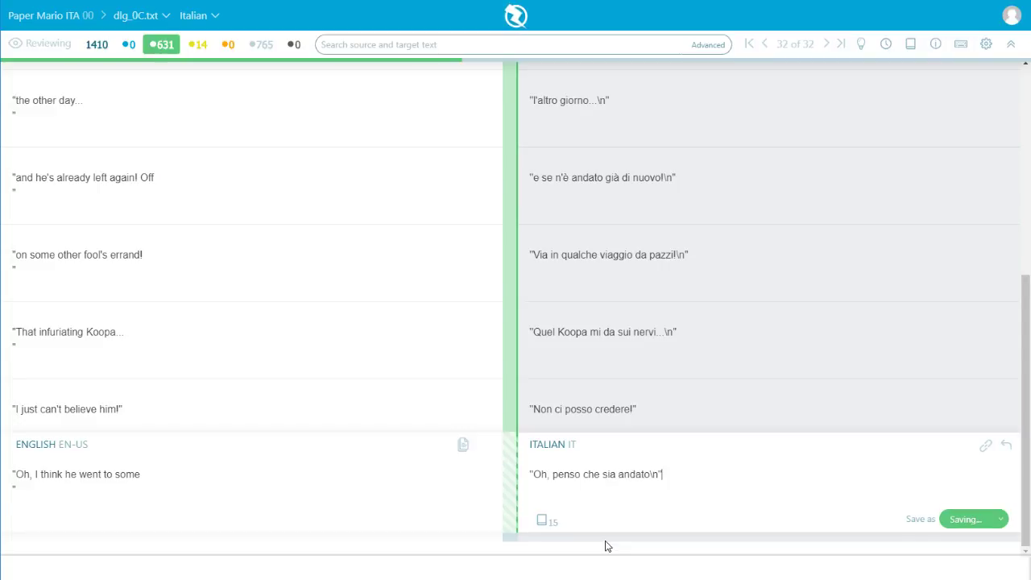
# Filter the document to show only untranslated strings and return to the first page
pyautogui.click(269, 44)
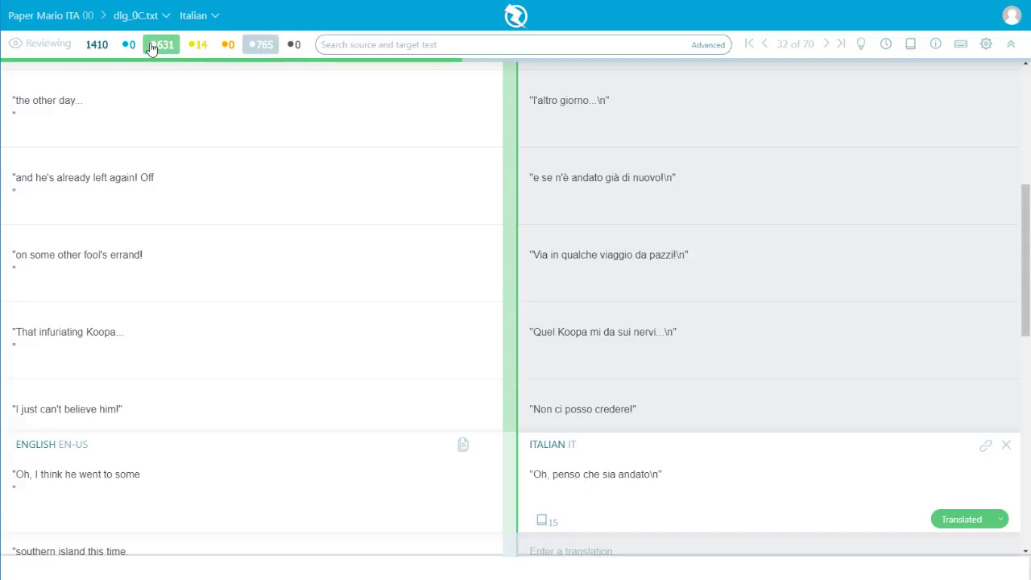
pyautogui.scroll(5, 751, 104)
pyautogui.click(750, 43)
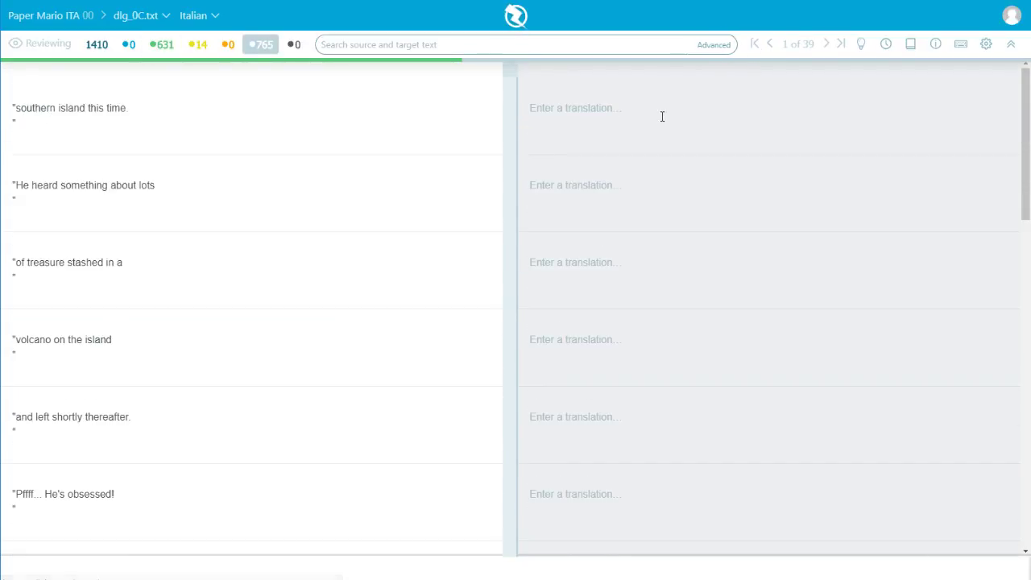
# Translate "southern island this time." as "in qualche isola meridionale.\n" and save it as translated
pyautogui.click(627, 103)
pyautogui.write('"')
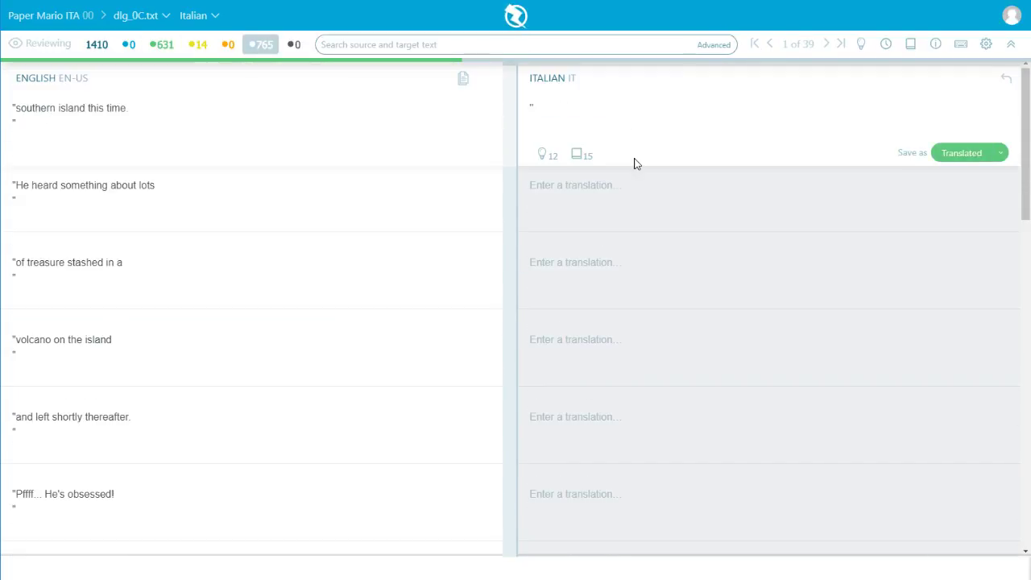
pyautogui.write('in qualche isola meridionale')
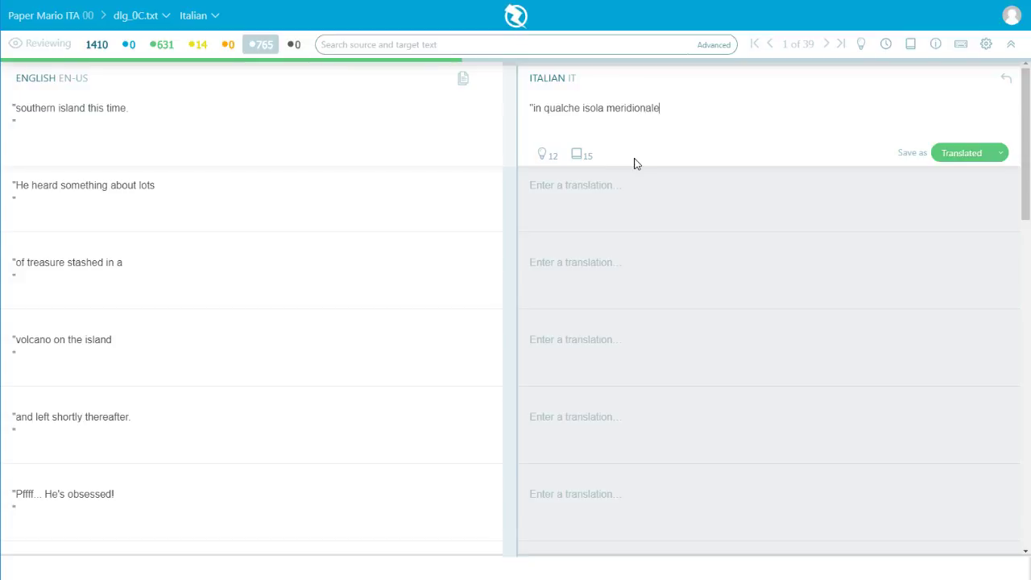
pyautogui.write('.\\n"')
pyautogui.hotkey('ctrl', 'Return')
# Translate "He heard something about lots" as "Ha sentito qualcosa sui molti tesori\n" and save it as translated
pyautogui.write('"')
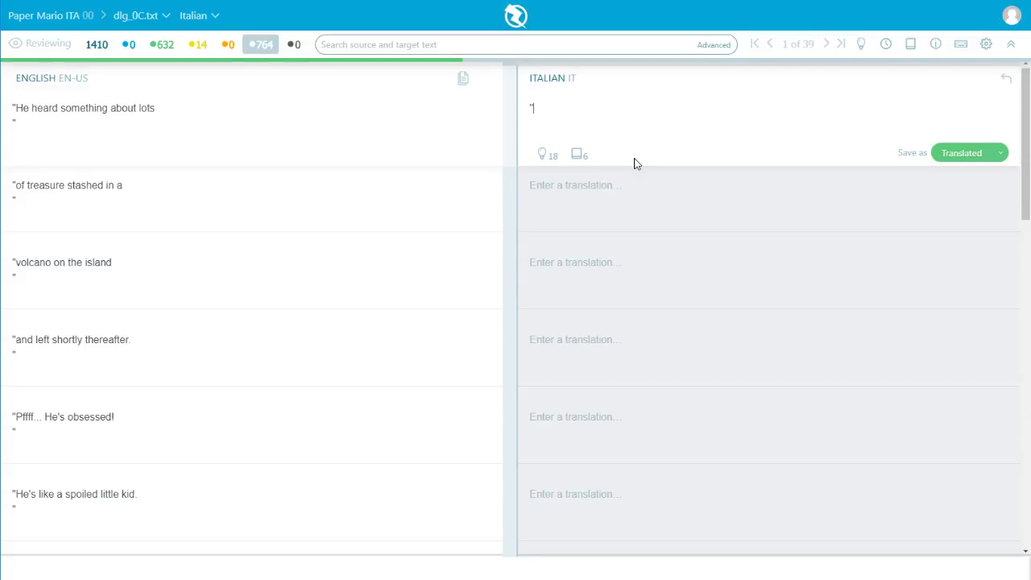
pyautogui.write('Ha sentito qualcosa sui')
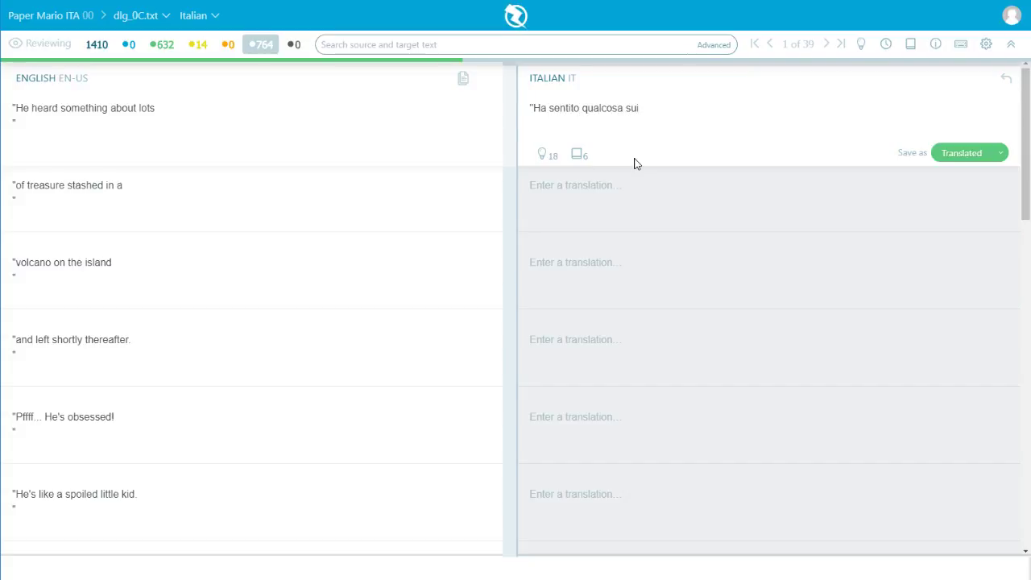
pyautogui.write(' molti tesori\\n')
pyautogui.write('"')
pyautogui.hotkey('ctrl', 'Return')
# Translate "of treasure stashed in a" as "contenuti all'interno del\n" and save it as translated
pyautogui.write('"')
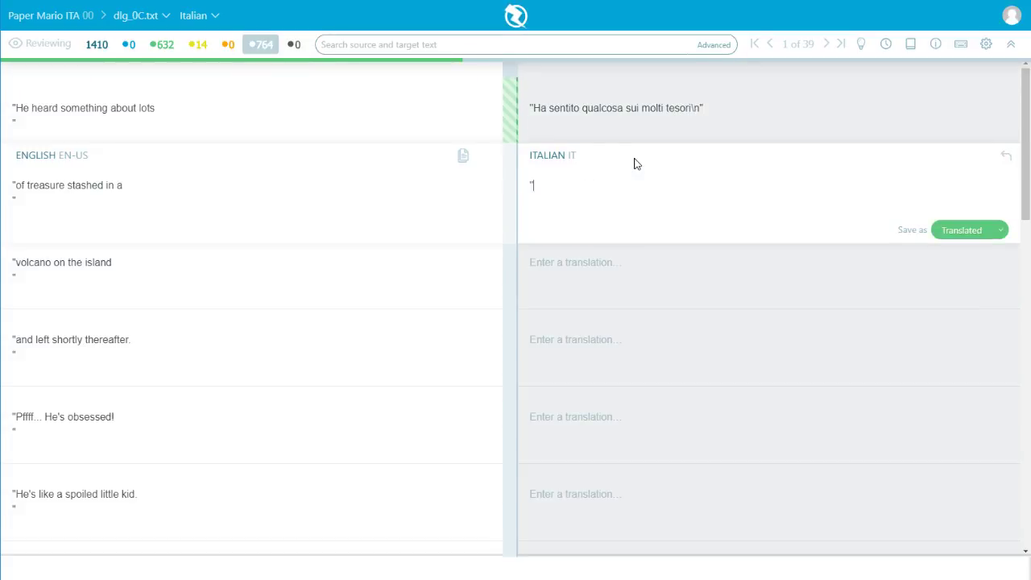
pyautogui.write('contenuti a')
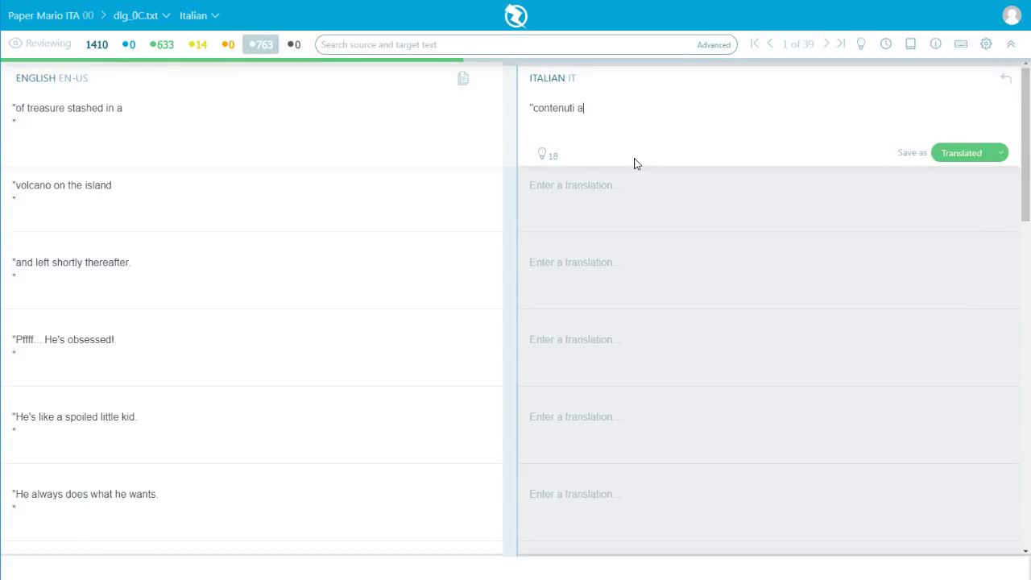
pyautogui.write('ll\'interno del\\n"')
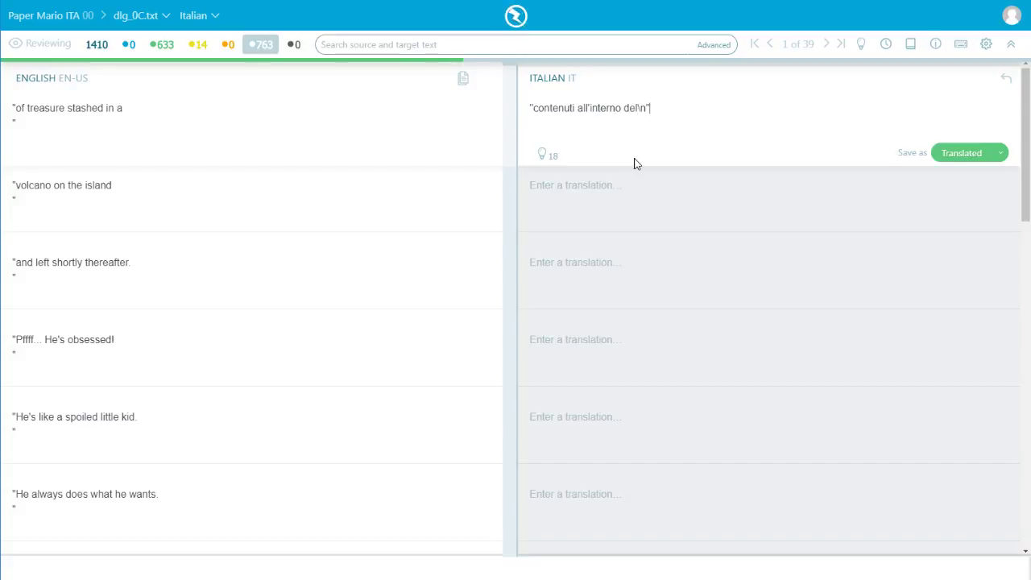
pyautogui.hotkey('ctrl', 'Return')
# Translate "volcano on the island" as "vulcano sull'isola ed\n" and save it as translated
pyautogui.write('"vulcano')
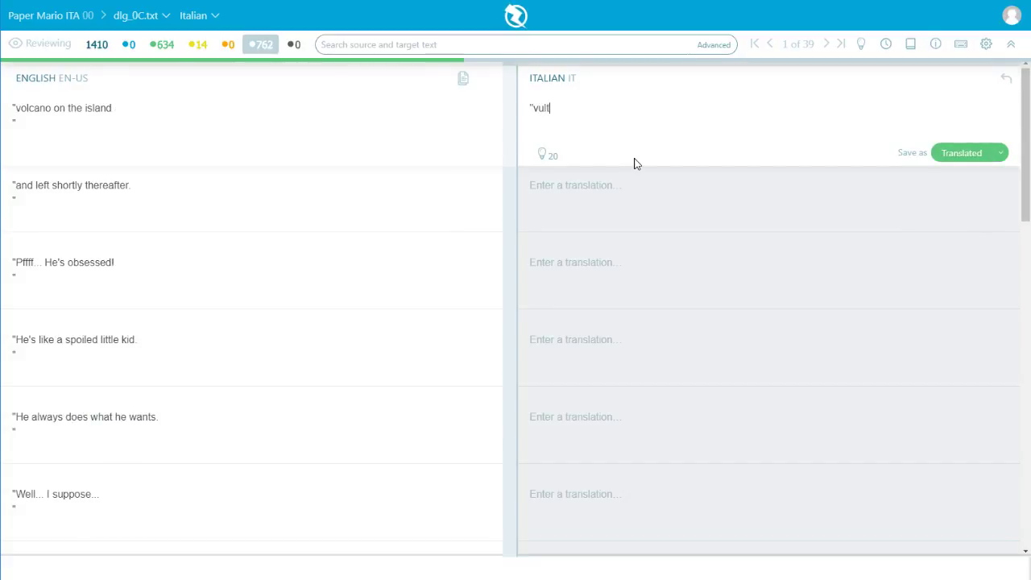
pyautogui.write(" sull'isola")
pyautogui.write(' erut')
pyautogui.press('BackSpace')
pyautogui.press('BackSpace')
pyautogui.press('BackSpace')
pyautogui.write('d\\n"')
pyautogui.hotkey('ctrl', 'Return')
# Enter "è partito seduta stante.\n" as the translation of "and left shortly thereafter."
pyautogui.write('"')
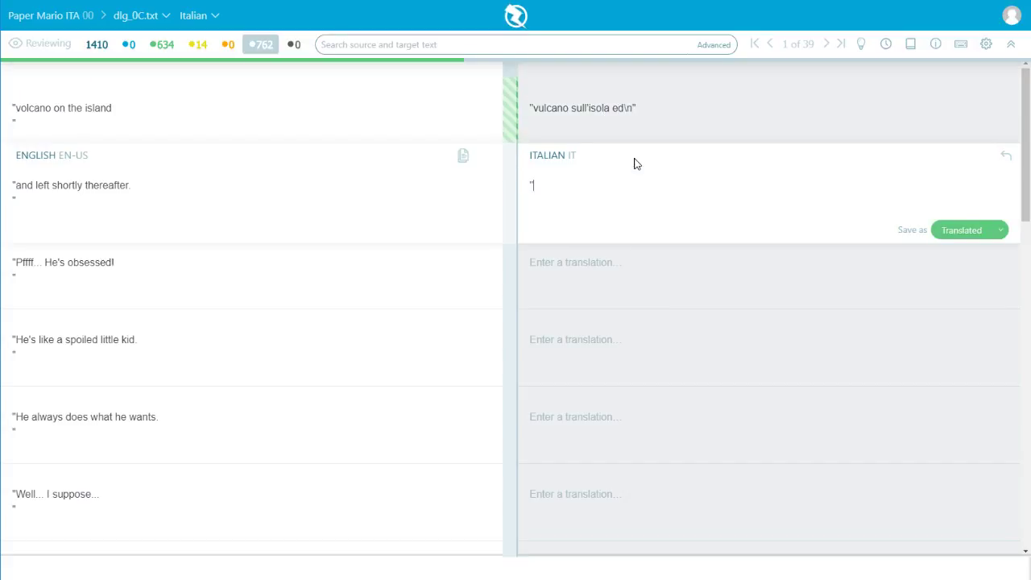
pyautogui.write('è partito se')
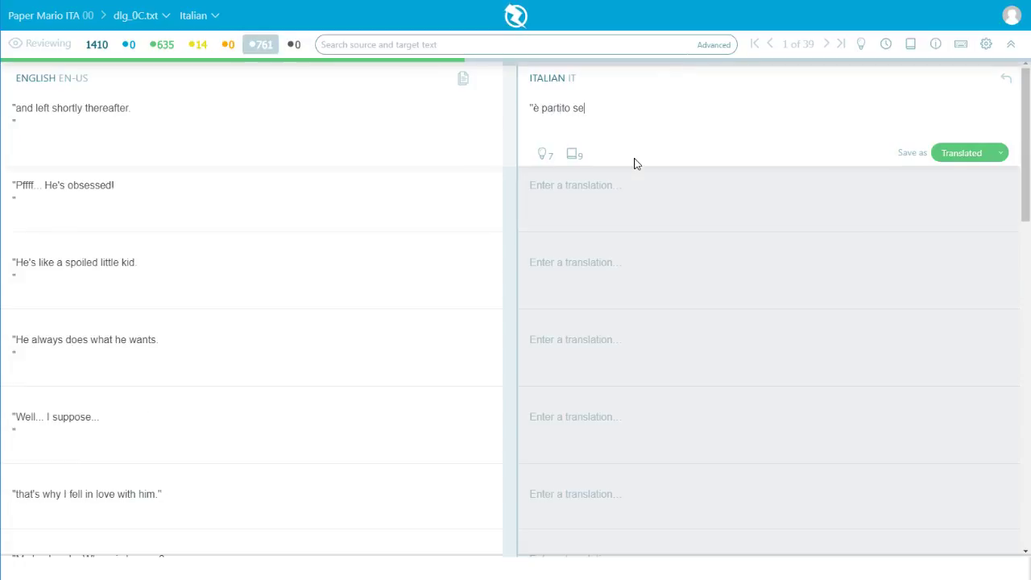
pyautogui.write('duta astante')
pyautogui.press('BackSpace')
pyautogui.press('BackSpace')
pyautogui.press('BackSpace')
pyautogui.press('BackSpace')
pyautogui.press('BackSpace')
pyautogui.press('BackSpace')
pyautogui.press('BackSpace')
pyautogui.press('BackSpace')
pyautogui.write('stante ')
pyautogui.write('\\n"')
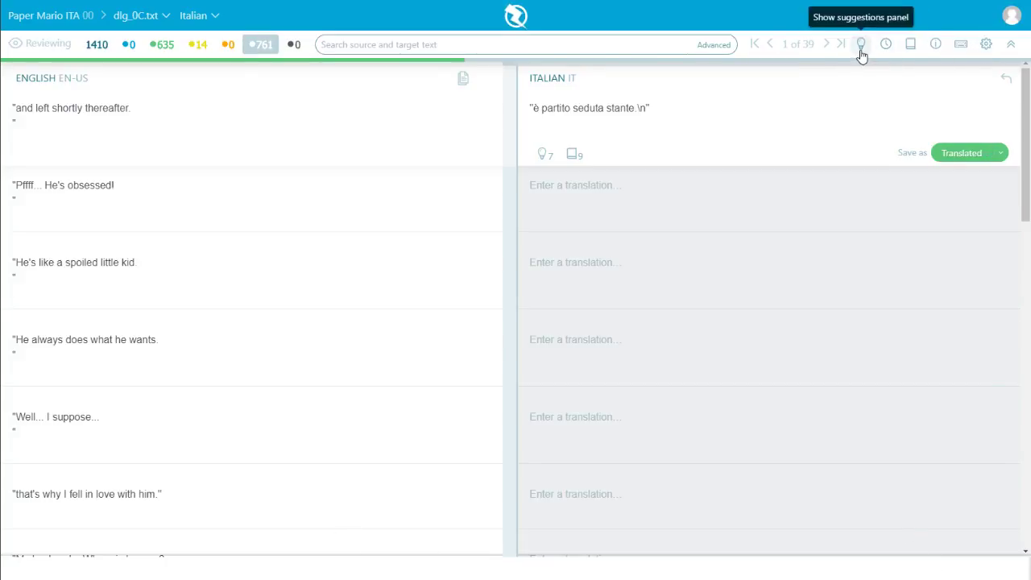
# Check the glossary terms matching "and left shortly thereafter." and close the string's details
pyautogui.click(912, 46)
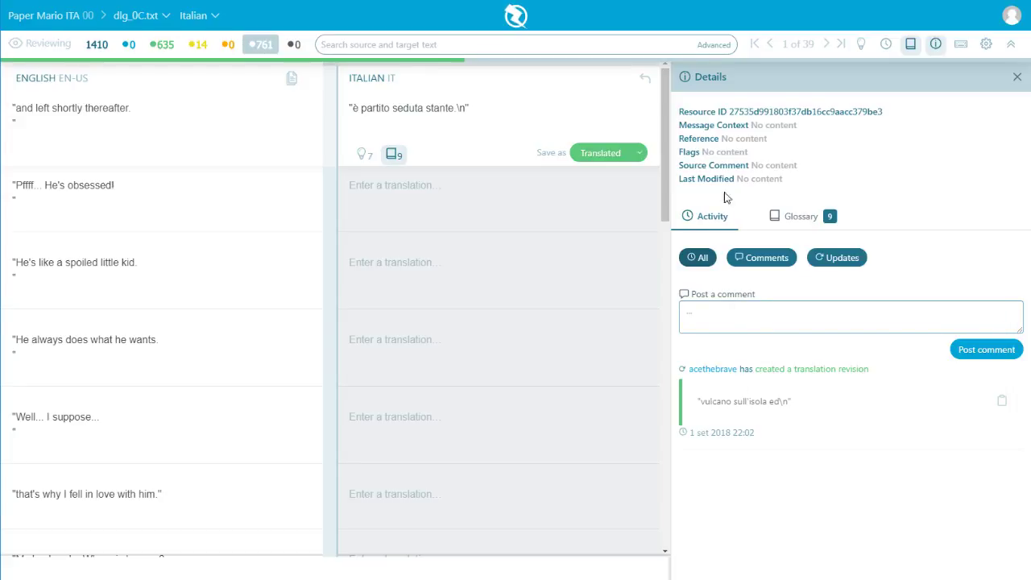
pyautogui.click(808, 222)
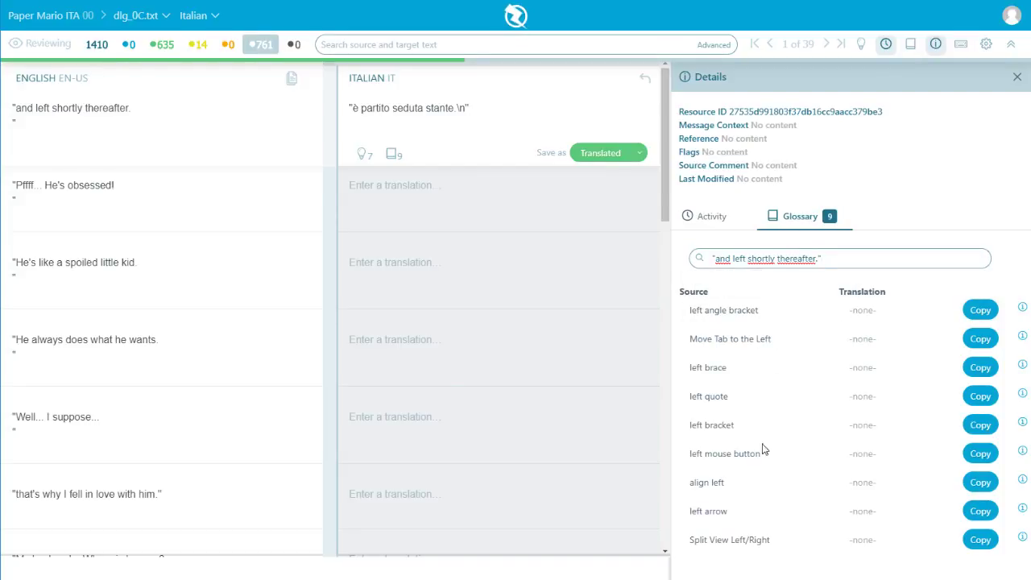
pyautogui.click(863, 252)
pyautogui.click(1018, 78)
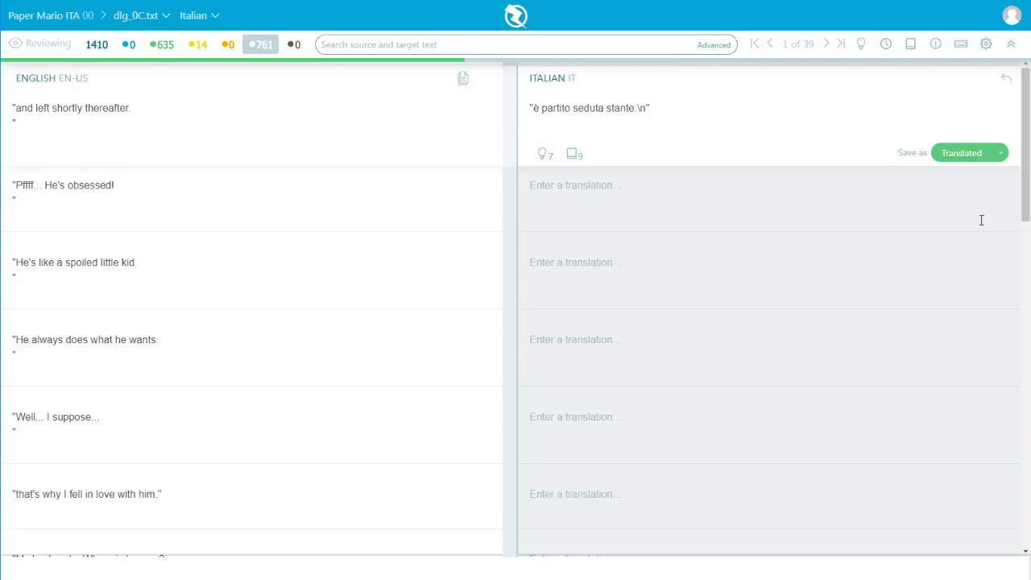
# Save the pending translation, and translate "Pffff... He's obsessed!" as "Pffff... Lui è ossessionato!", saving it as translated
pyautogui.click(683, 120)
pyautogui.hotkey('ctrl', 'Return')
pyautogui.write('"Pffff...')
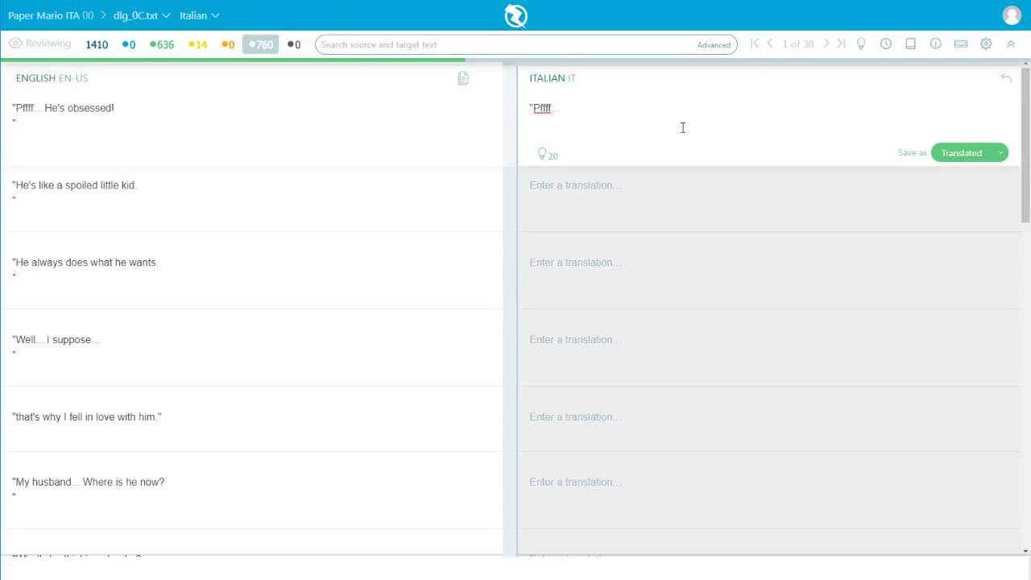
pyautogui.write('Lui è ossessionato! "')
pyautogui.hotkey('ctrl', 'Return')
# Translate "He's like a spoiled little kid." as "È come un ragazzino viziato.\n" and save it as translated
pyautogui.write('"')
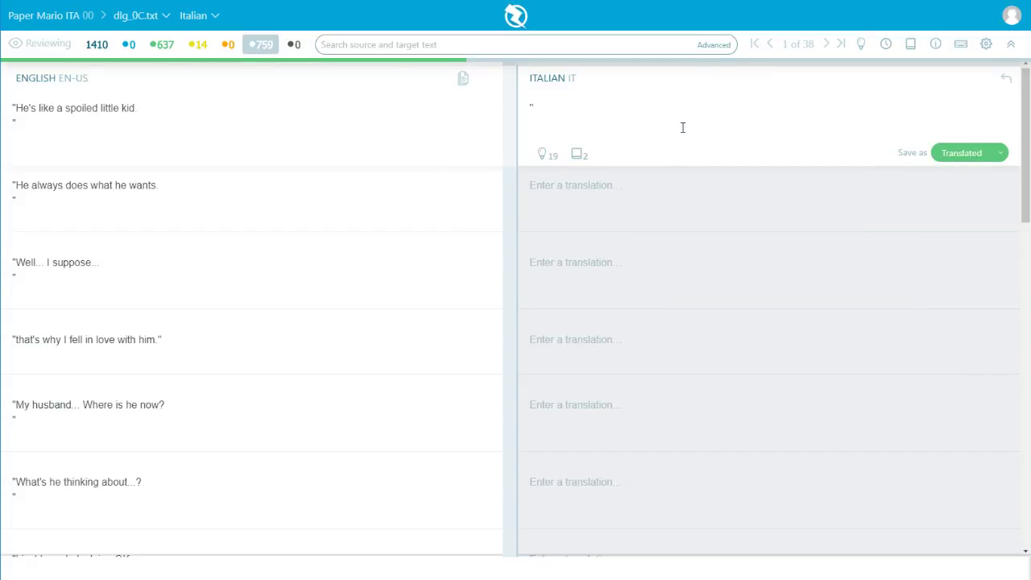
pyautogui.write('È come un ragazzino vi')
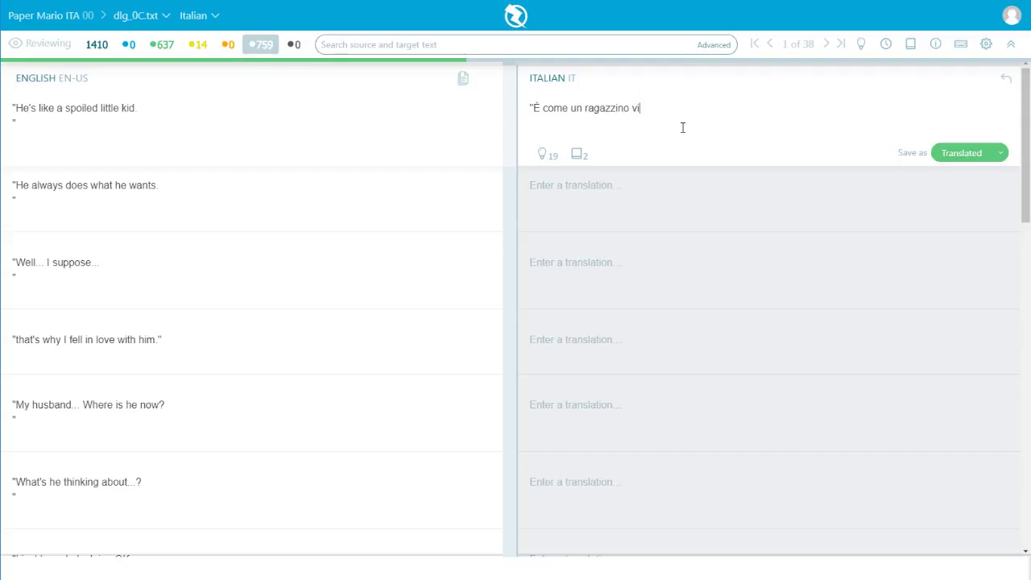
pyautogui.write('ziato."')
pyautogui.hotkey('ctrl', 'Return')
# Translate "He always does what he wants." as "Fa sempre ciò che vuole.\n" and save it as translated
pyautogui.write('"')
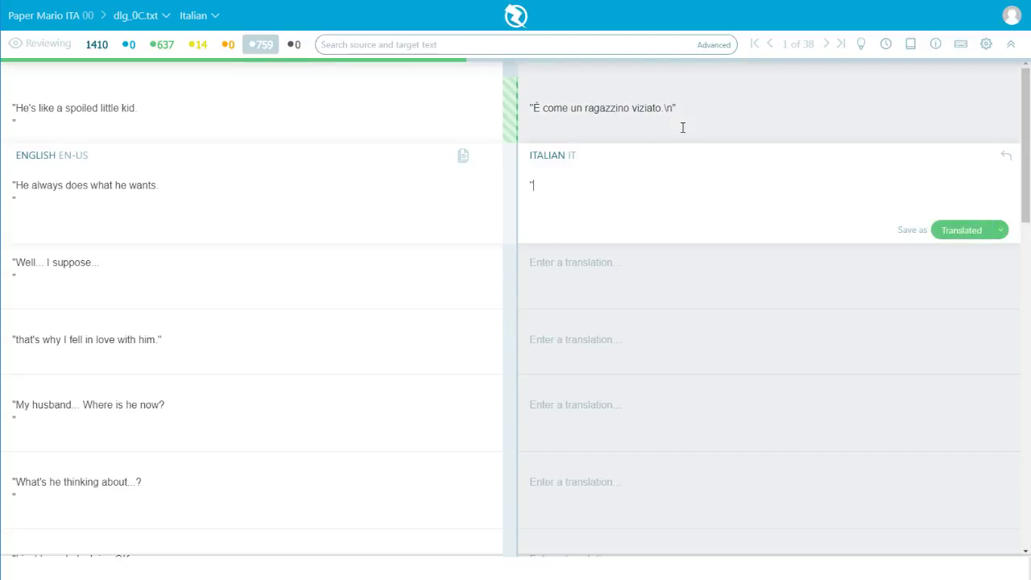
pyautogui.write('Fa s')
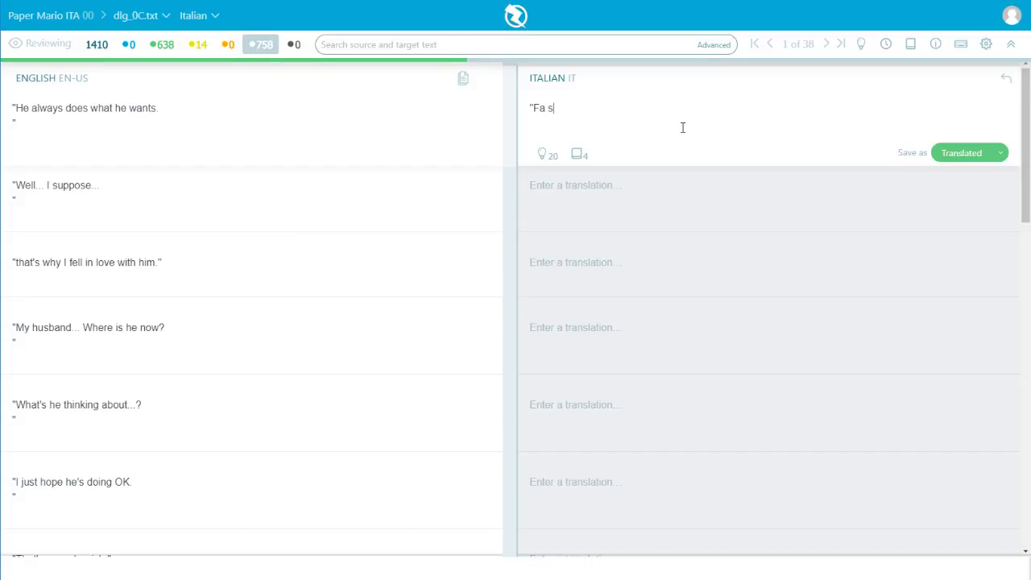
pyautogui.write('empre ciò che vuole')
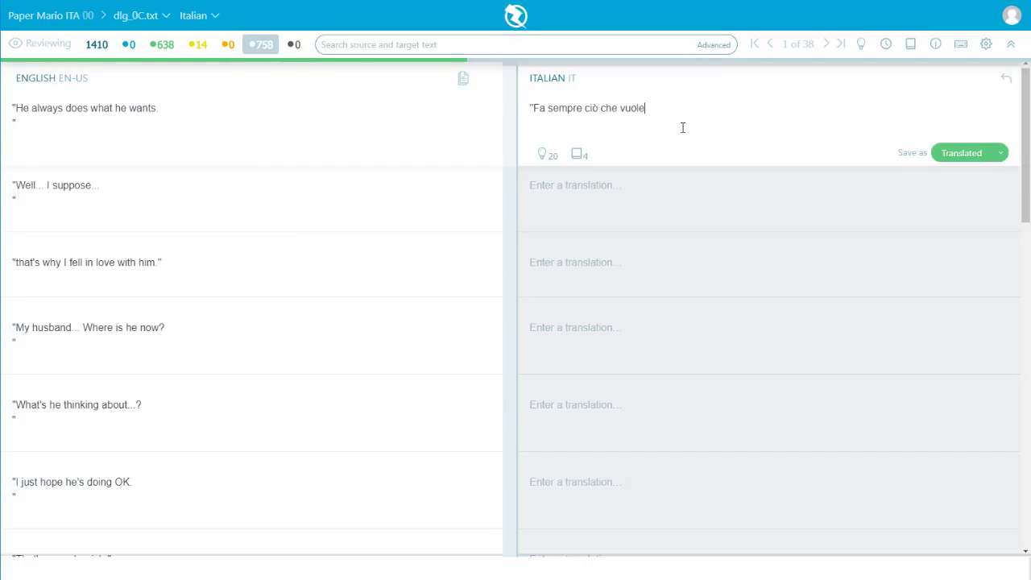
pyautogui.write('.\\n"')
pyautogui.hotkey('ctrl', 'Return')
# Translate "Well... I suppose..." as "Beh... presumo...\n" and save it as translated
pyautogui.write('"Beh,')
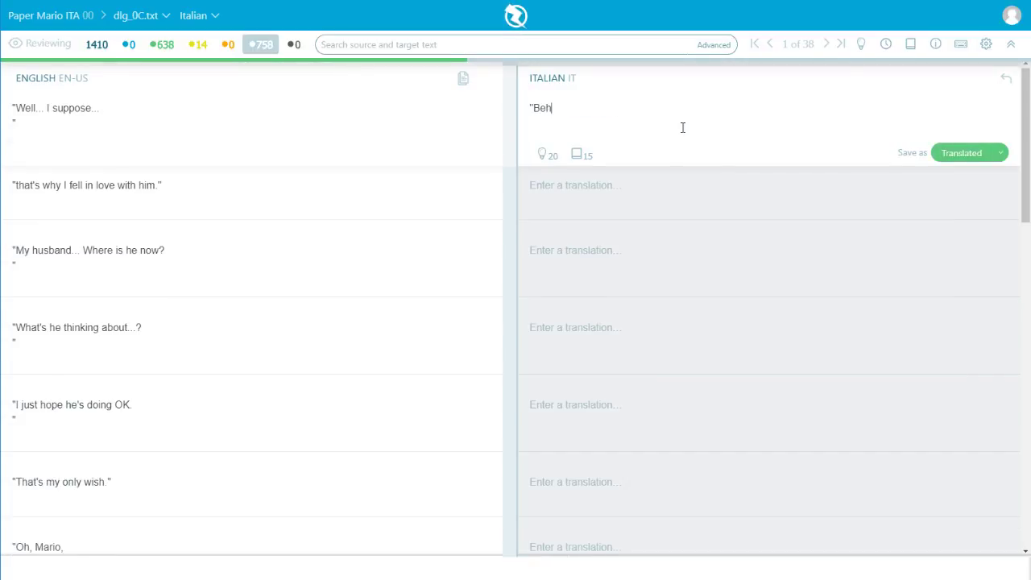
pyautogui.press('BackSpace')
pyautogui.press('BackSpace')
pyautogui.write('... presumo...\\n"')
pyautogui.hotkey('ctrl', 'Return')
# Translate "that's why I fell in love with him." as "è per questo che mi sono innamorata." and save it as translated
pyautogui.write('"')
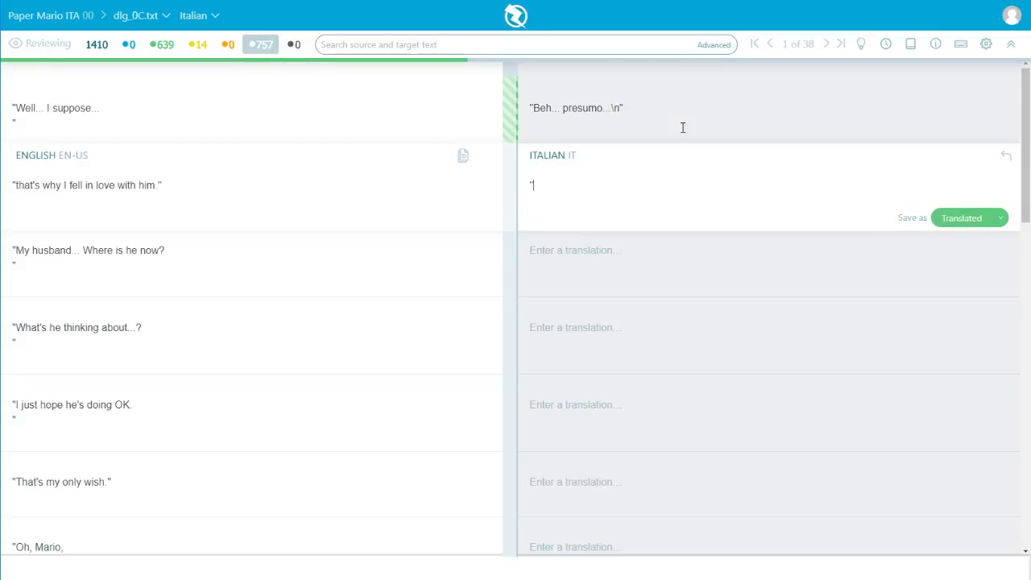
pyautogui.write('è per questo che mi sono innamorata di lui')
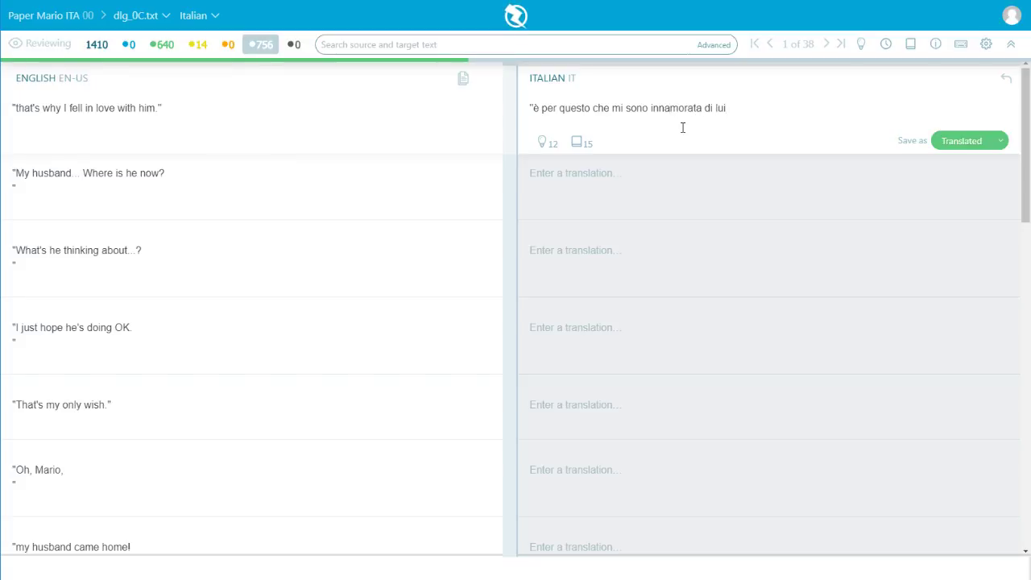
pyautogui.press('BackSpace')
pyautogui.press('BackSpace')
pyautogui.press('BackSpace')
pyautogui.press('BackSpace')
pyautogui.press('BackSpace')
pyautogui.press('BackSpace')
pyautogui.write('."')
pyautogui.hotkey('ctrl', 'Return')
# Translate "My husband... Where is he now?" as "Mio marito... Dov'è adesso?\n" and save it as translated
pyautogui.write('"Mio marit')
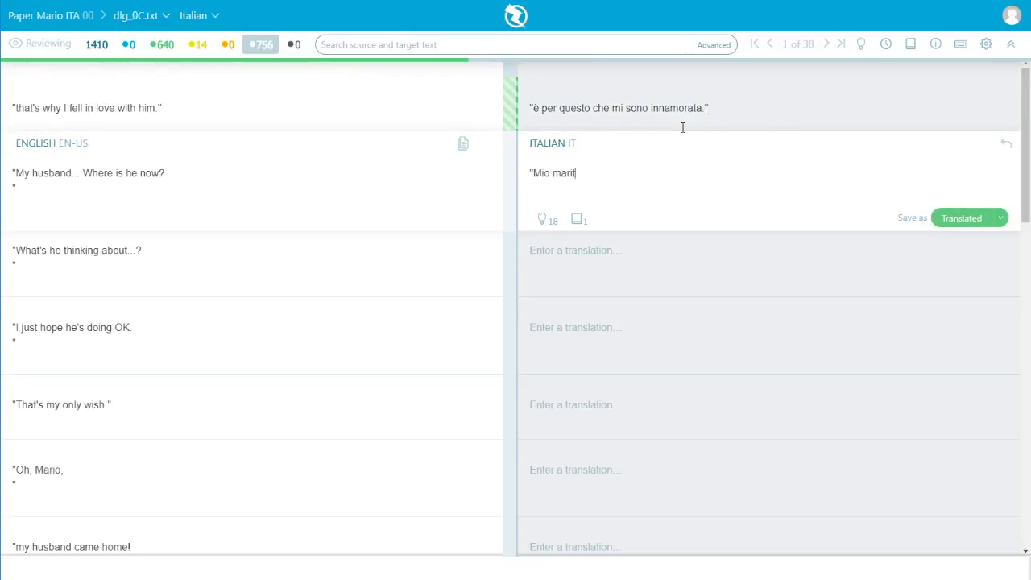
pyautogui.write('o... Dov\'è adesso?\\n"')
pyautogui.hotkey('ctrl', 'Return')
# Translate "What's he thinking about...?" as "Chissà a cosa starà pensando...\n" and save it as translated
pyautogui.write('"')
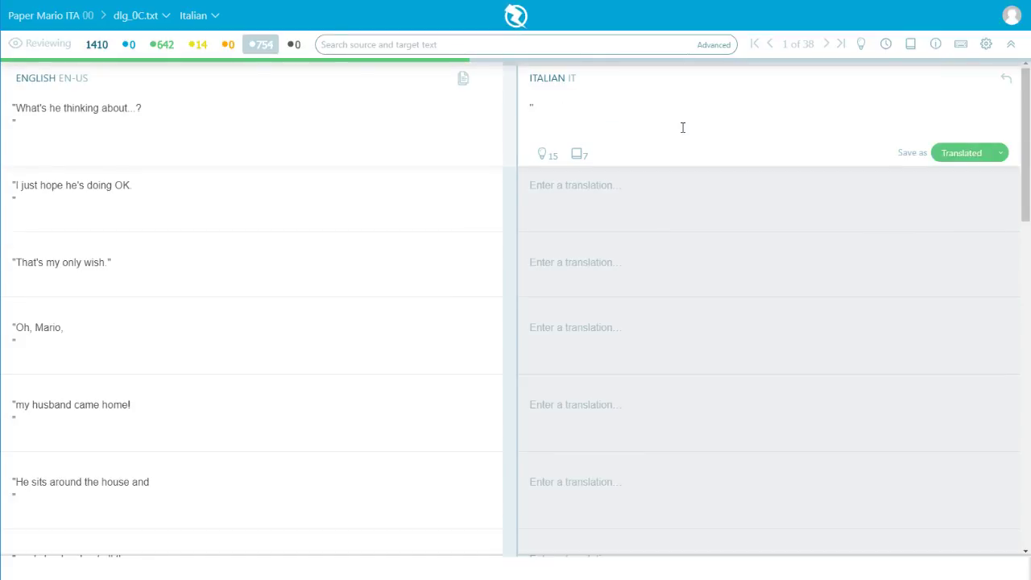
pyautogui.write('Chissà a cosa starà pensando...\\n')
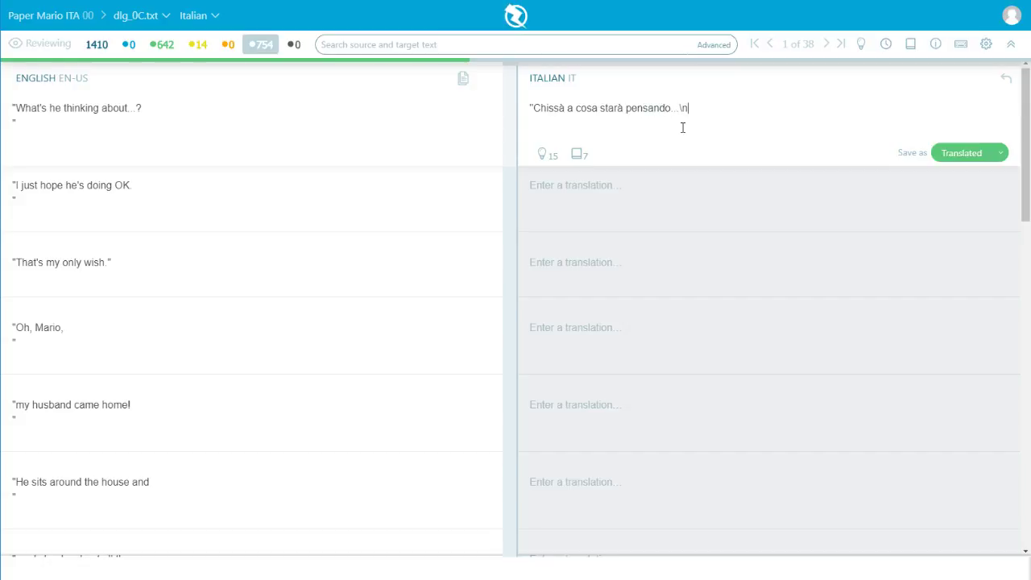
pyautogui.hotkey('ctrl', 'Return')
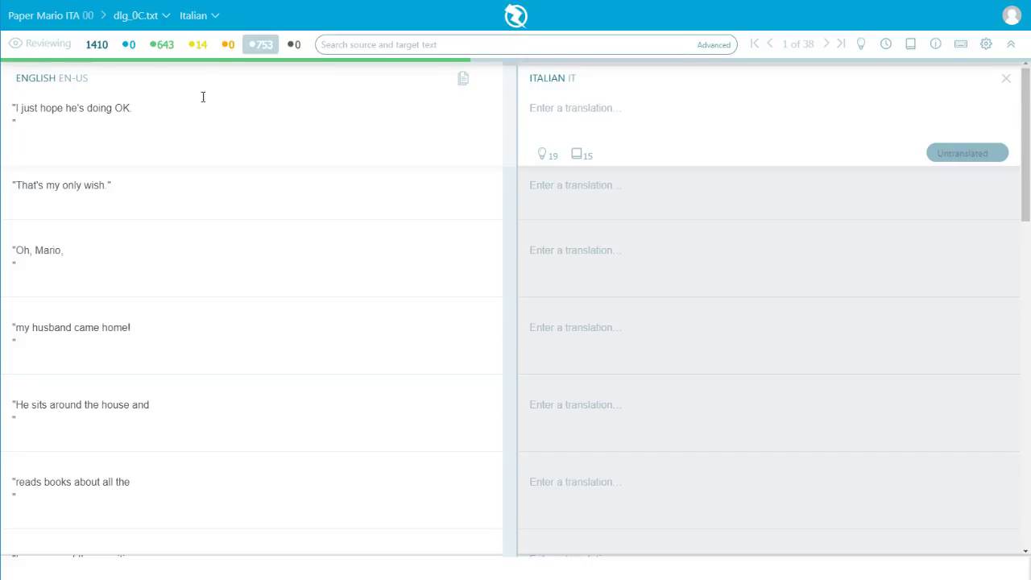
# Leave the translation editor and browse the English terms in the site-wide glossary
pyautogui.click(253, 45)
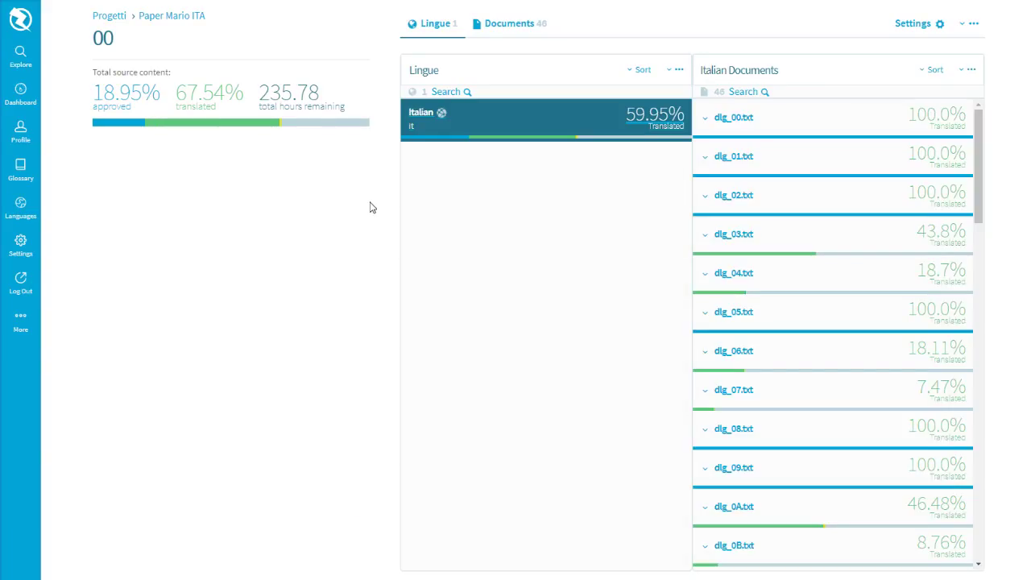
pyautogui.click(20, 171)
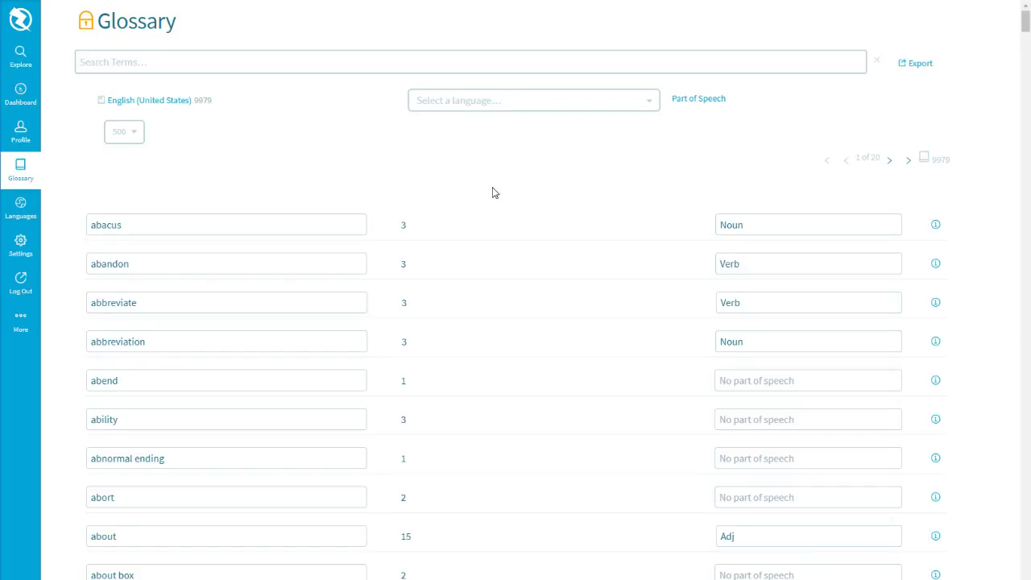
pyautogui.scroll(-4, 493, 191)
pyautogui.scroll(-2, 495, 244)
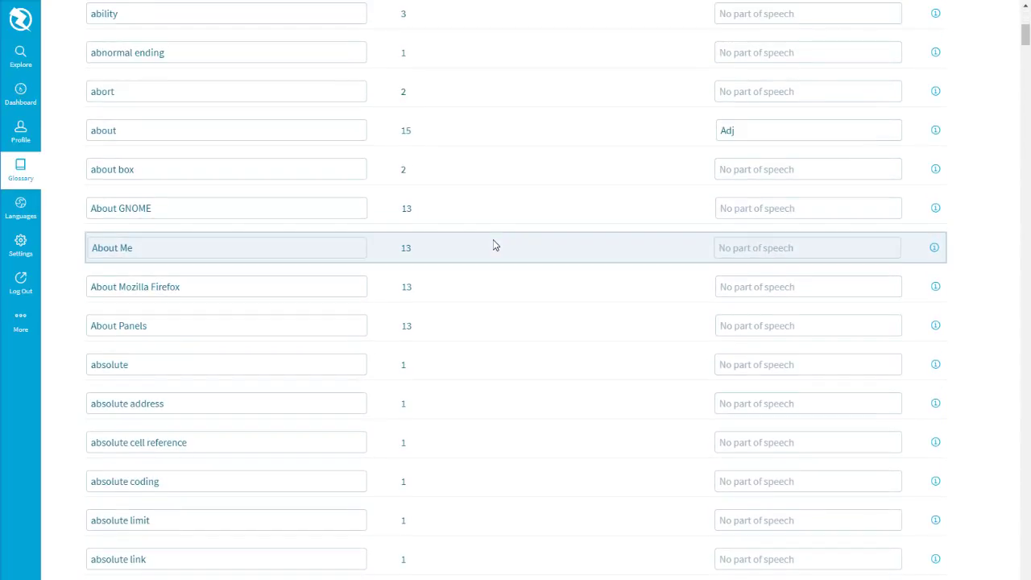
pyautogui.scroll(-20, 495, 245)
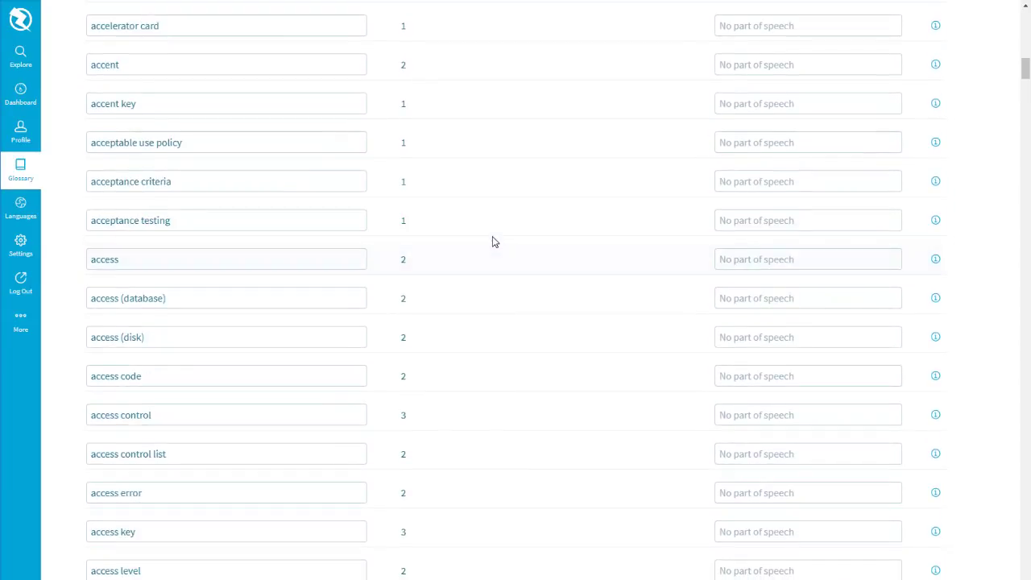
pyautogui.scroll(-20, 493, 240)
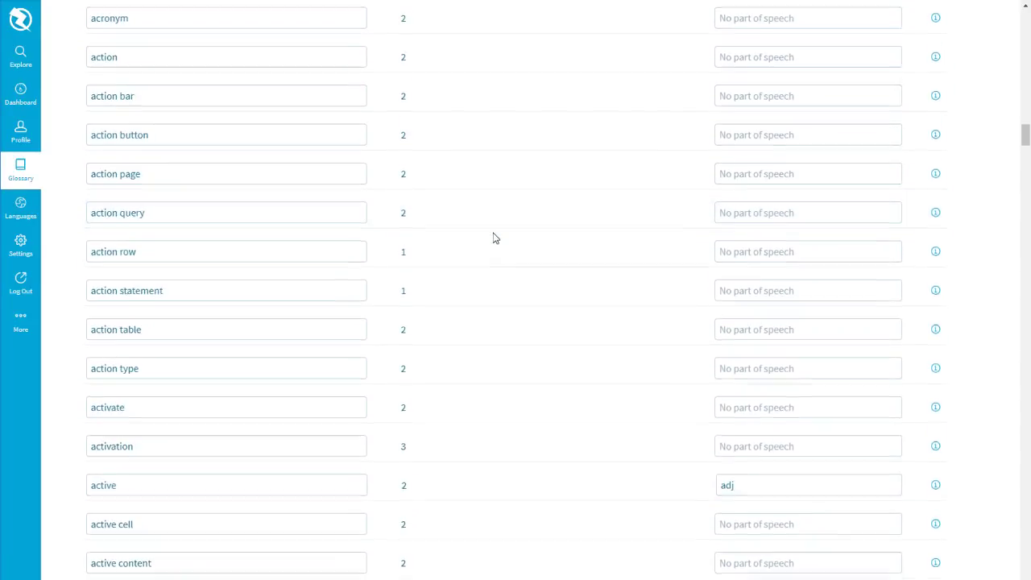
pyautogui.scroll(20, 494, 239)
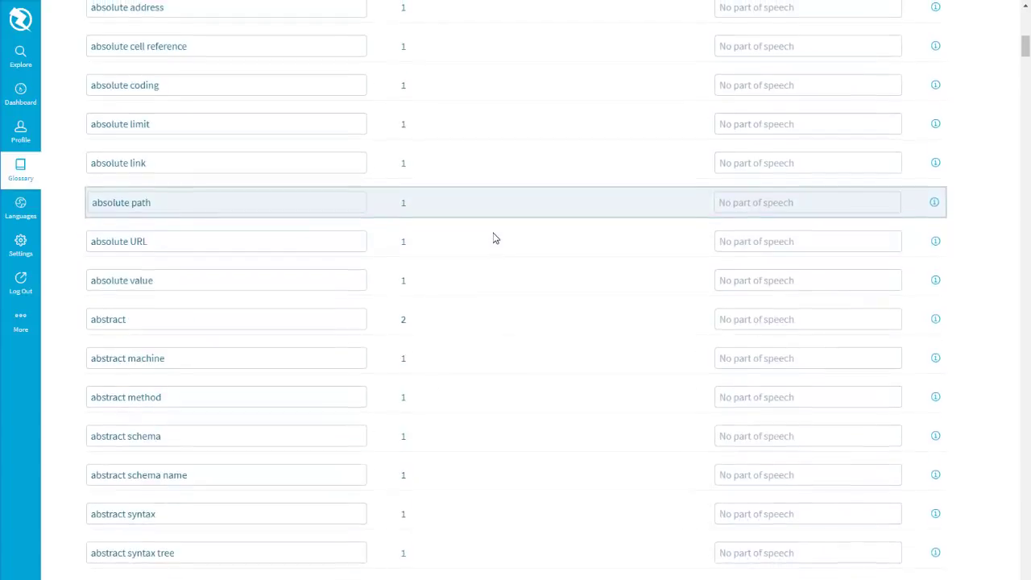
pyautogui.scroll(2, 495, 239)
# Set the glossary's translation language to Italian and look through the terms' Italian entries
pyautogui.click(382, 62)
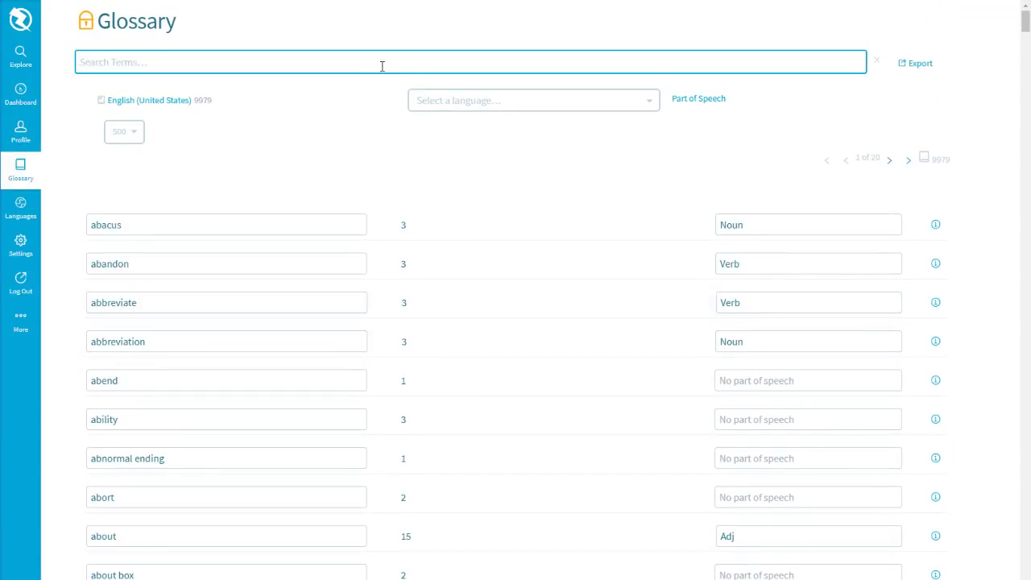
pyautogui.click(504, 105)
pyautogui.scroll(-10, 494, 174)
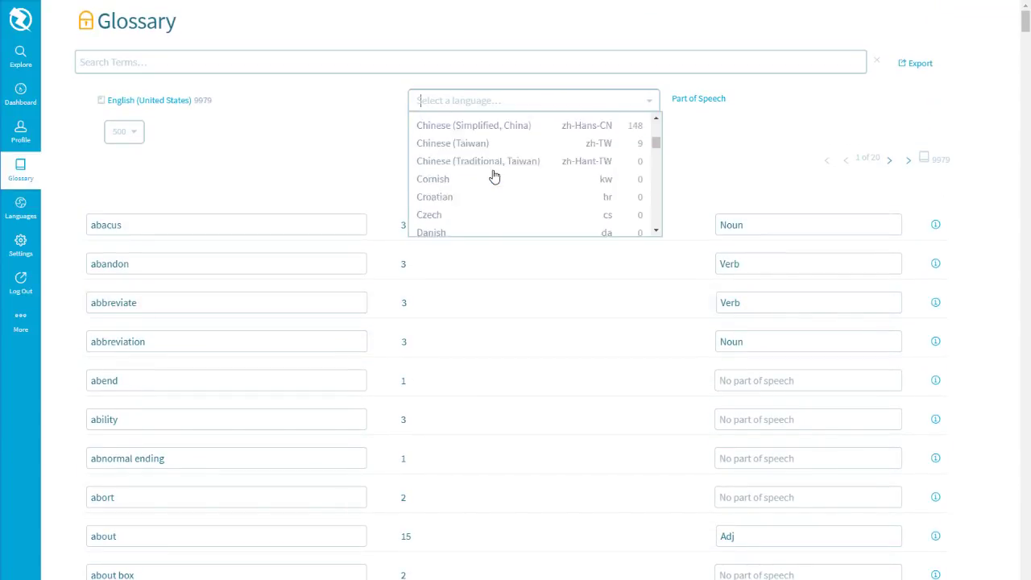
pyautogui.scroll(-9, 495, 177)
pyautogui.scroll(2, 495, 177)
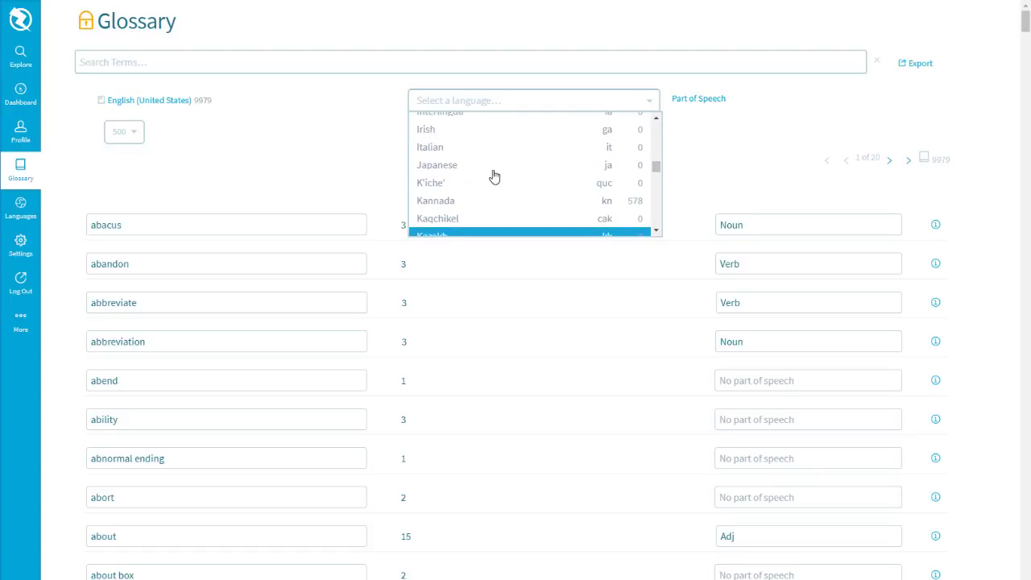
pyautogui.click(462, 148)
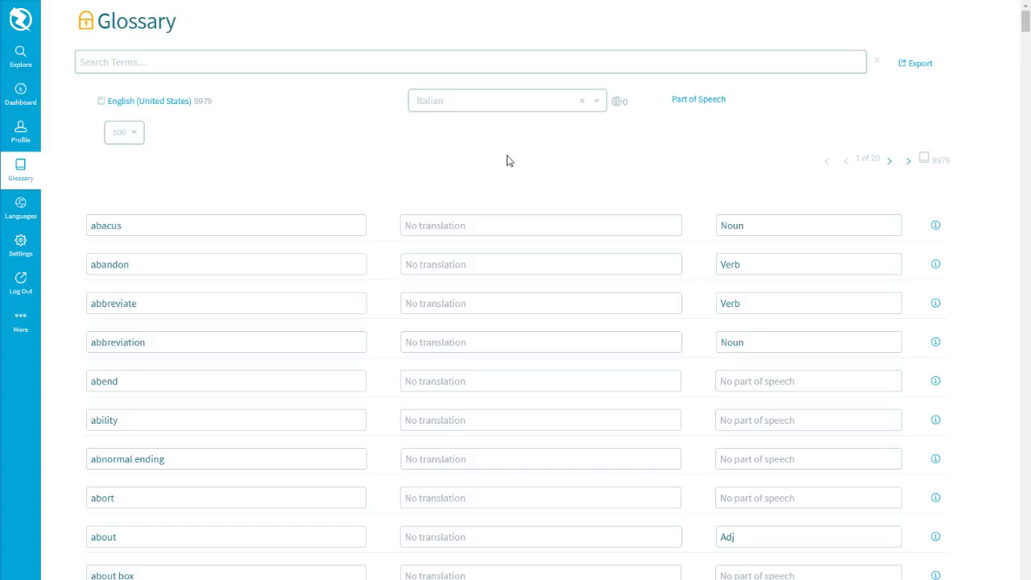
pyautogui.scroll(-12, 507, 160)
pyautogui.scroll(8, 351, 189)
pyautogui.scroll(5, 351, 189)
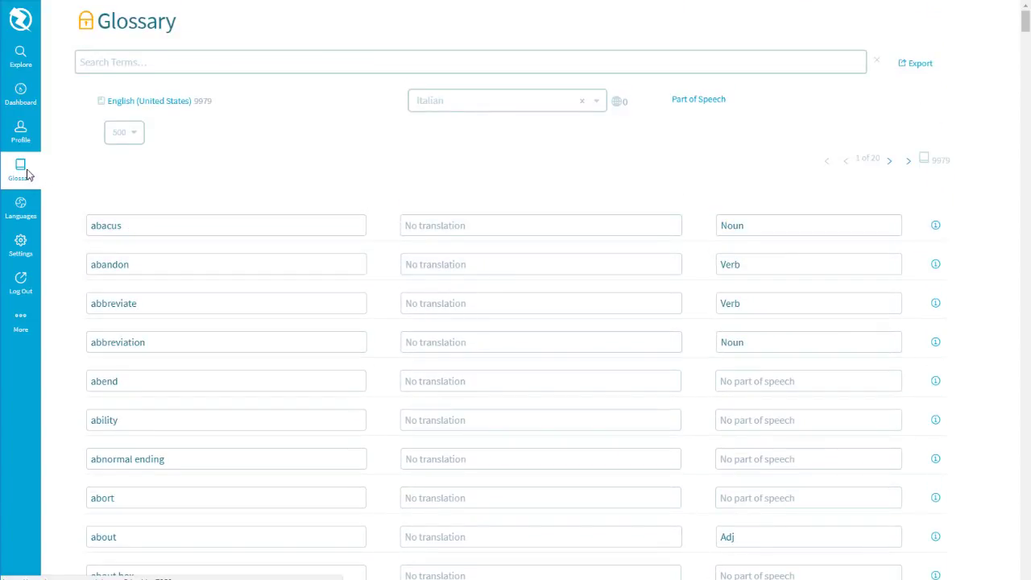
# Open the dashboard to view the recent translation activity
pyautogui.click(32, 98)
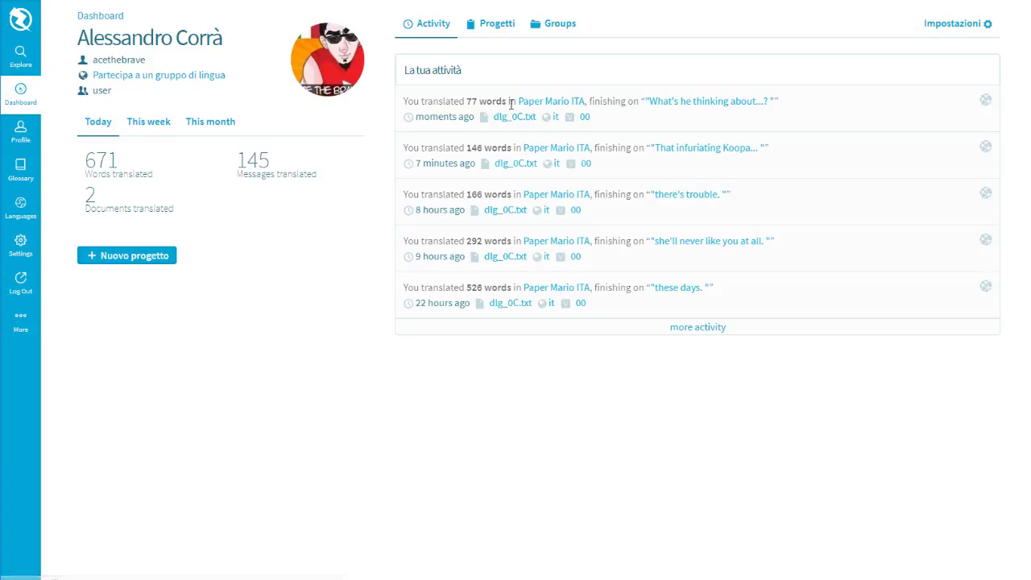
# Open the Paper Mario ITA project's own glossary and set its translation language to Italian
pyautogui.click(542, 105)
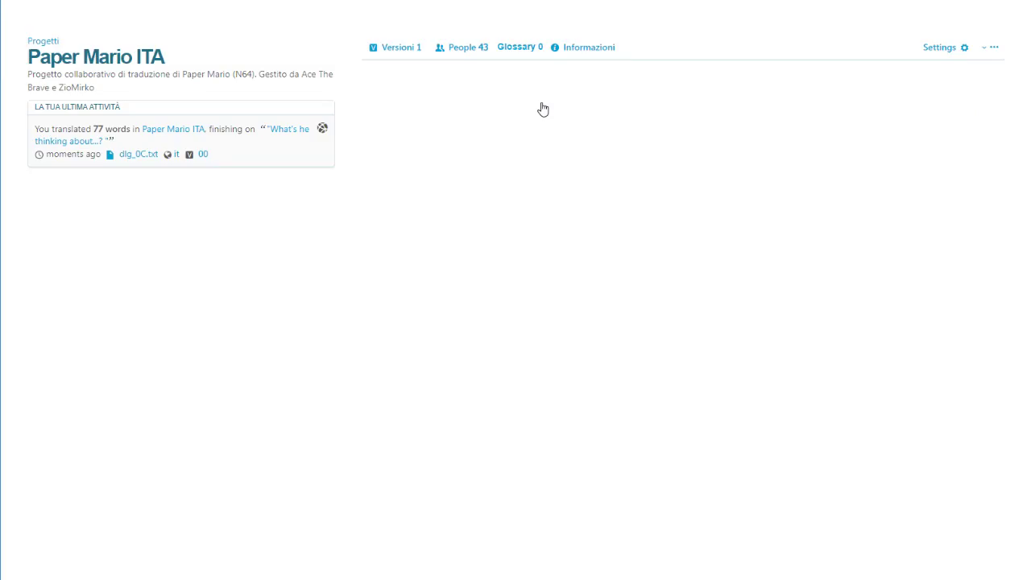
pyautogui.click(523, 50)
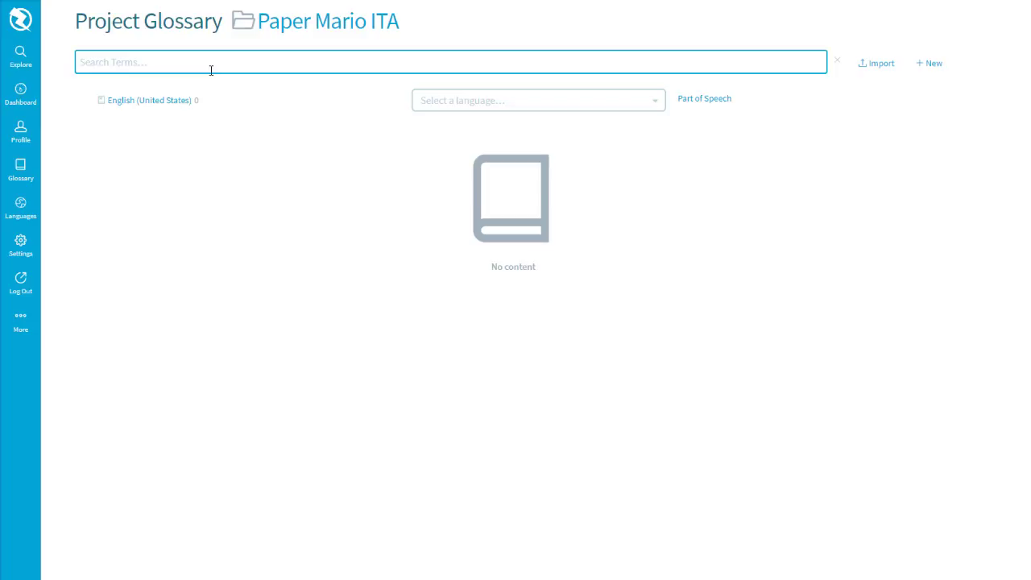
pyautogui.click(494, 105)
pyautogui.scroll(-10, 481, 154)
pyautogui.scroll(-4, 484, 154)
pyautogui.scroll(5, 451, 161)
pyautogui.click(446, 147)
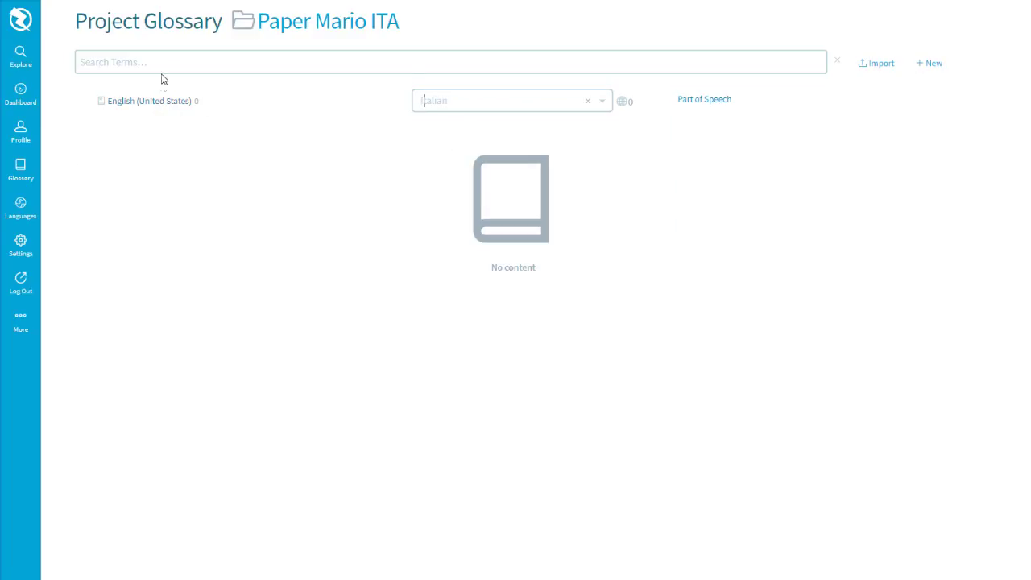
# Look at the project glossary's New Term and Import Glossary forms, closing each without entering anything
pyautogui.click(932, 64)
pyautogui.click(504, 145)
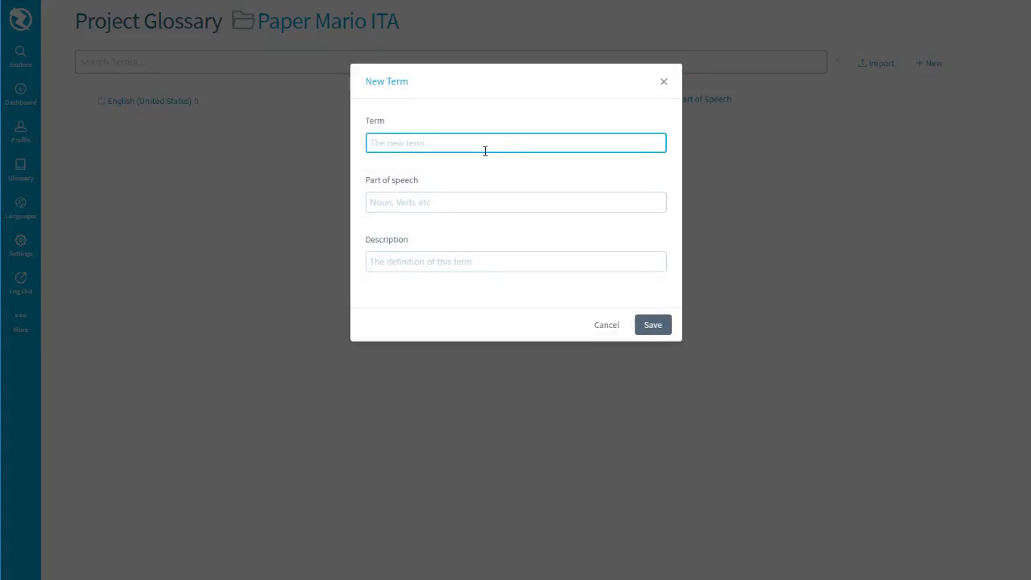
pyautogui.click(664, 81)
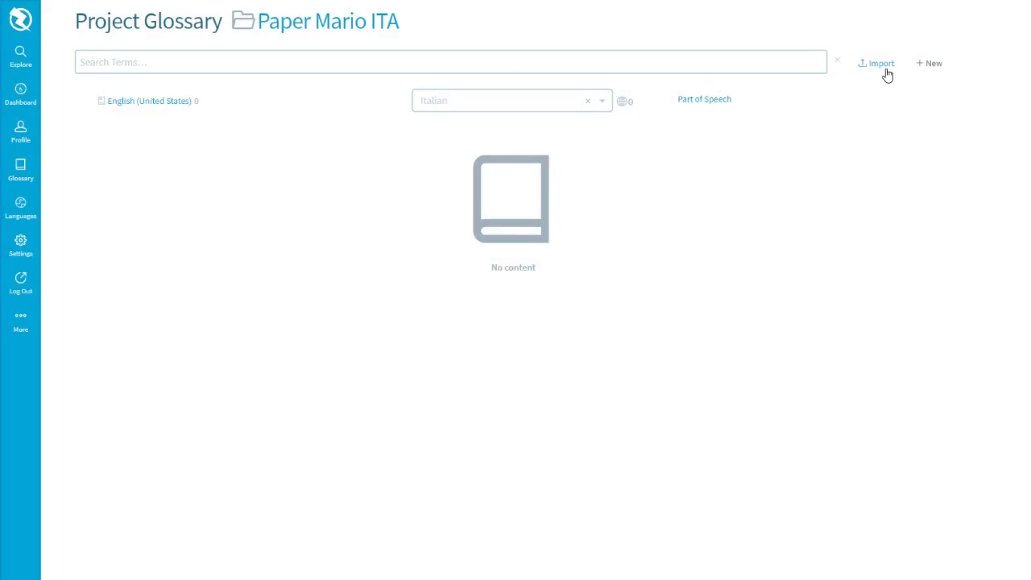
pyautogui.click(879, 64)
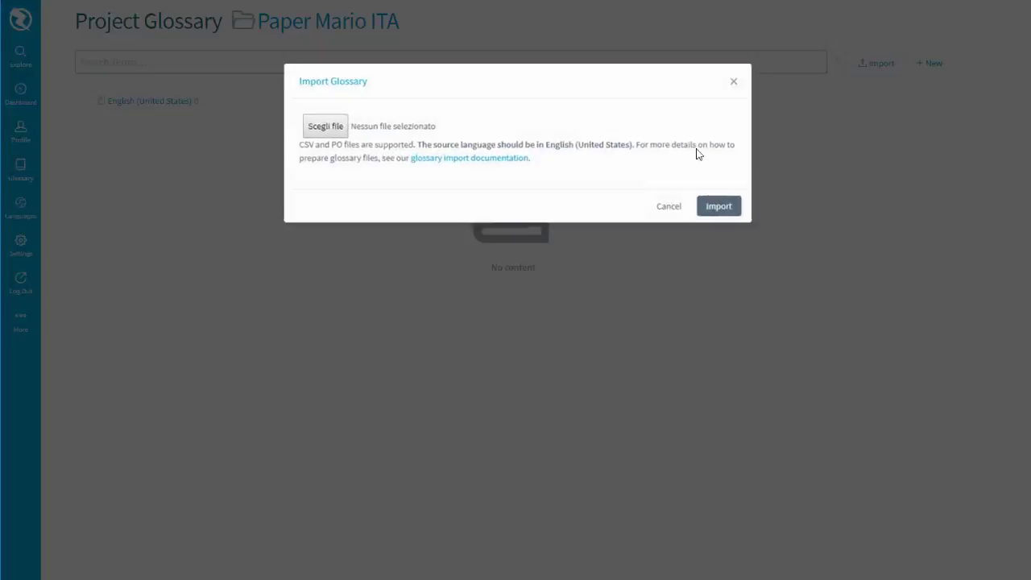
pyautogui.click(732, 82)
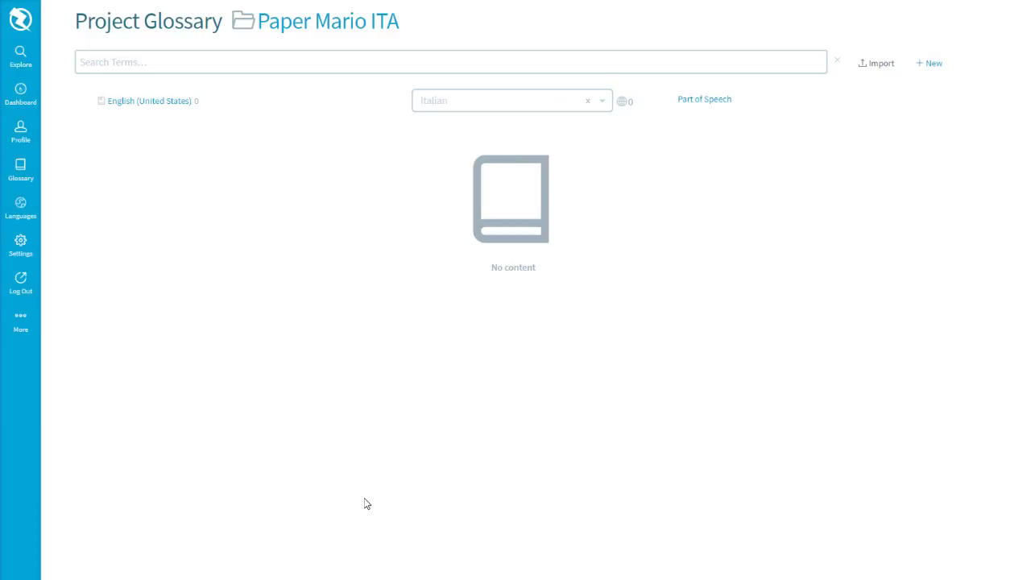
# Switch to OpenOffice Calc and enter Toad Town in cell A1 and Borgofungo in cell B1
pyautogui.press('super')
pyautogui.write('calc')
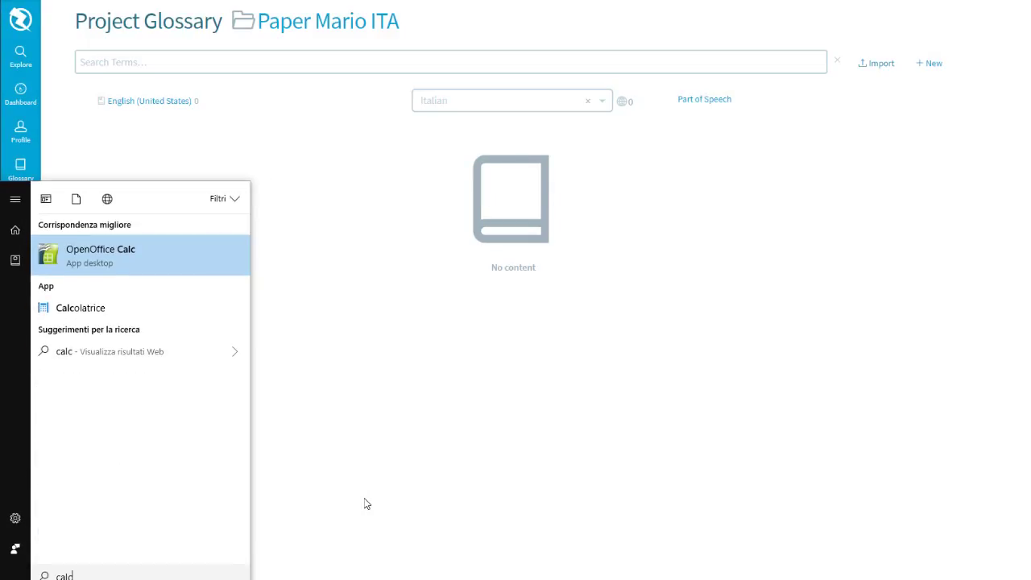
pyautogui.click(103, 255)
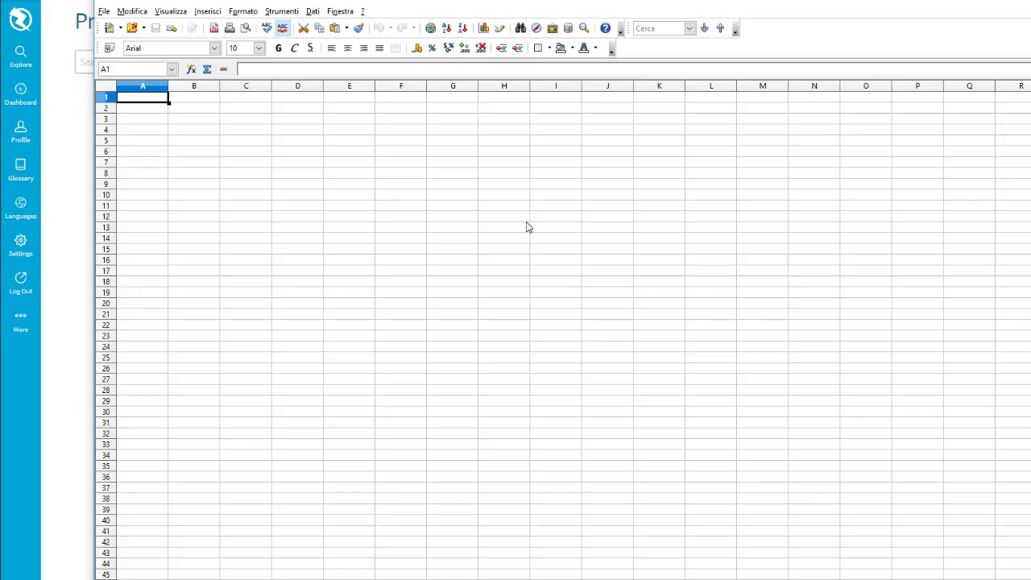
pyautogui.press('Right')
pyautogui.write('Borgofungo')
pyautogui.press('Left')
pyautogui.write('Toad Village')
pyautogui.press('Return')
pyautogui.press('Up')
pyautogui.write('Toad Town')
pyautogui.press('Return')
pyautogui.press('Up')
pyautogui.press('Right')
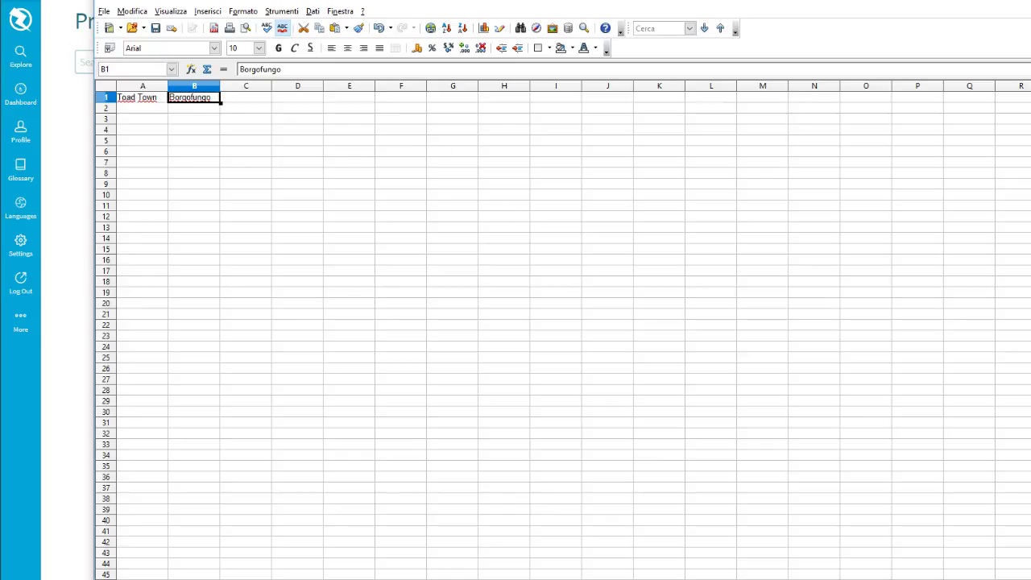
pyautogui.click(104, 10)
pyautogui.click(170, 11)
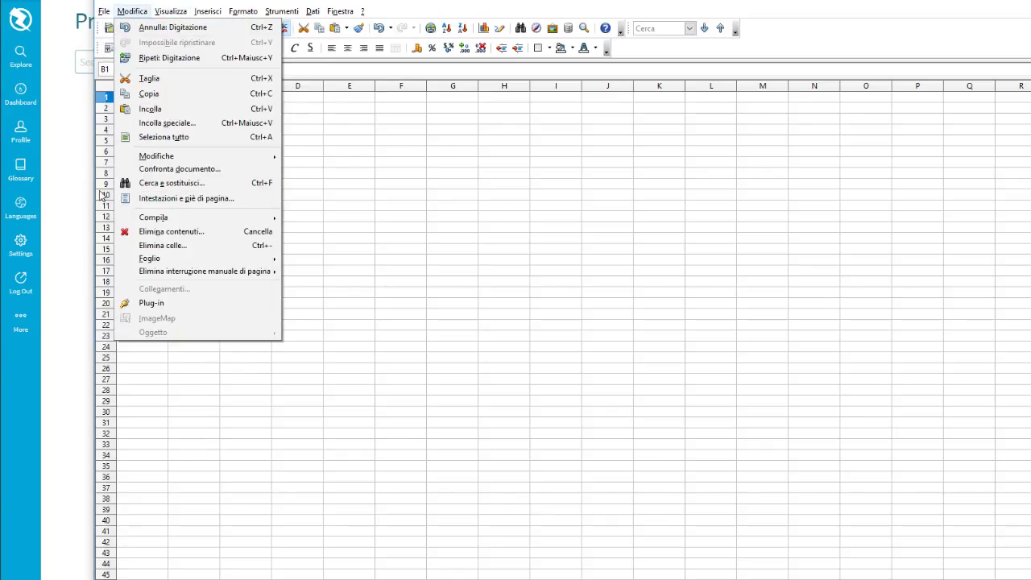
pyautogui.click(136, 199)
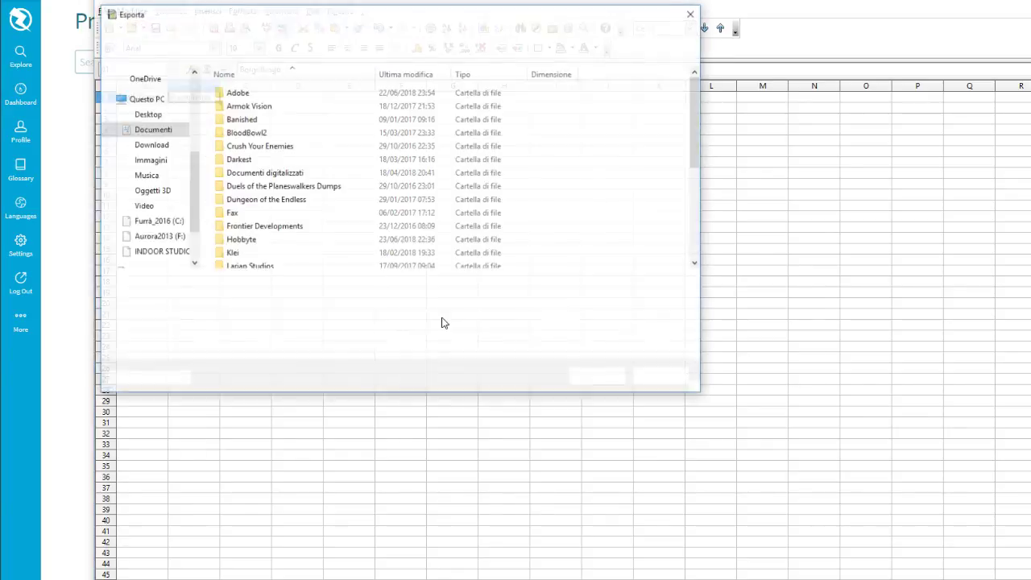
pyautogui.click(296, 300)
pyautogui.click(296, 303)
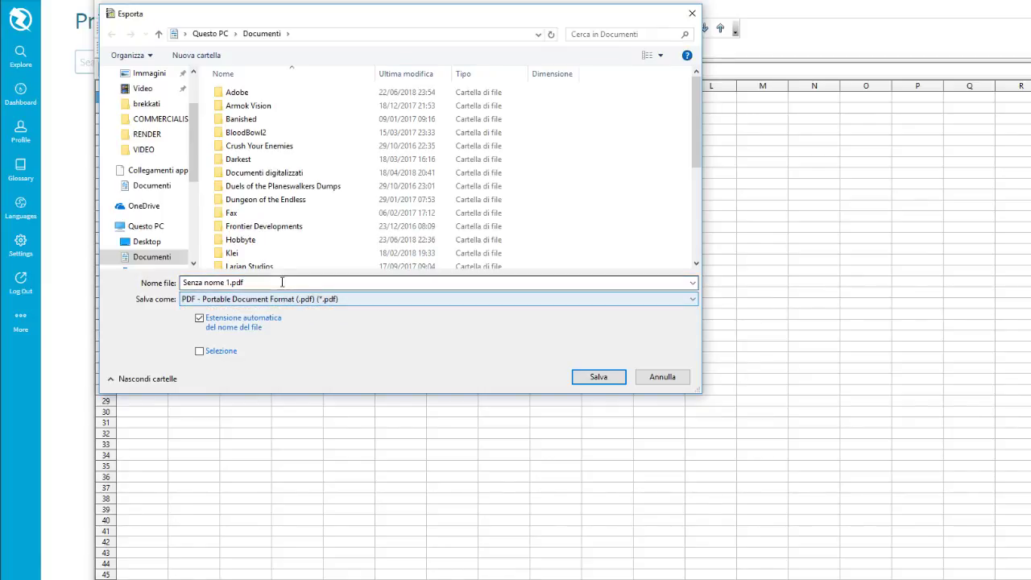
pyautogui.click(661, 377)
# Save the sheet as a.csv, keeping the CSV format with a comma field separator and Windows-1252 character set
pyautogui.click(103, 10)
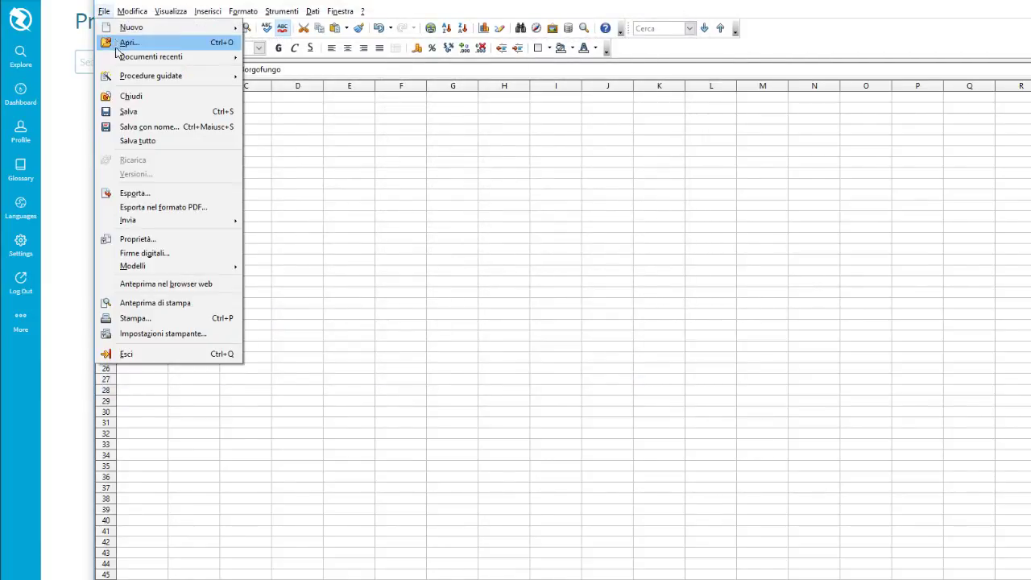
pyautogui.click(133, 127)
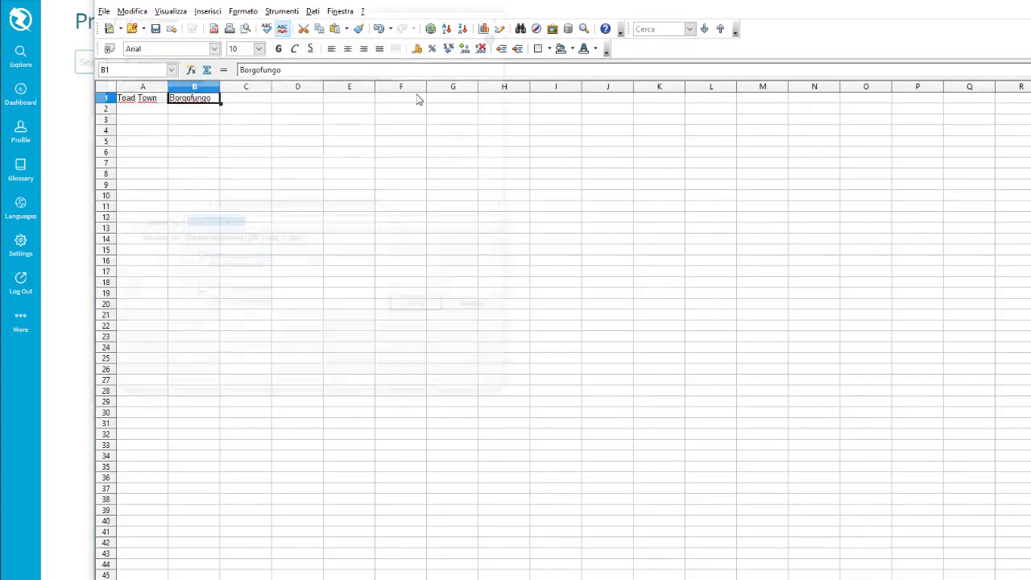
pyautogui.press('Escape')
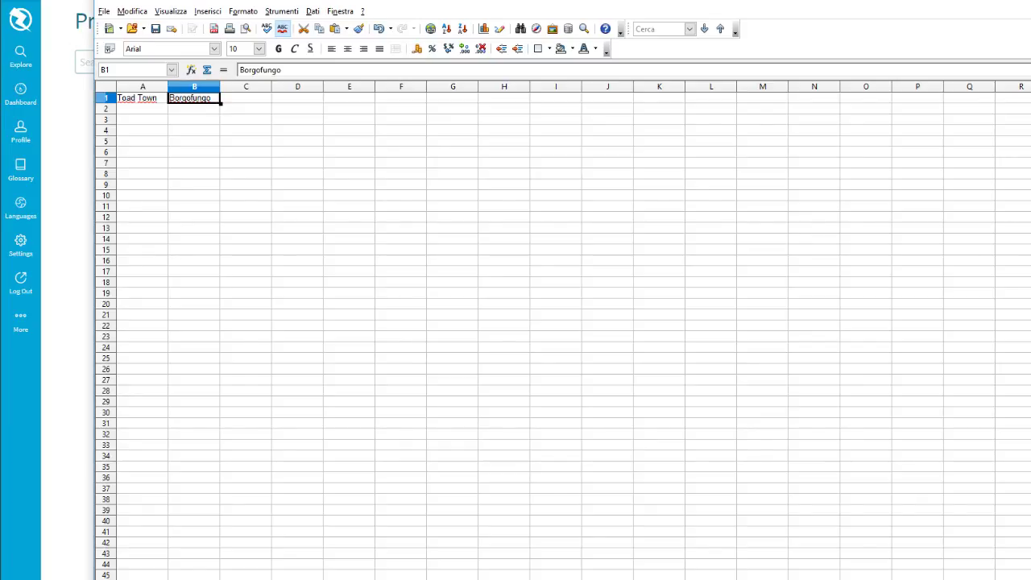
pyautogui.hotkey('ctrl', 's')
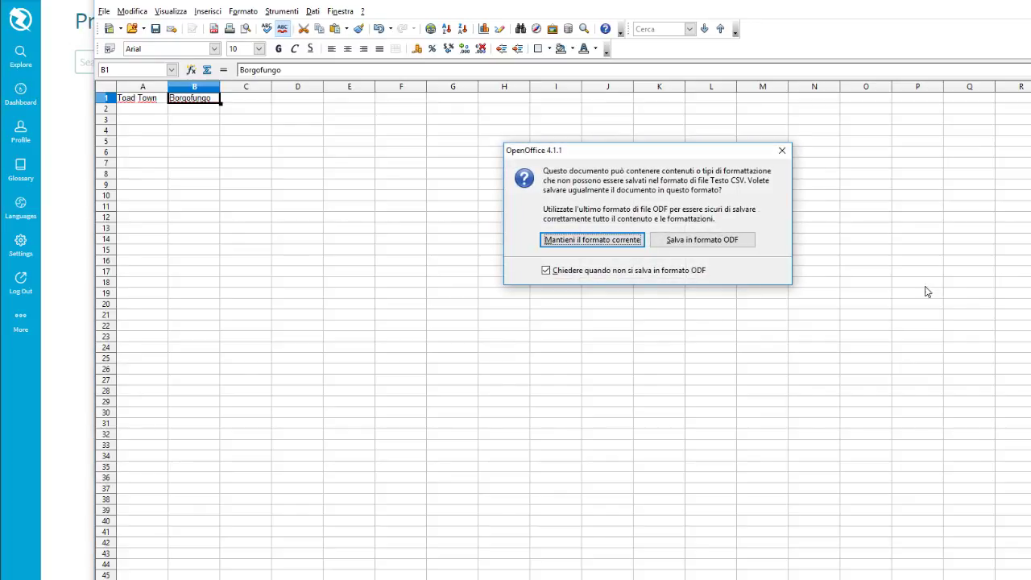
pyautogui.click(594, 241)
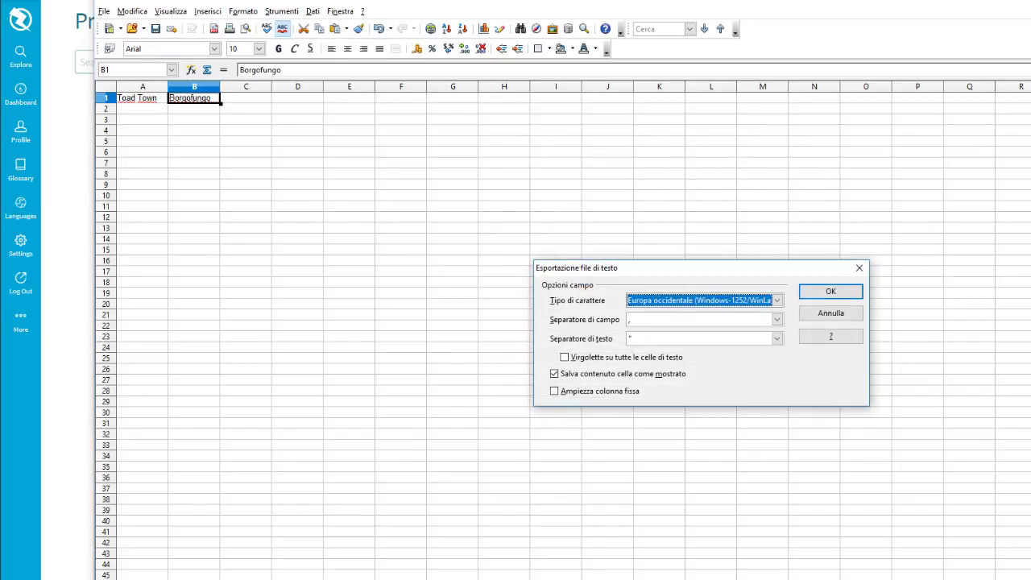
pyautogui.click(837, 293)
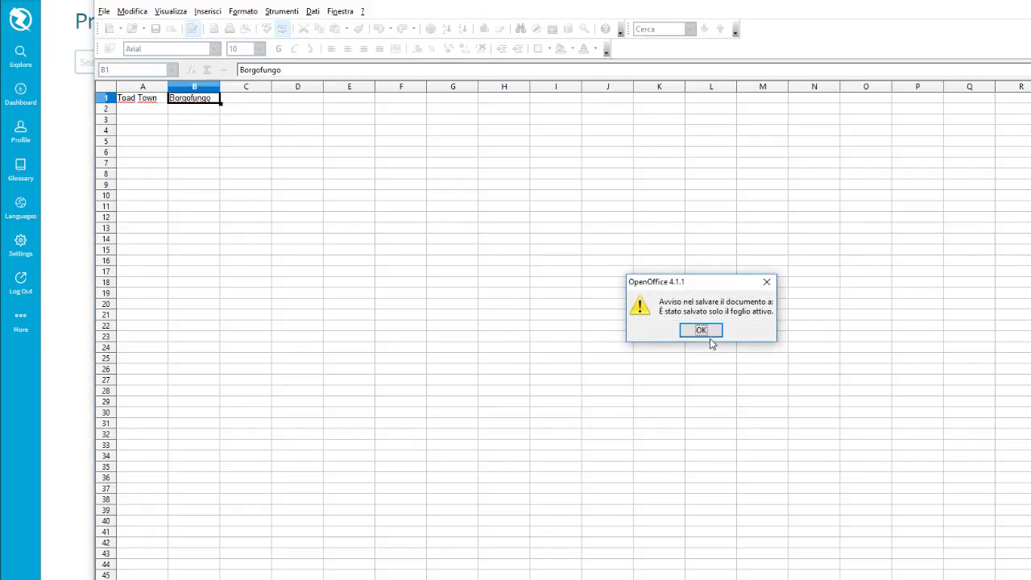
pyautogui.click(711, 328)
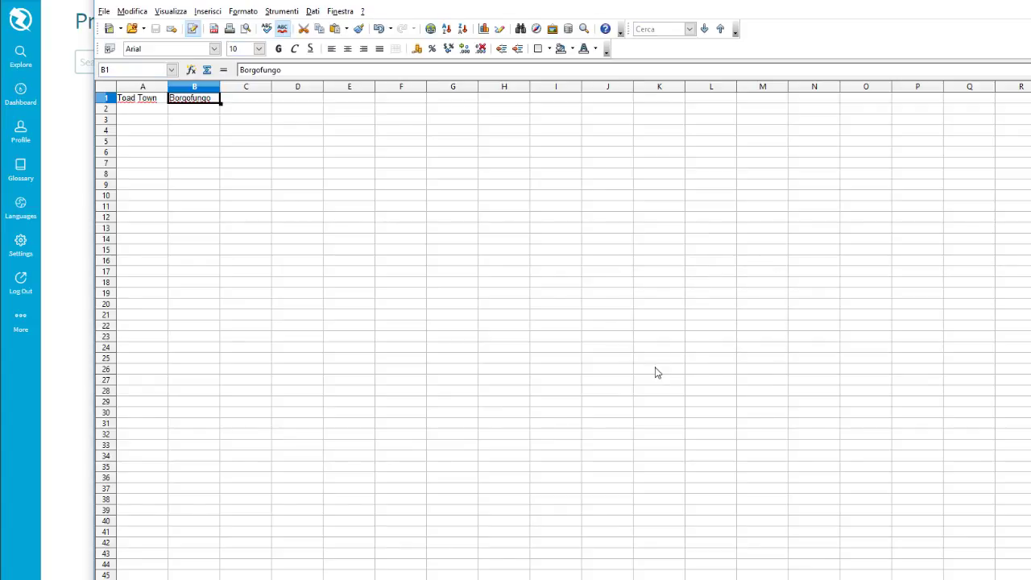
# Close the spreadsheet and try to import a.csv into the Paper Mario ITA project glossary in Zanata
pyautogui.moveTo(505, 5); pyautogui.dragTo(403, 37)
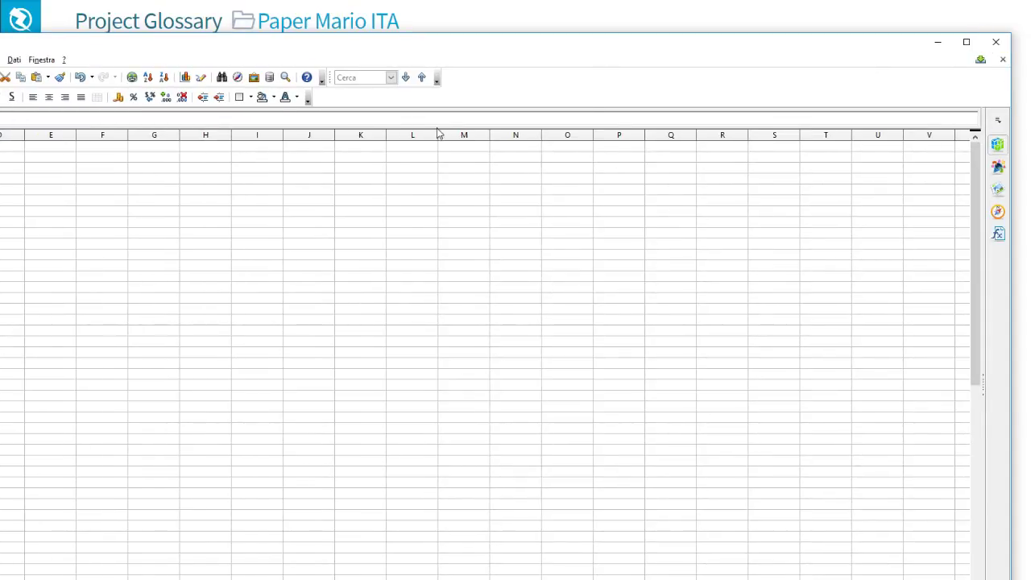
pyautogui.click(997, 42)
pyautogui.click(878, 64)
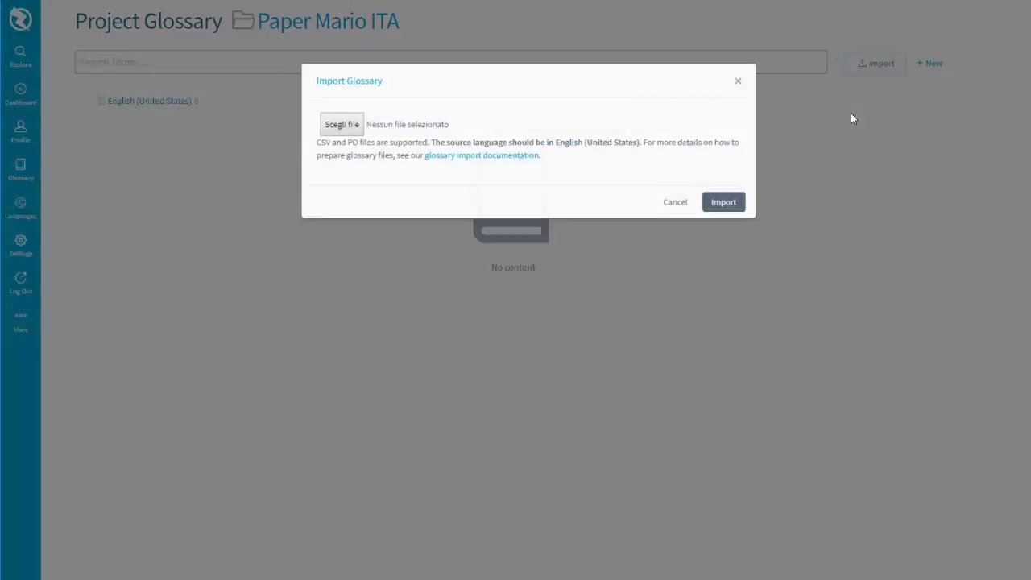
pyautogui.click(336, 127)
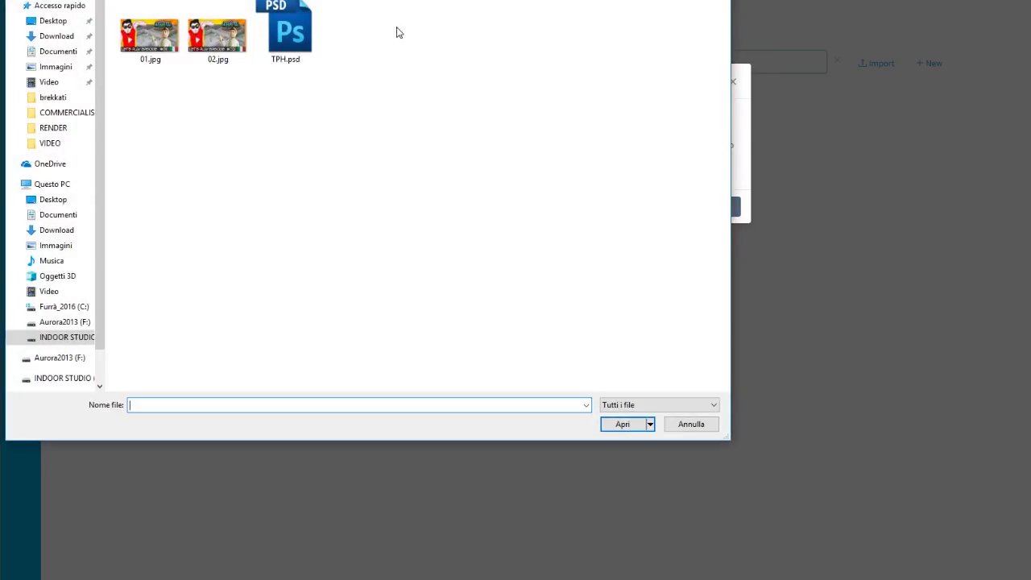
pyautogui.press('Escape')
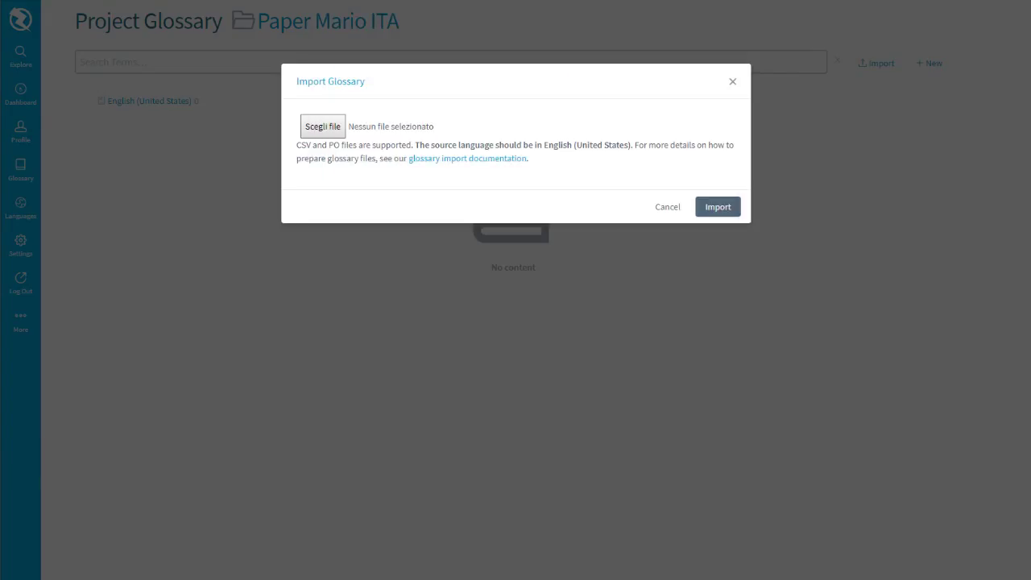
pyautogui.press('Return')
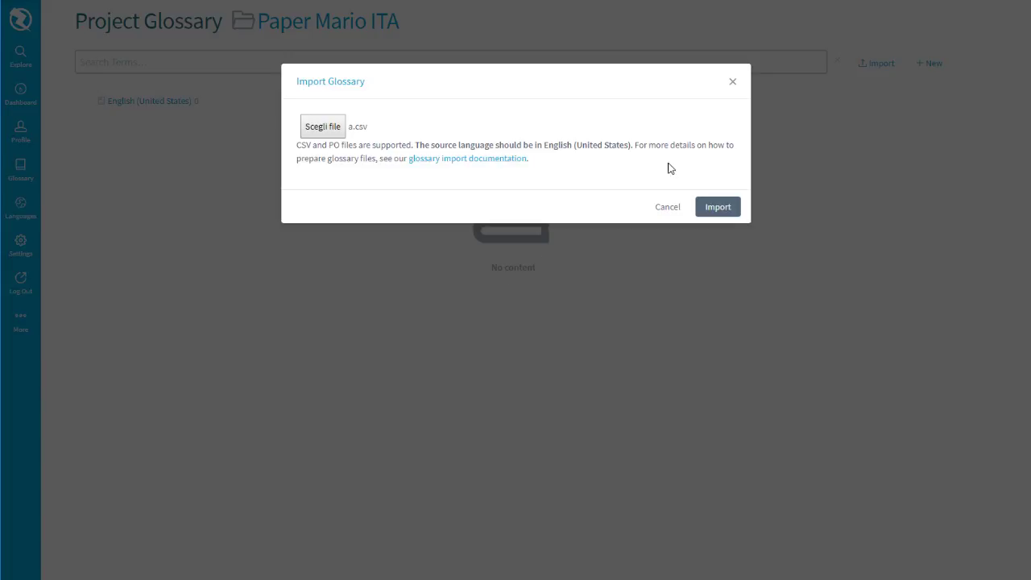
pyautogui.click(718, 208)
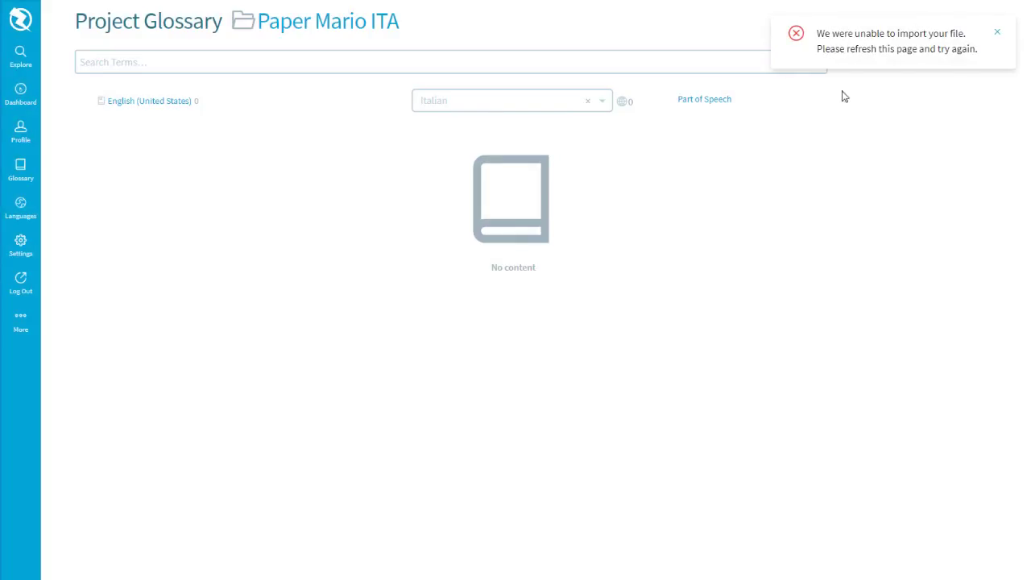
pyautogui.click(998, 32)
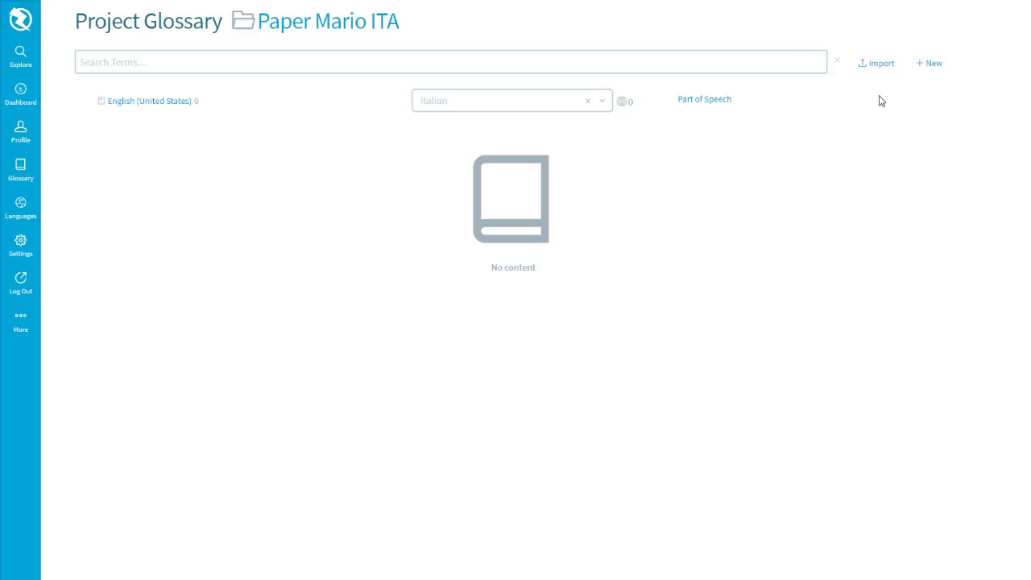
# Add the new term Toad Town to the project glossary with Noun as its part of speech
pyautogui.click(932, 65)
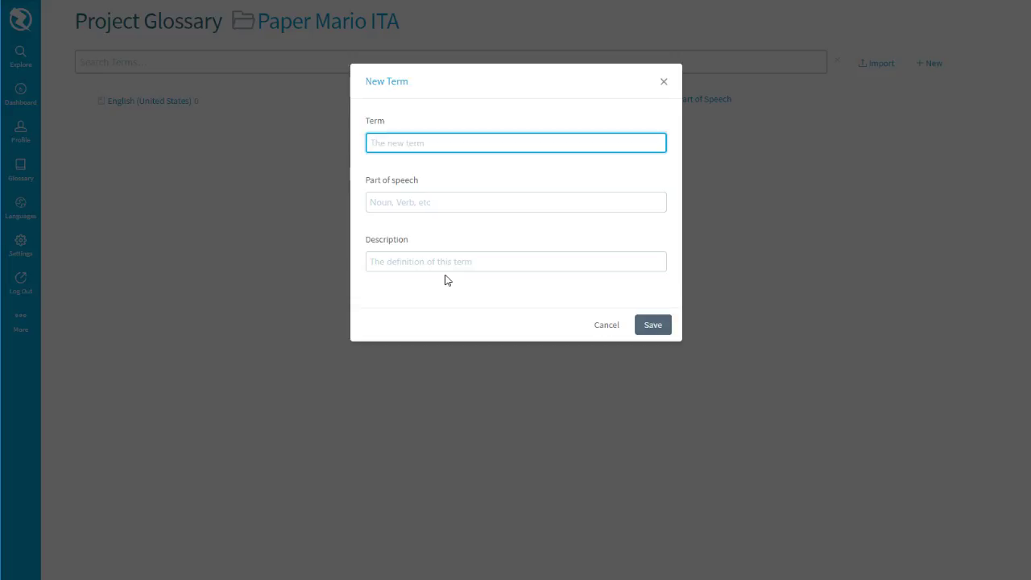
pyautogui.write('Toad Town')
pyautogui.press('Tab')
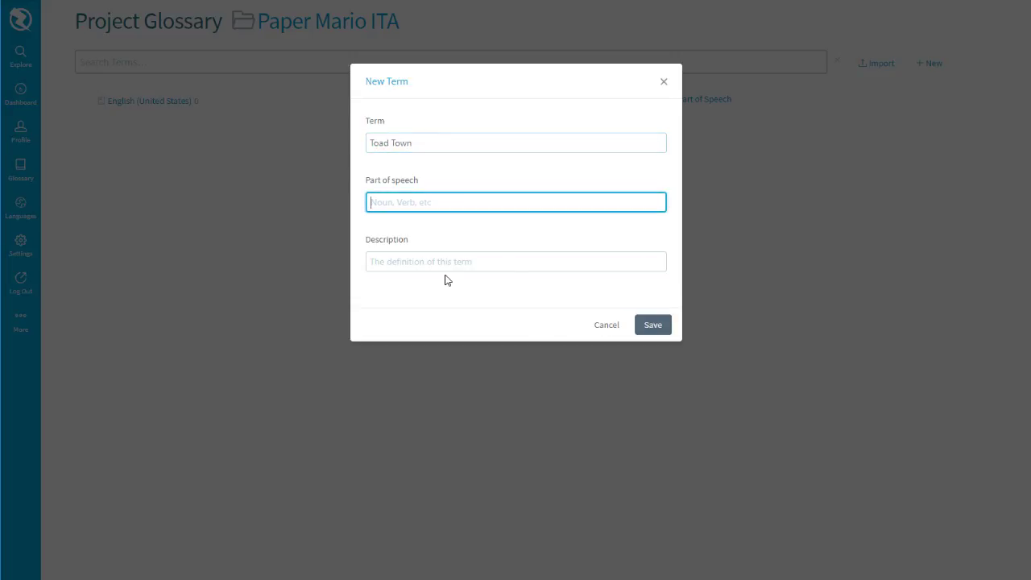
pyautogui.write('Noun')
pyautogui.press('Tab')
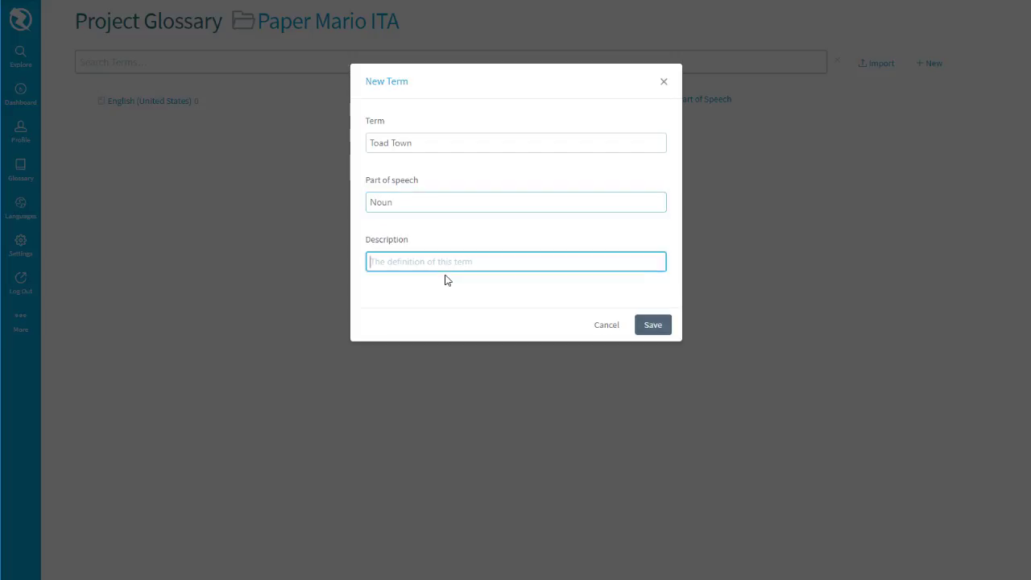
pyautogui.click(637, 324)
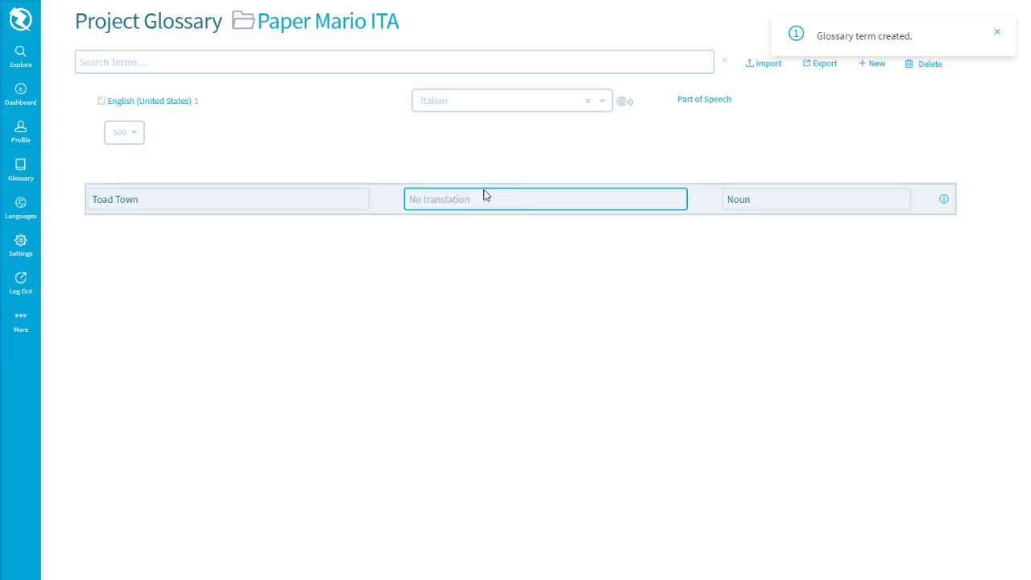
# Add the Italian translation Borgofungo to the Toad Town term in the project glossary
pyautogui.click(448, 201)
pyautogui.tripleClick(453, 203)
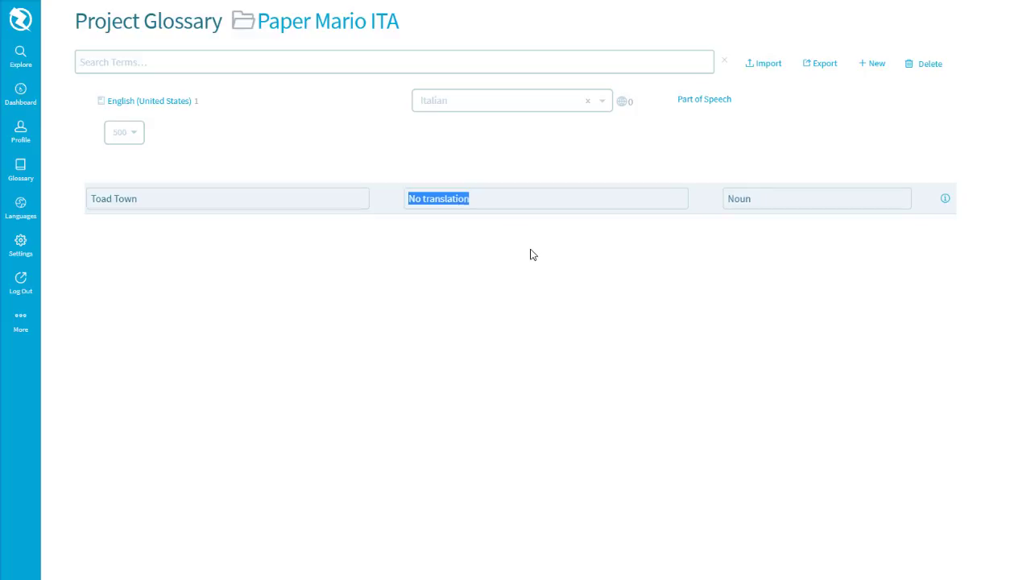
pyautogui.click(944, 200)
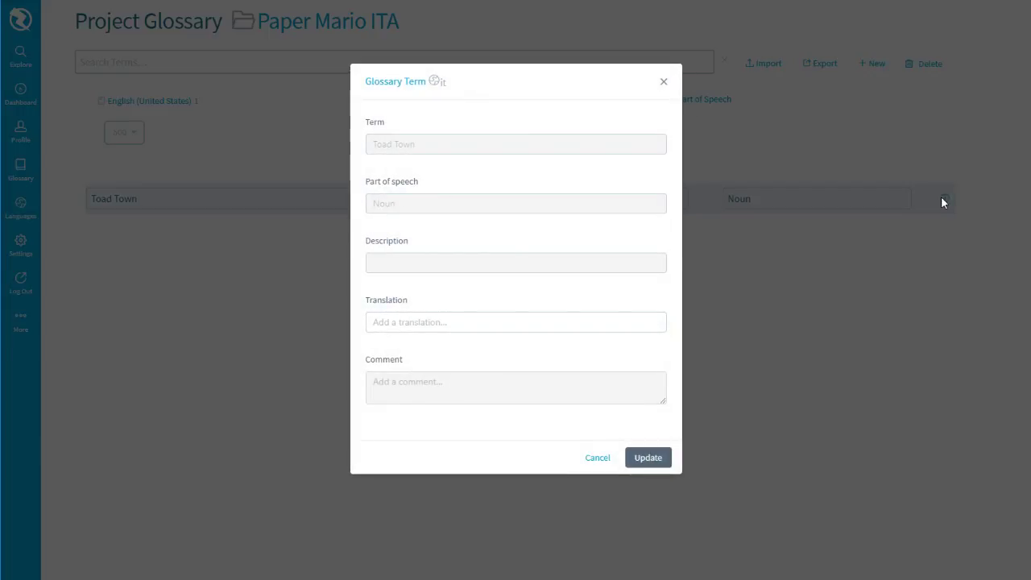
pyautogui.click(402, 264)
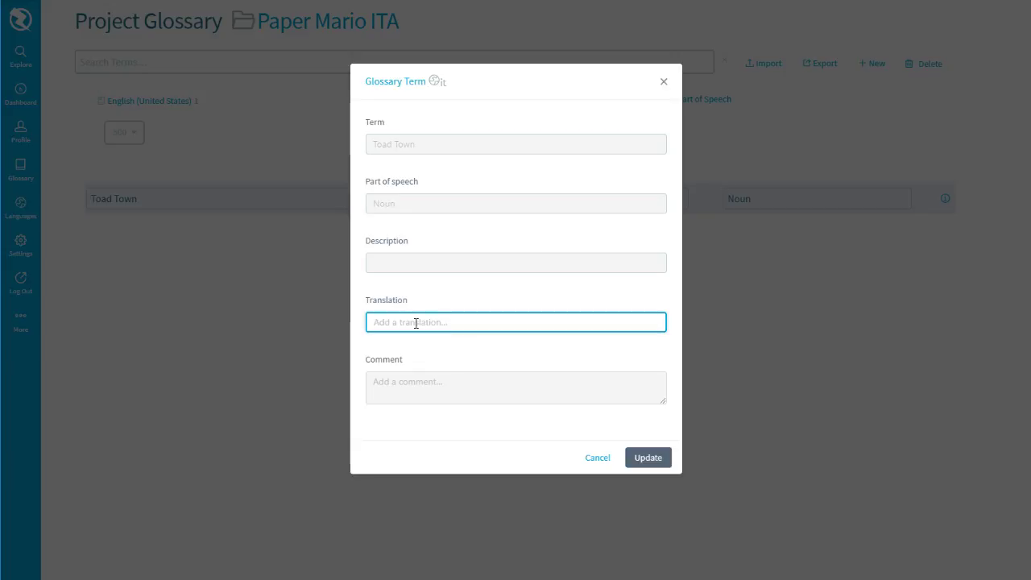
pyautogui.write('Borgofungo')
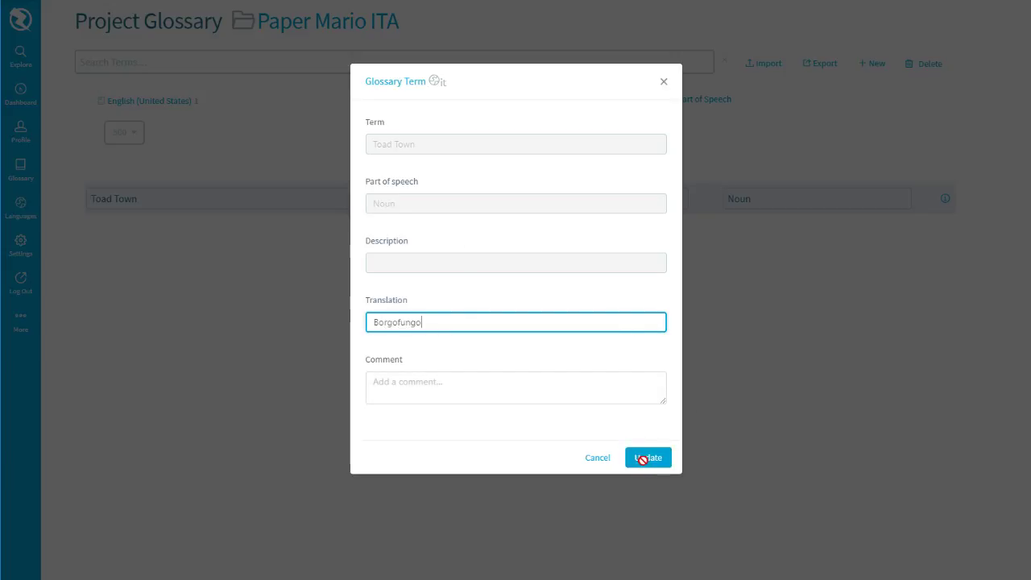
pyautogui.click(484, 379)
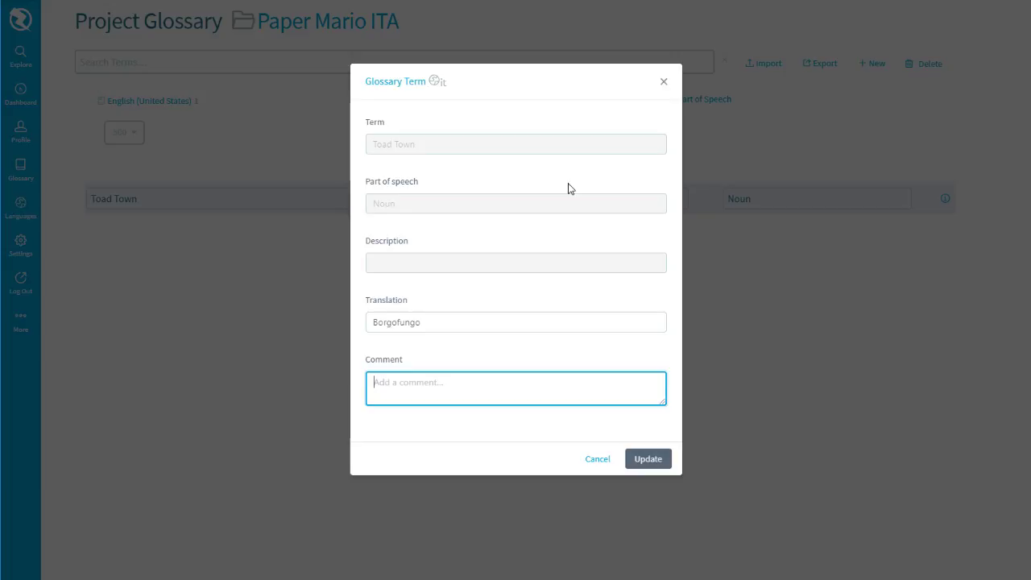
pyautogui.click(664, 81)
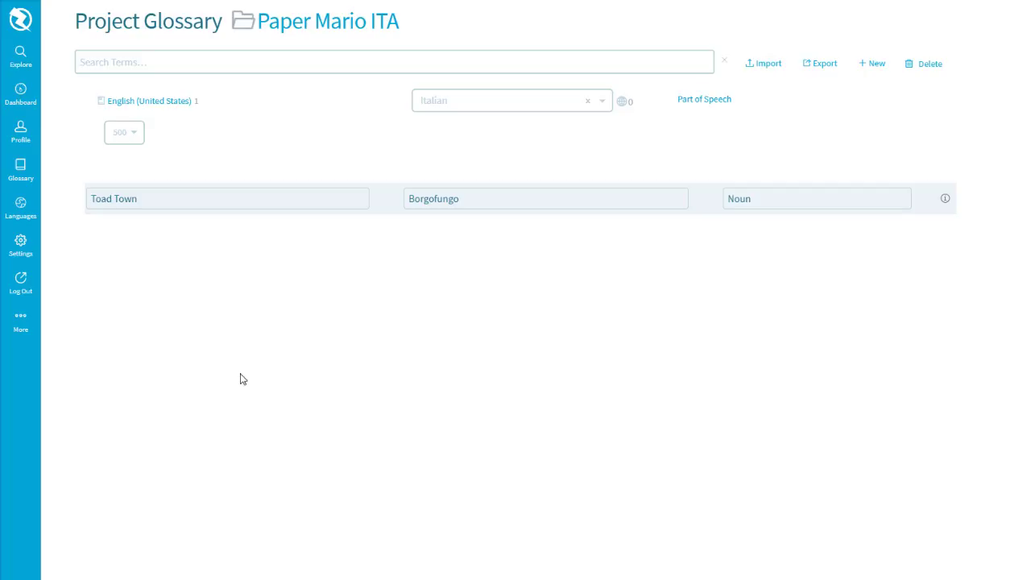
# Go back to the Paper Mario ITA project, view its version 00 and open the project's list of people
pyautogui.click(427, 58)
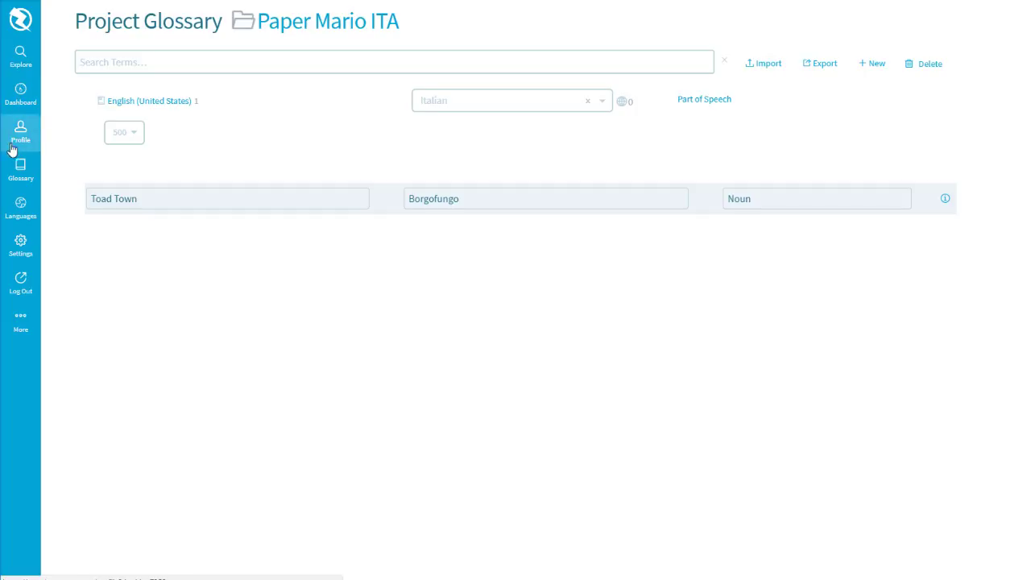
pyautogui.click(22, 99)
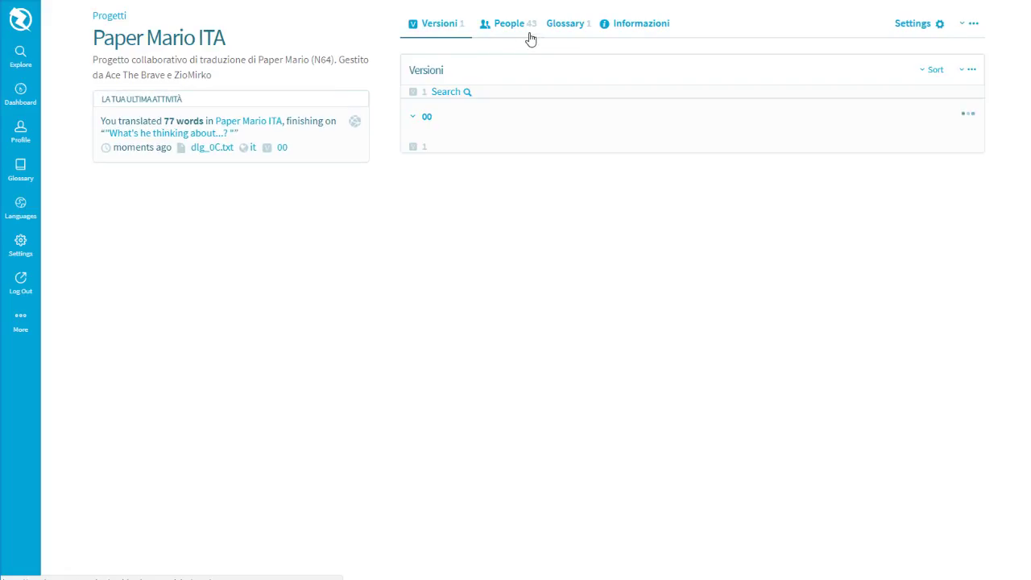
pyautogui.click(427, 120)
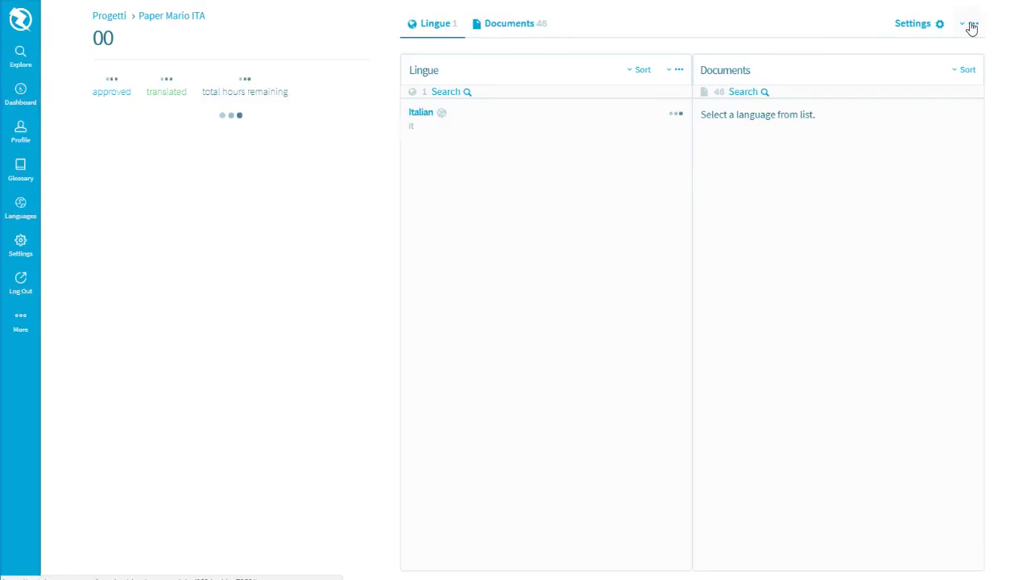
pyautogui.click(973, 25)
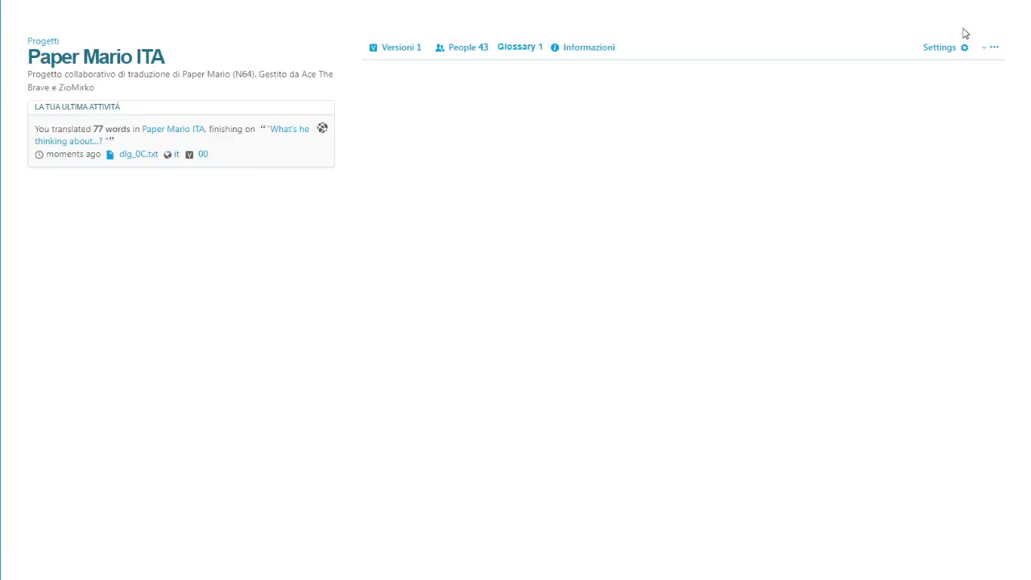
pyautogui.click(454, 50)
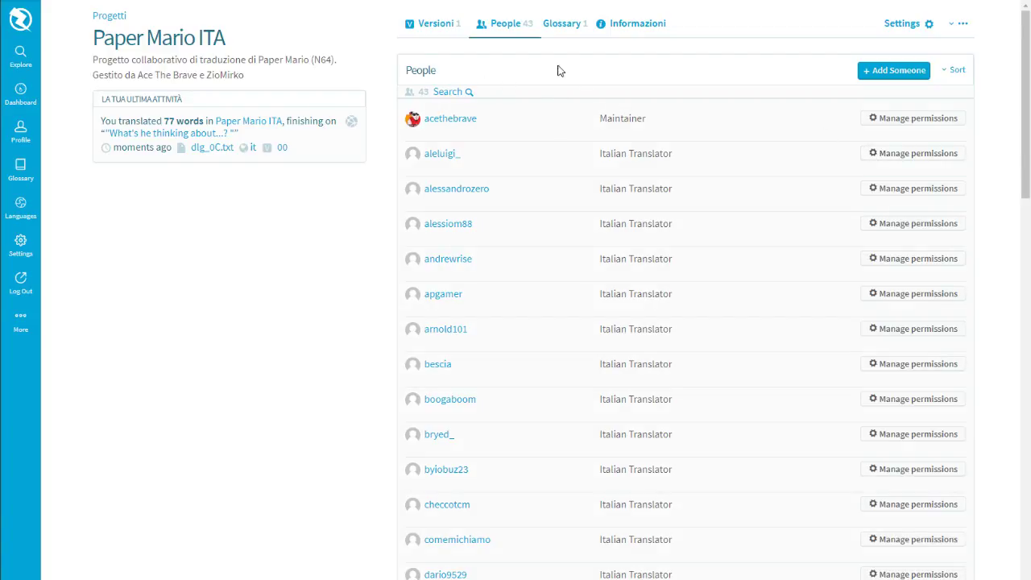
# Return to the project's versions, open version 00 and check the #translation channel in Discord
pyautogui.click(442, 29)
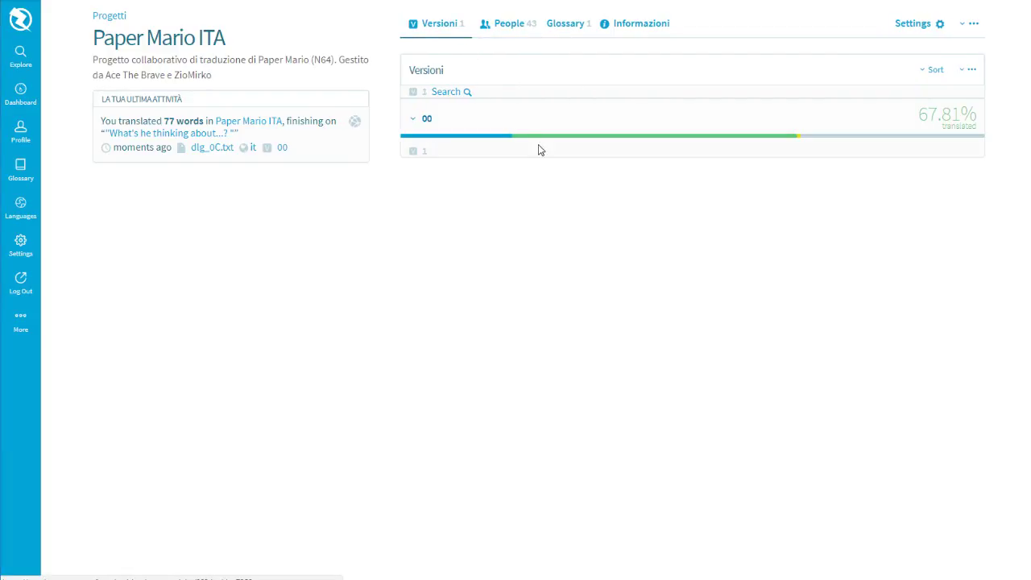
pyautogui.click(428, 121)
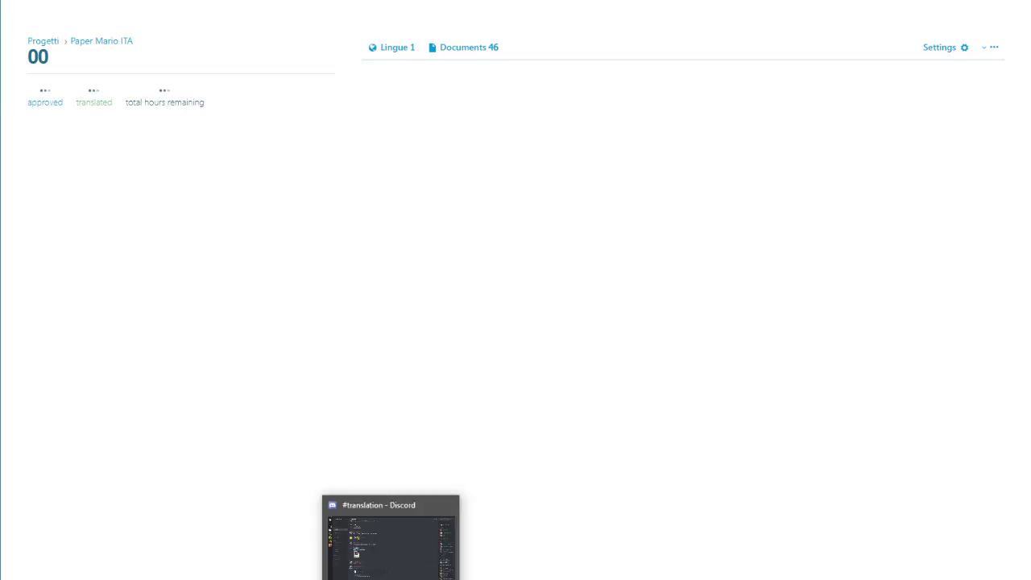
pyautogui.click(391, 579)
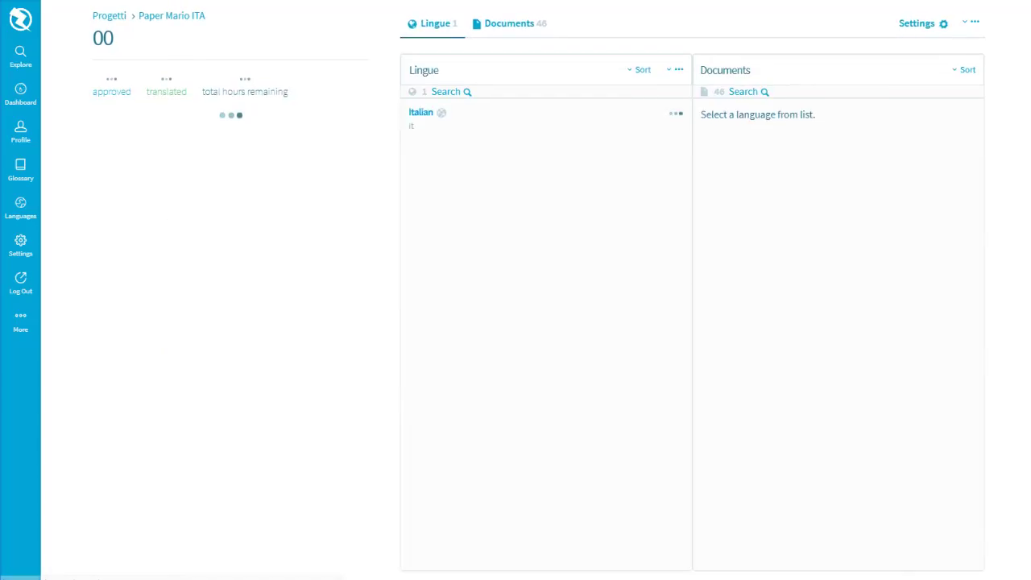
pyautogui.hotkey('alt', 'Tab')
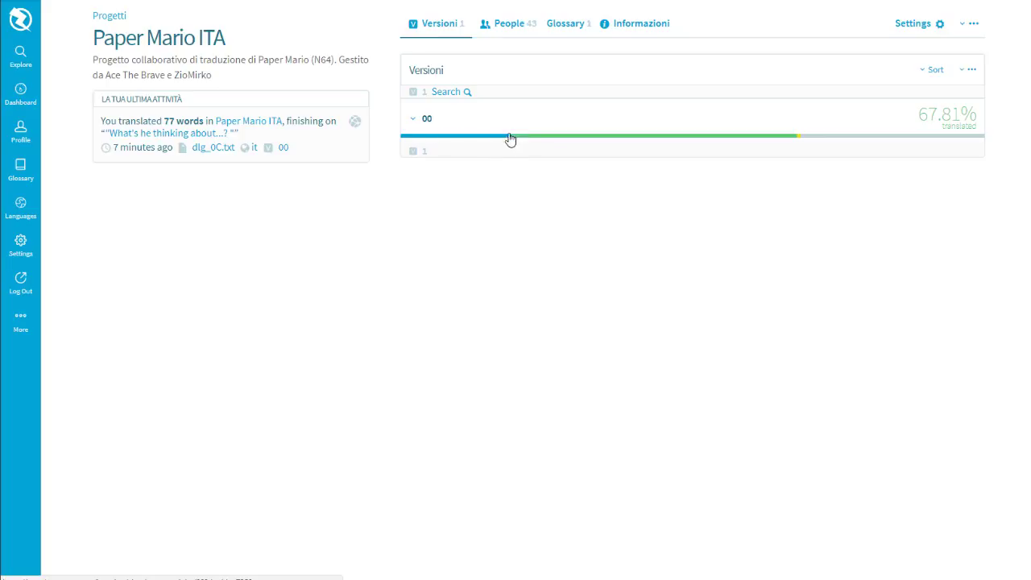
# Examine version 00's progress bar in Zanata, and view the Italian translation's progress and documents
pyautogui.moveTo(513, 141)
pyautogui.moveTo(451, 138)
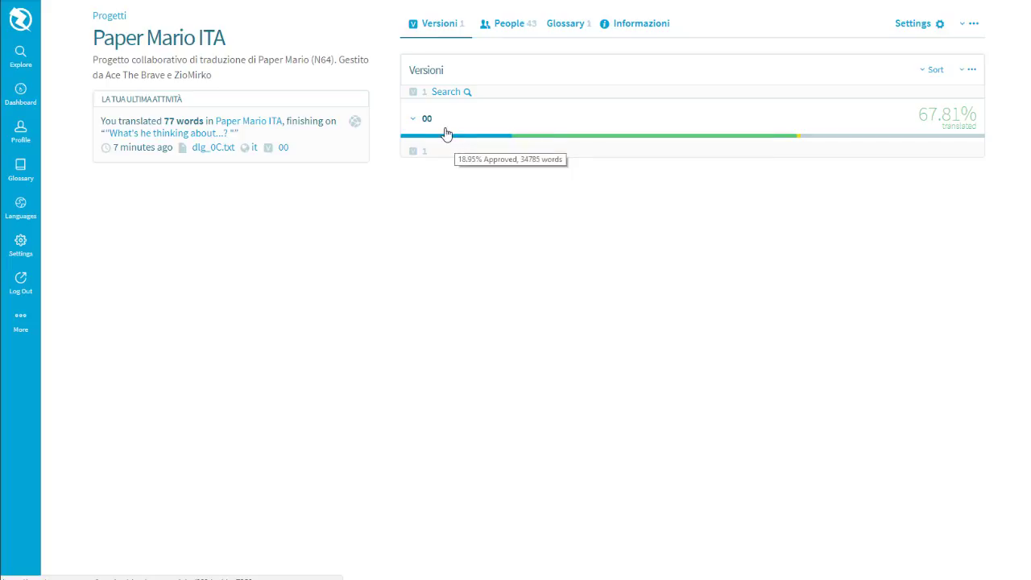
pyautogui.click(427, 121)
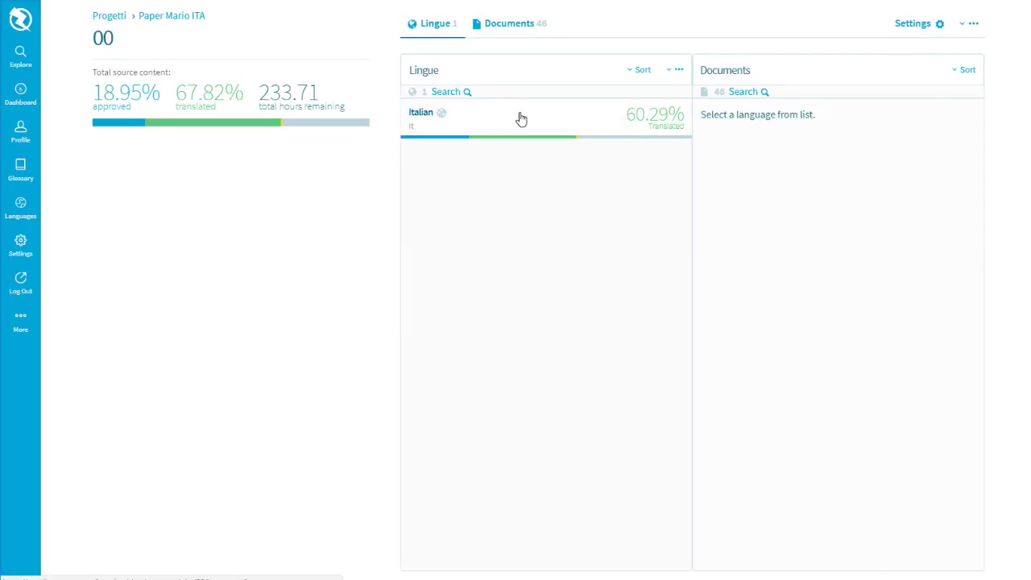
pyautogui.click(521, 119)
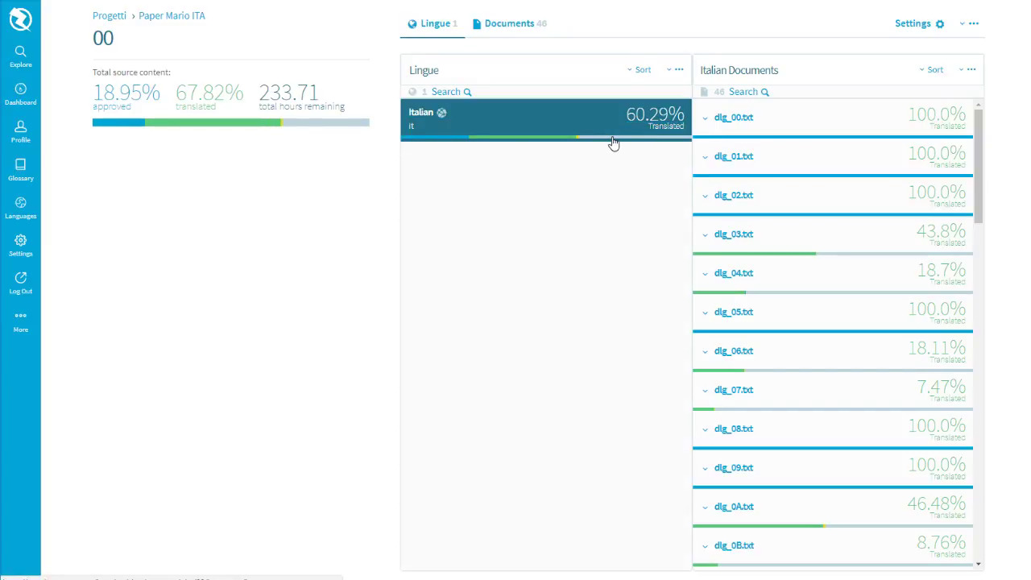
pyautogui.moveTo(614, 142)
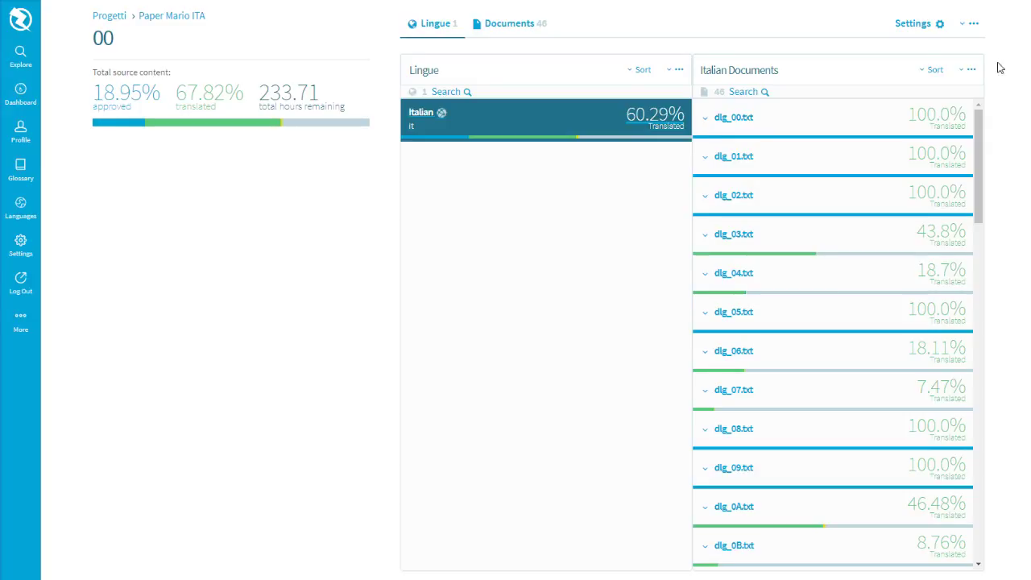
# Open dlg_00.txt in the translation editor and go to the full document list, sorted by most recently translated
pyautogui.click(715, 120)
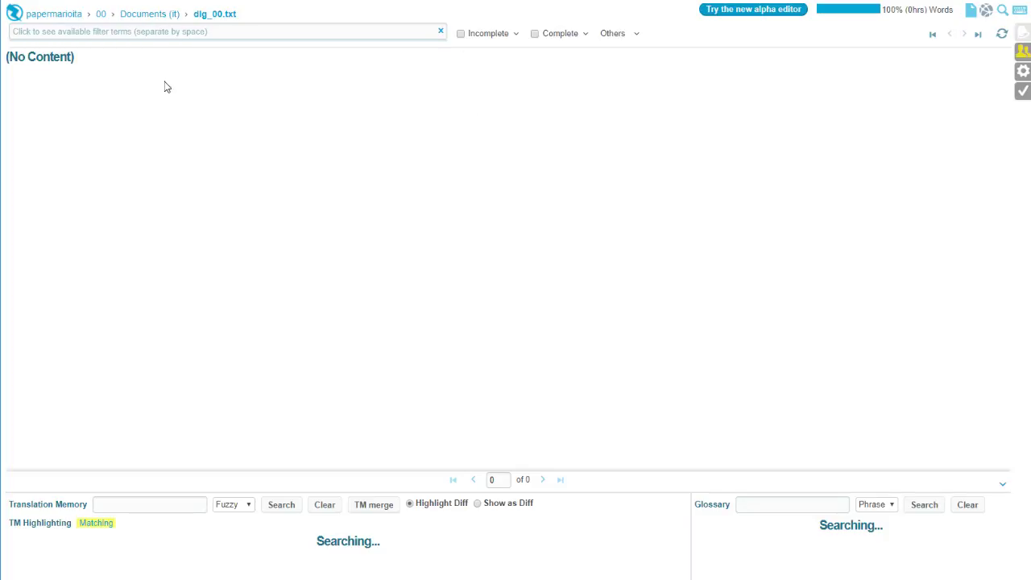
pyautogui.click(153, 15)
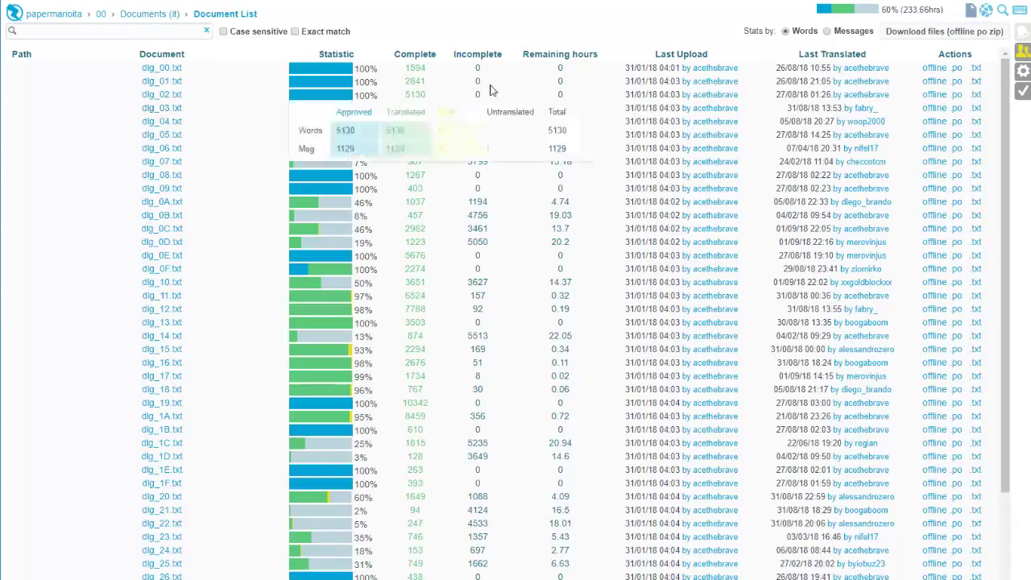
pyautogui.click(850, 61)
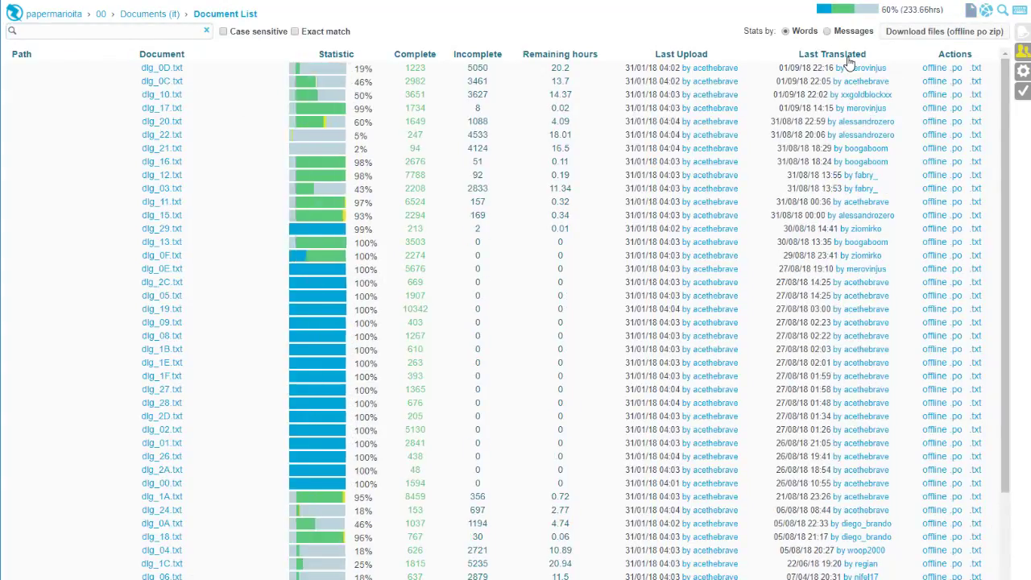
# Open dlg_0C.txt in the translation editor and return to the Italian document list
pyautogui.click(167, 82)
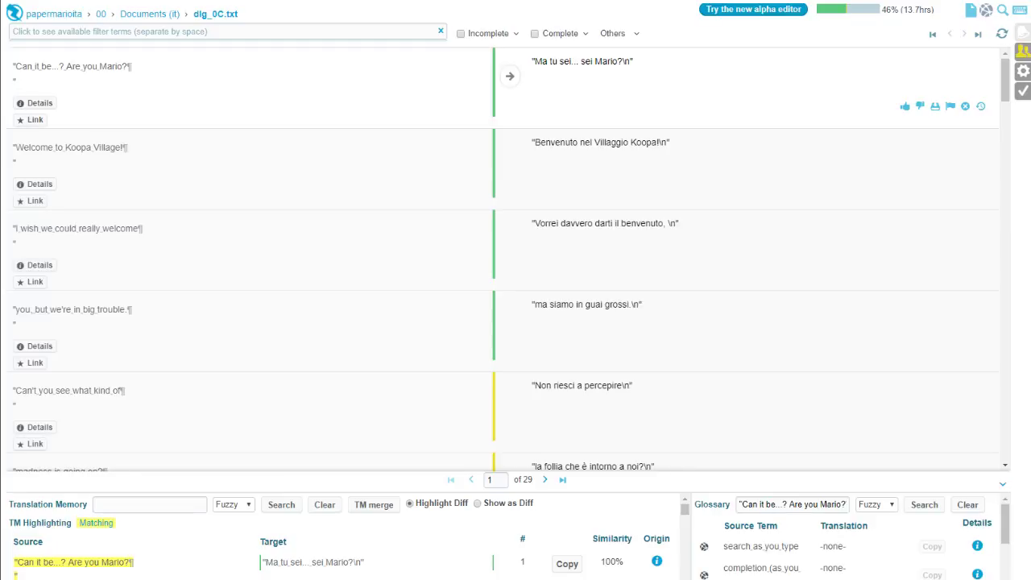
pyautogui.click(711, 11)
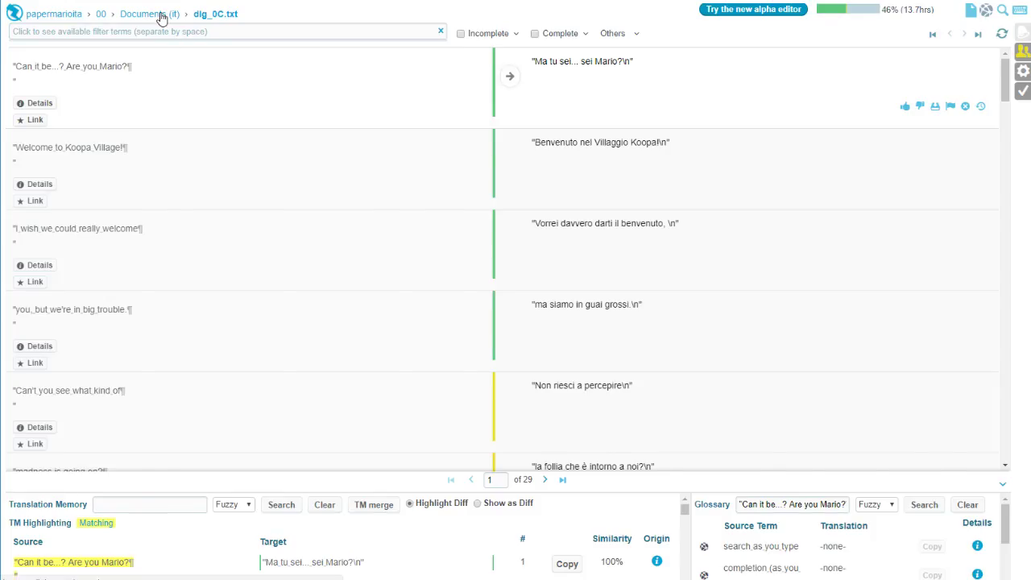
pyautogui.click(160, 15)
# Sort the document list by Statistic, most complete first, and review every document's progress
pyautogui.click(336, 54)
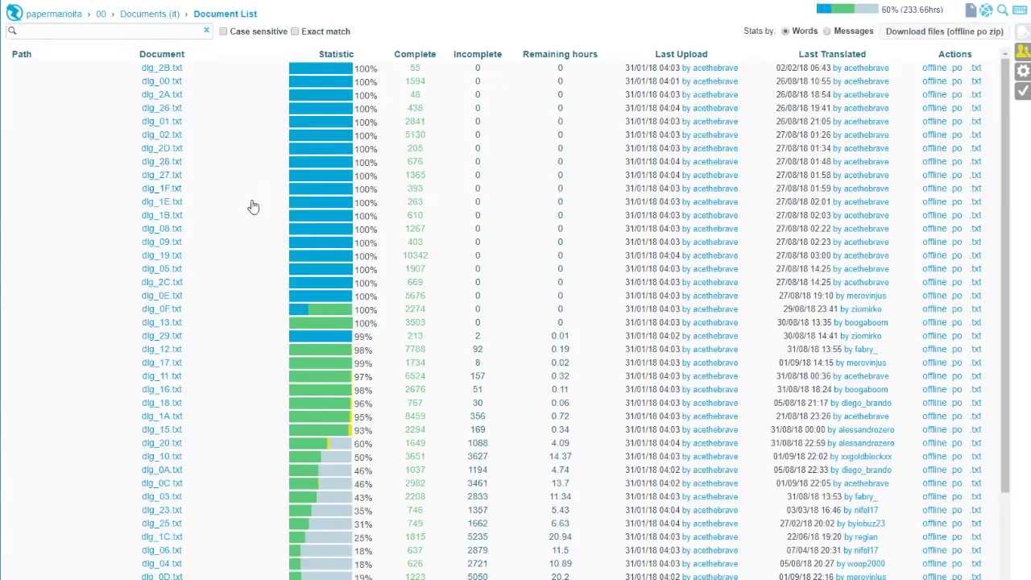
pyautogui.scroll(-3, 250, 211)
pyautogui.scroll(3, 274, 266)
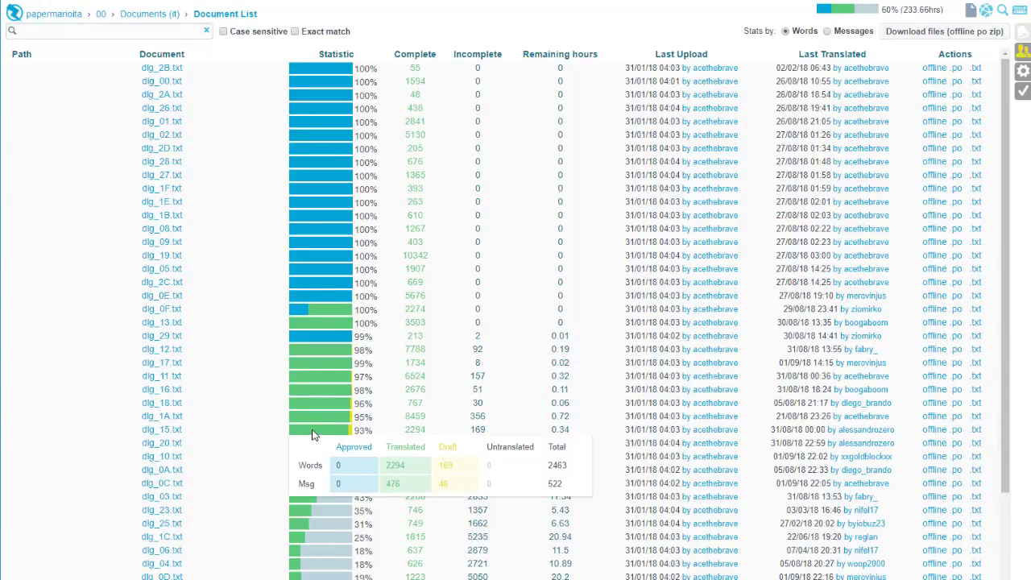
pyautogui.scroll(-3, 330, 387)
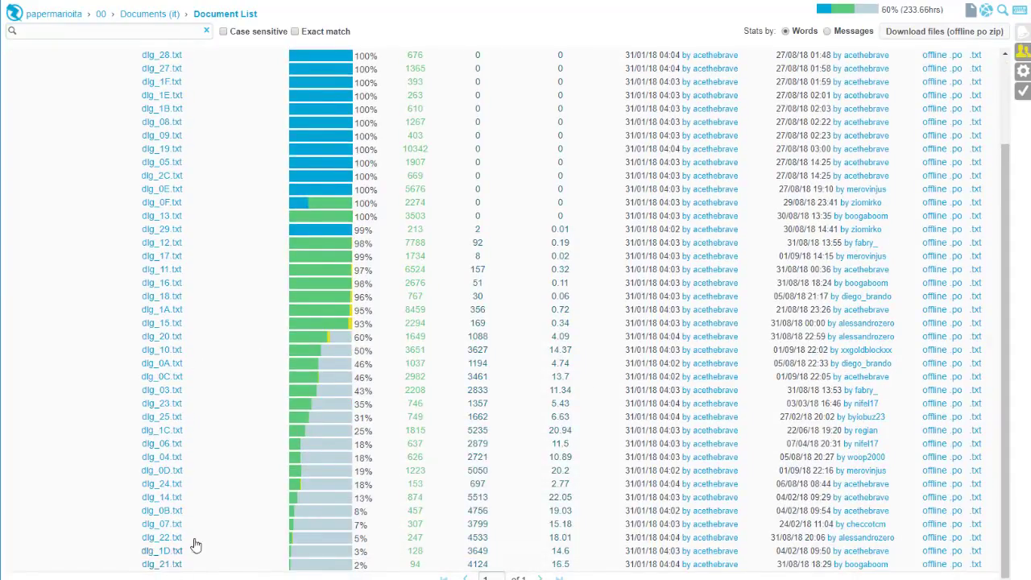
pyautogui.scroll(3, 528, 109)
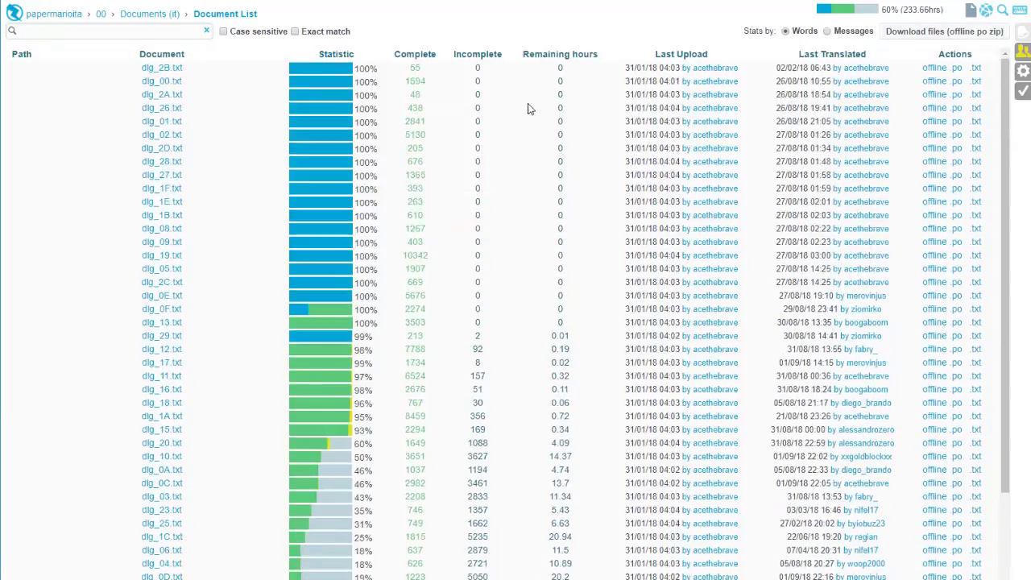
# Sort the documents by Incomplete with the highest count first, and re-sort them by Last Translated with the newest first
pyautogui.click(477, 55)
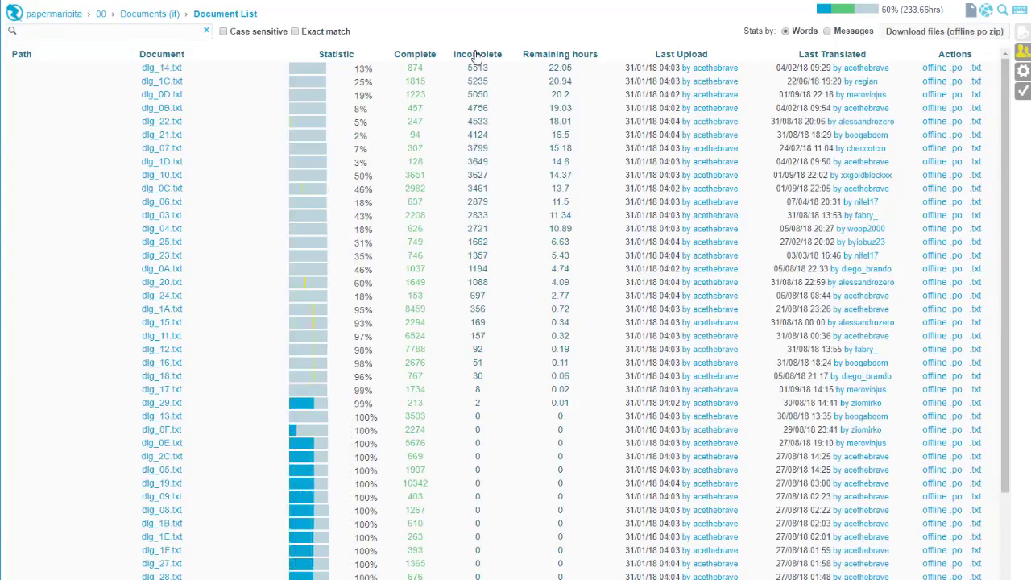
pyautogui.click(846, 53)
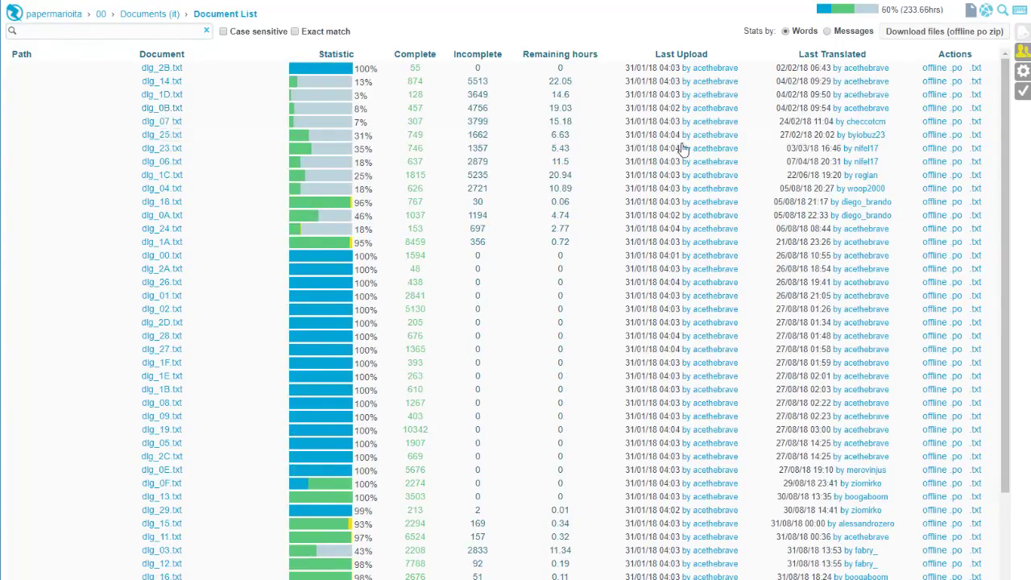
pyautogui.click(829, 54)
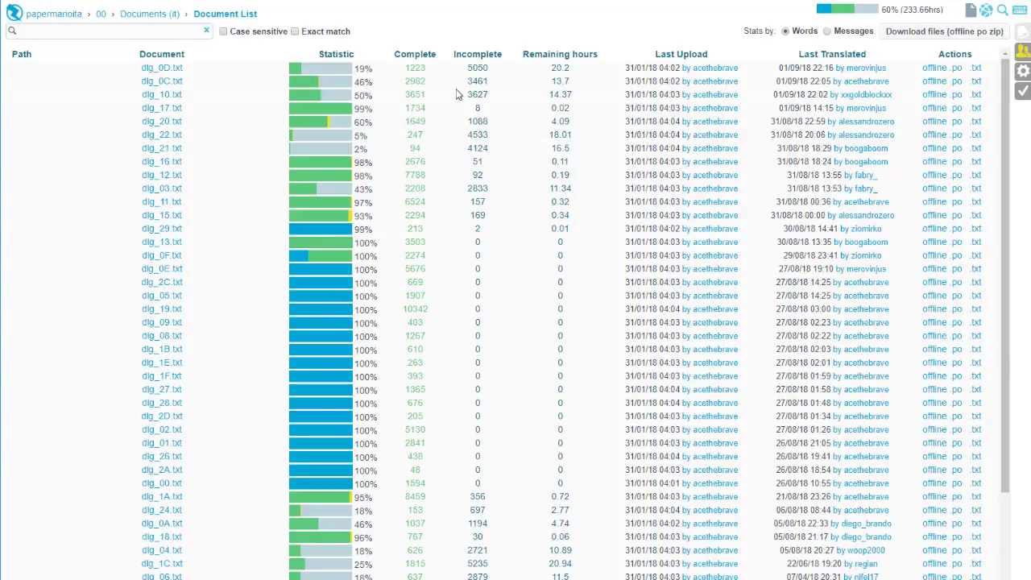
# Sort the documents by Incomplete, highest first, and examine the incomplete word counts and remaining hours of the leading entries
pyautogui.click(485, 56)
pyautogui.click(482, 58)
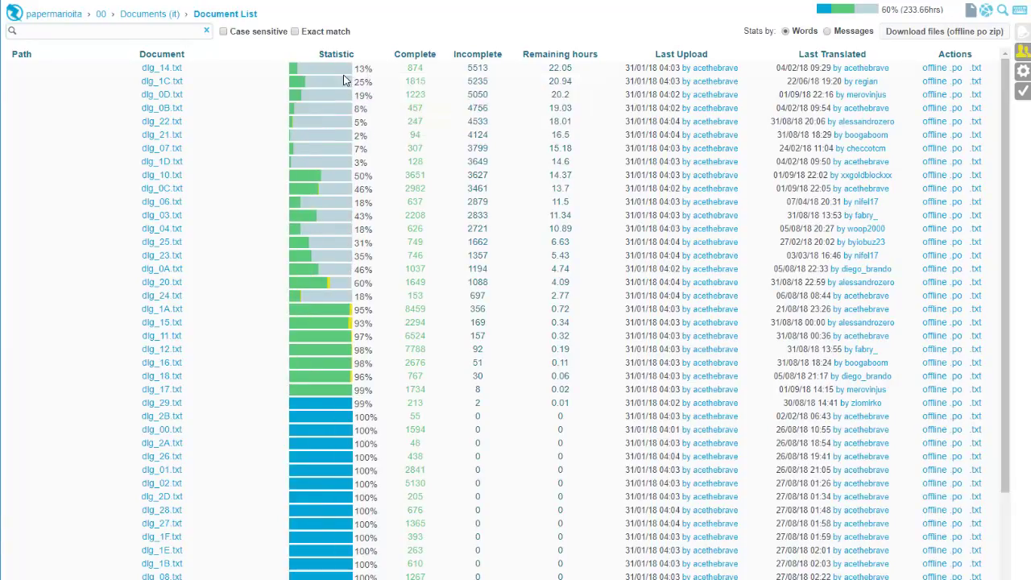
pyautogui.moveTo(491, 68); pyautogui.dragTo(462, 69)
pyautogui.moveTo(548, 75); pyautogui.dragTo(578, 85)
pyautogui.click(579, 85)
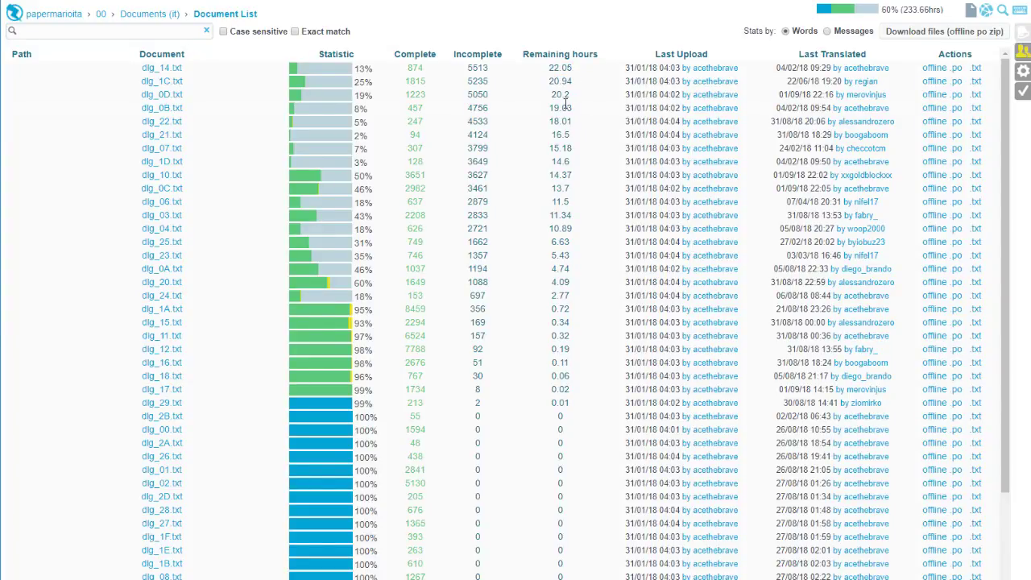
# Sort the document list by Last Translated, newest first
pyautogui.click(818, 59)
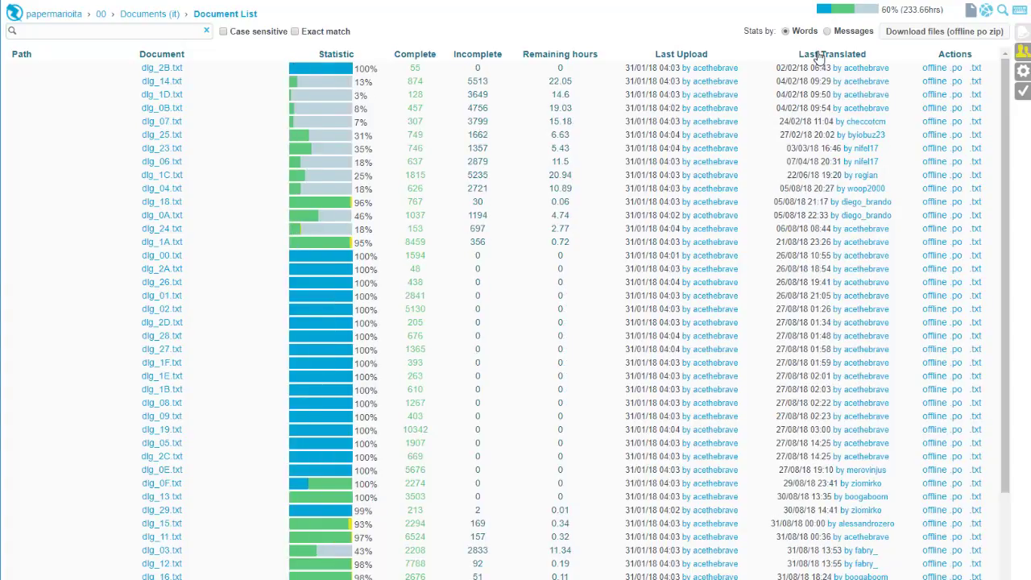
pyautogui.click(818, 58)
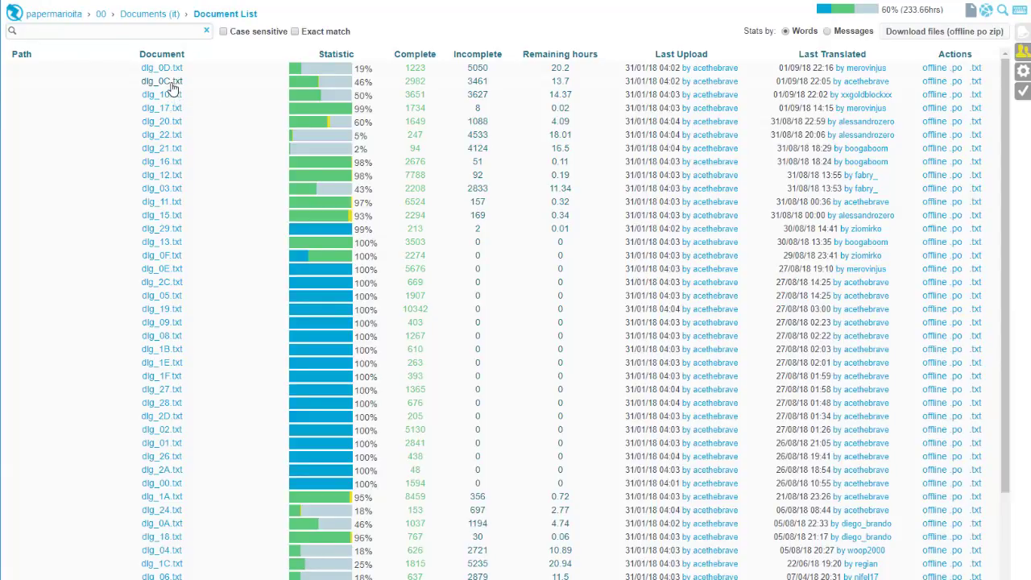
# Open dlg_0C.txt in the new alpha editor and show only its untranslated strings
pyautogui.click(169, 83)
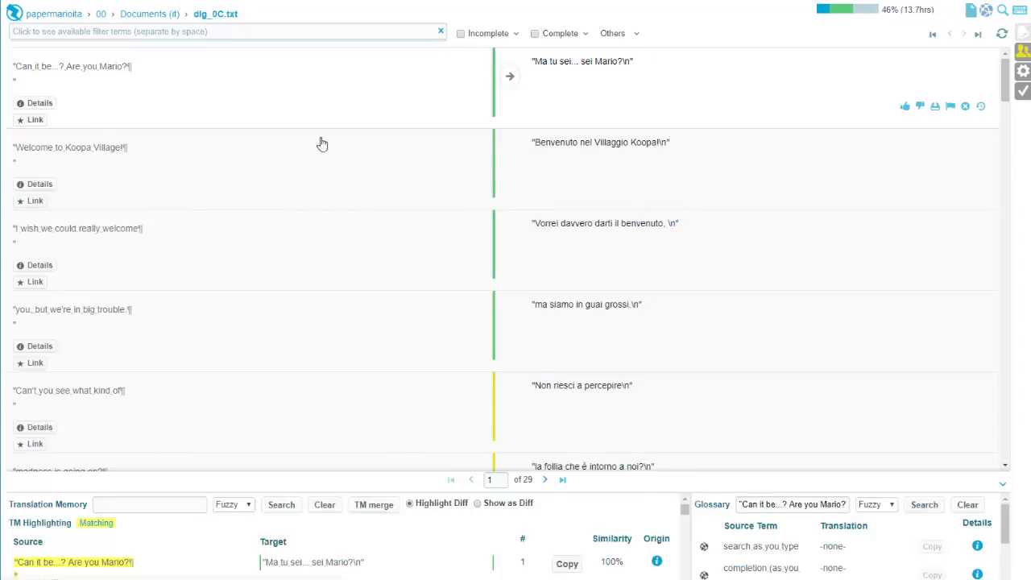
pyautogui.click(745, 8)
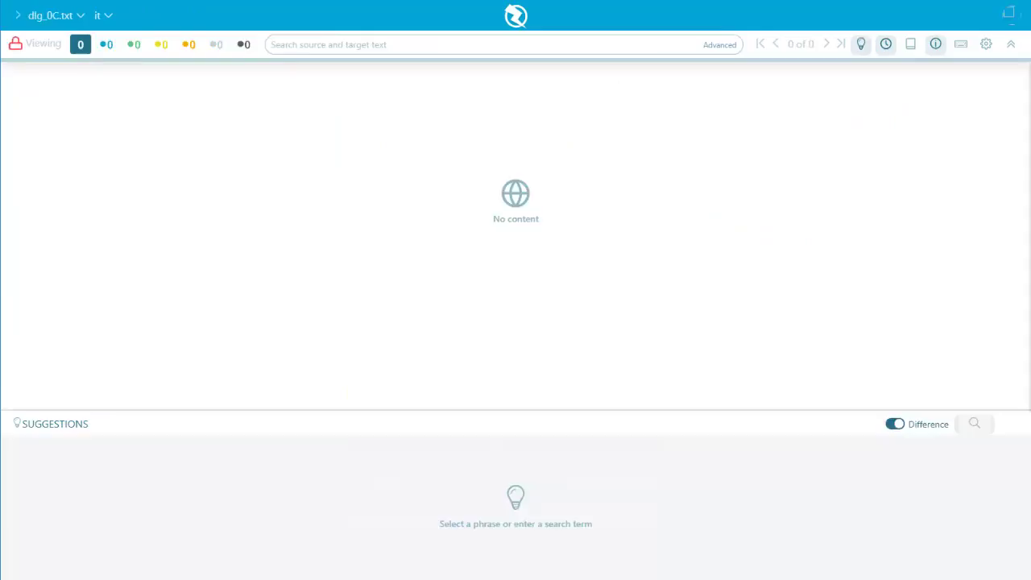
pyautogui.click(262, 48)
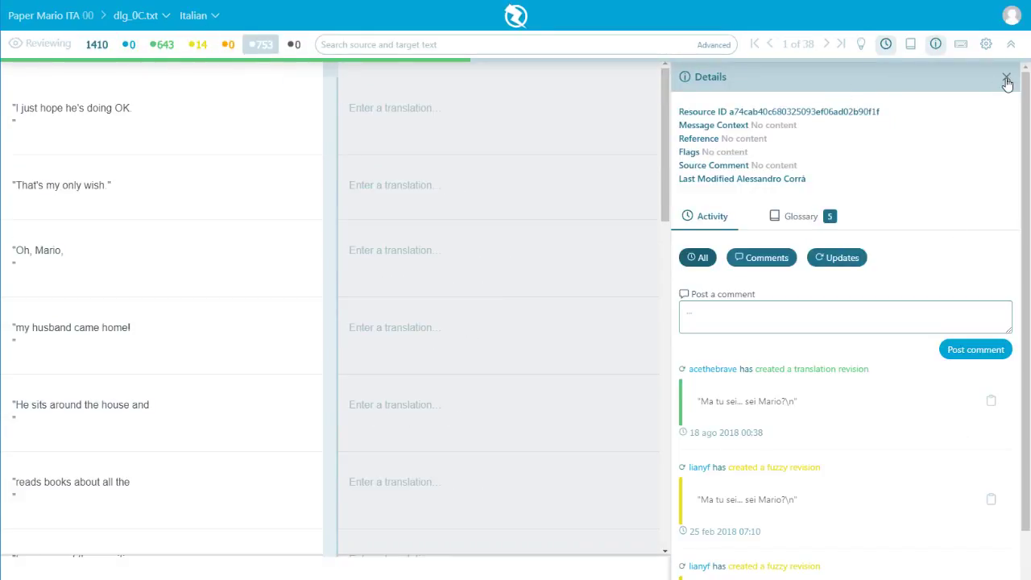
# Review the revision history in the Details panel and close the panel
pyautogui.scroll(-1, 798, 378)
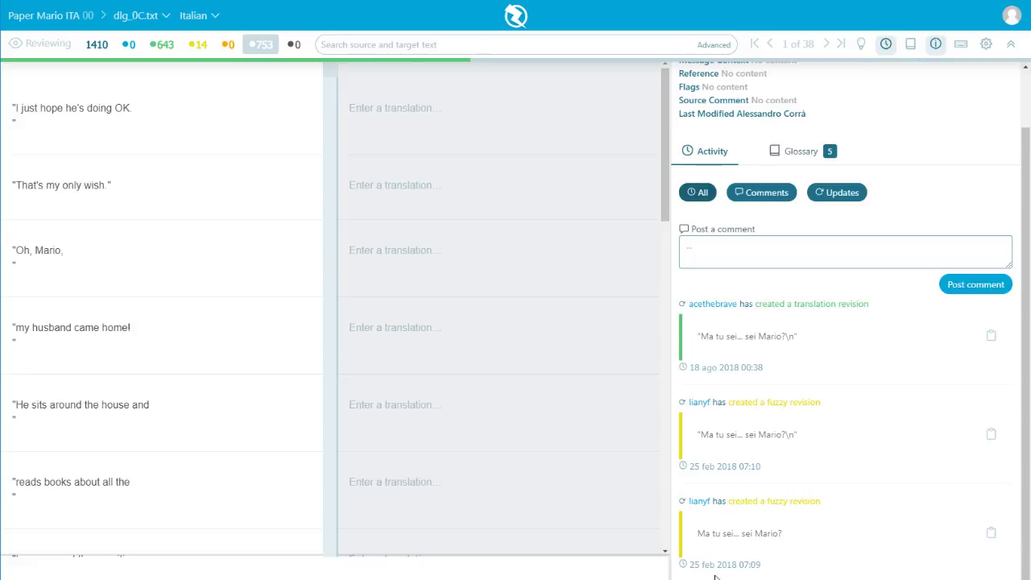
pyautogui.scroll(2, 809, 201)
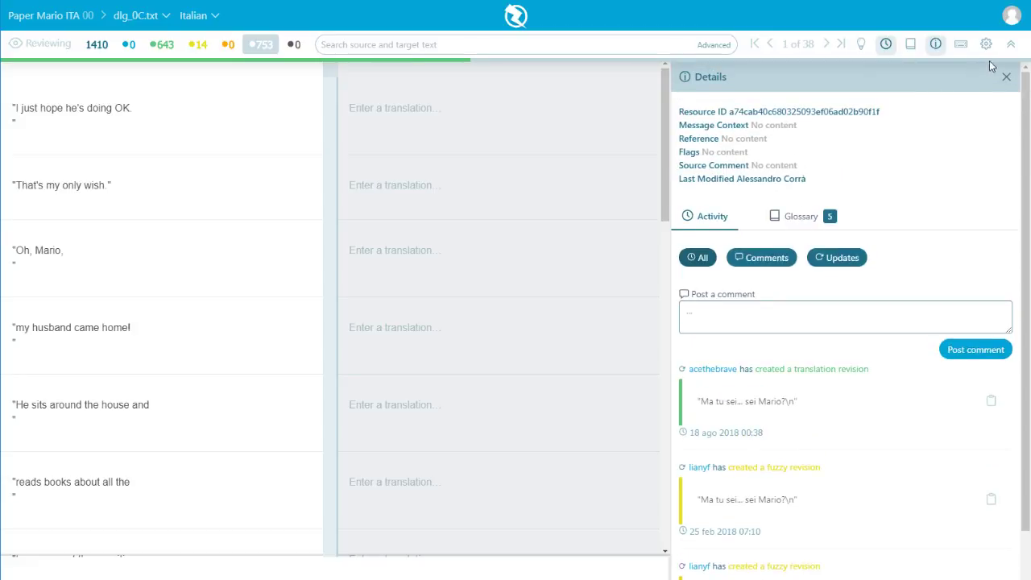
pyautogui.click(1005, 78)
# Translate "I just hope he's doing OK." as "Spero solo che stia bene.\n" and save it as translated
pyautogui.click(613, 106)
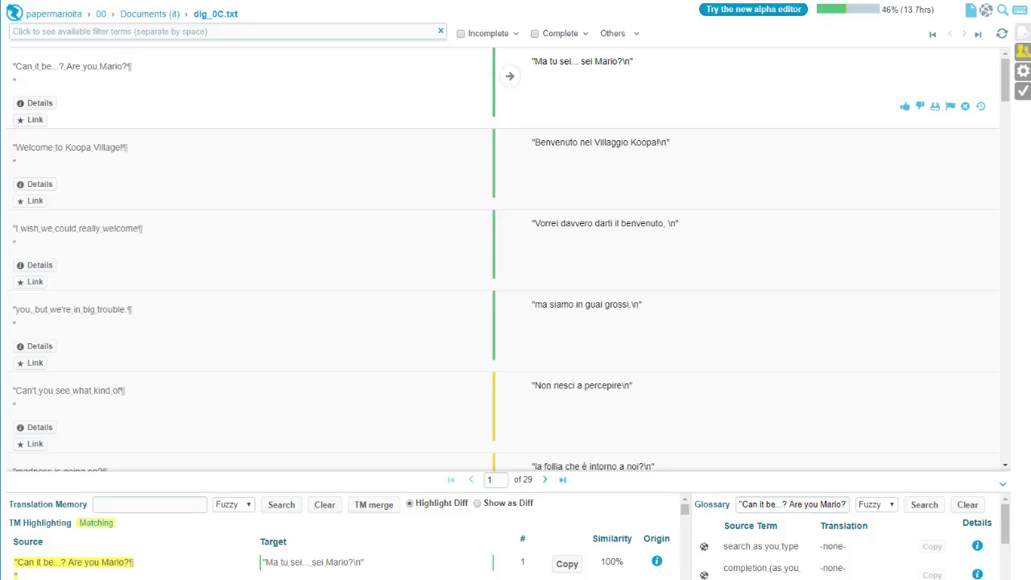
pyautogui.click(150, 14)
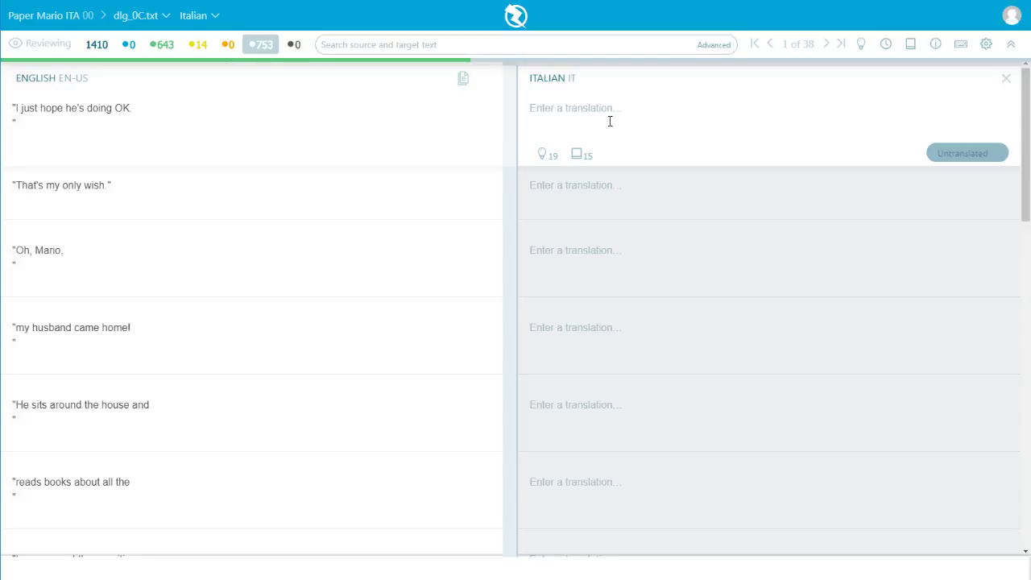
pyautogui.write('"A')
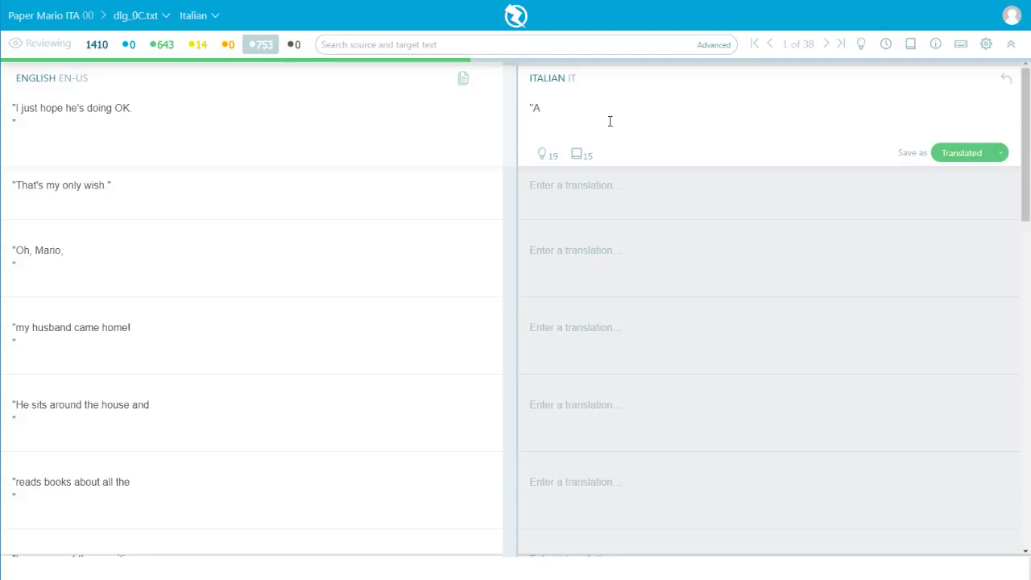
pyautogui.press('BackSpace')
pyautogui.write('Spero')
pyautogui.write('solo che stia bene.\\n"')
pyautogui.press('Return')
# Translate "That's my only wish." as "È il mio unico desiderio", and copy the source "Oh, Mario," as its translation, saving both
pyautogui.write('"')
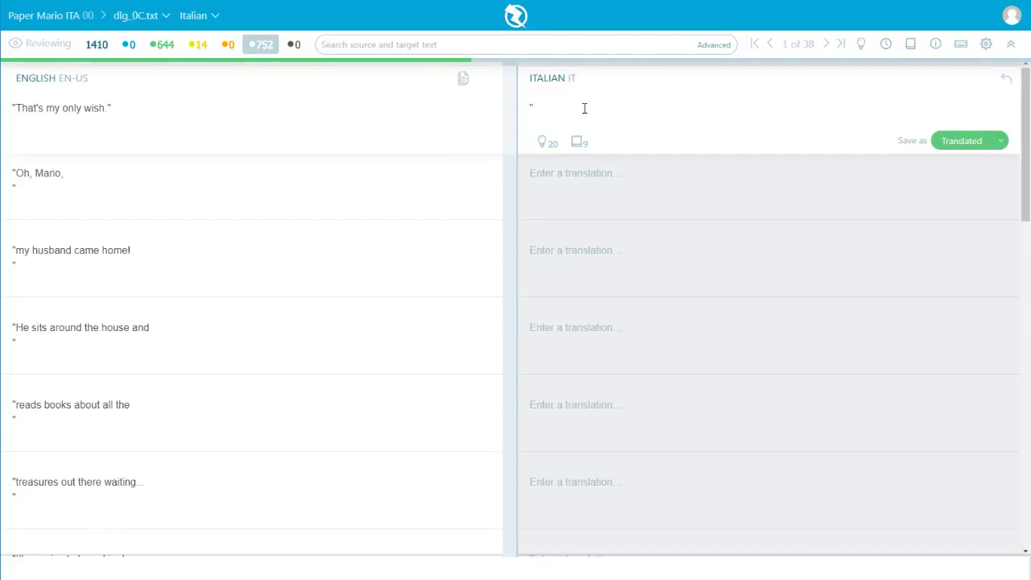
pyautogui.write('È il mio unico desiderio "')
pyautogui.hotkey('ctrl', 'Return')
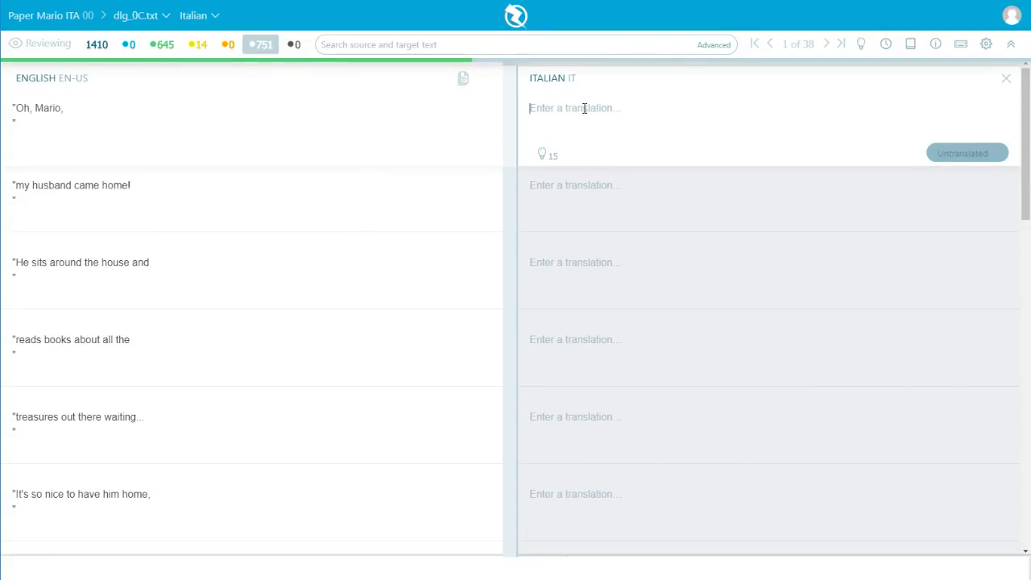
pyautogui.hotkey('ctrl', 'shift', 'c')
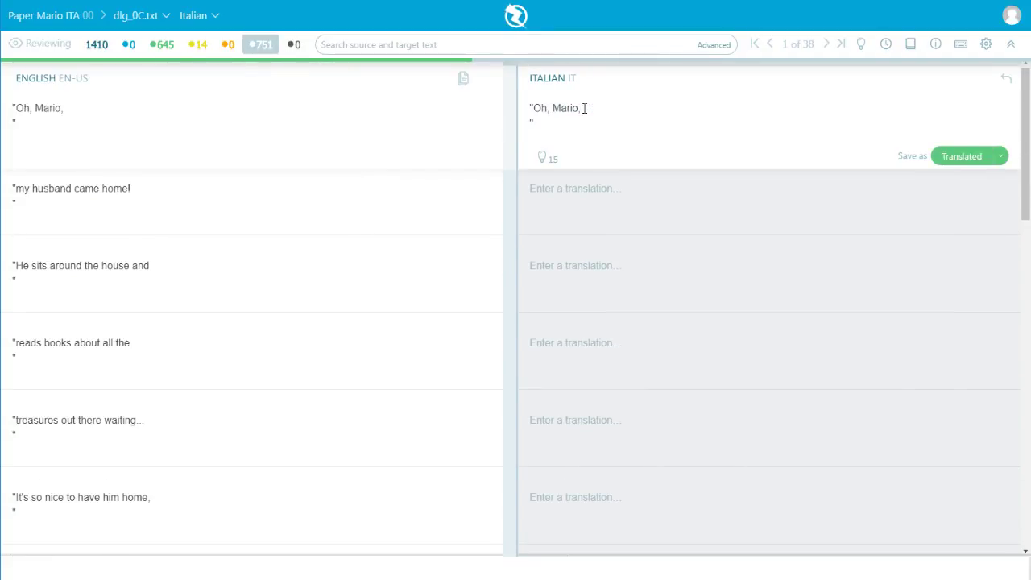
pyautogui.hotkey('ctrl', 'Return')
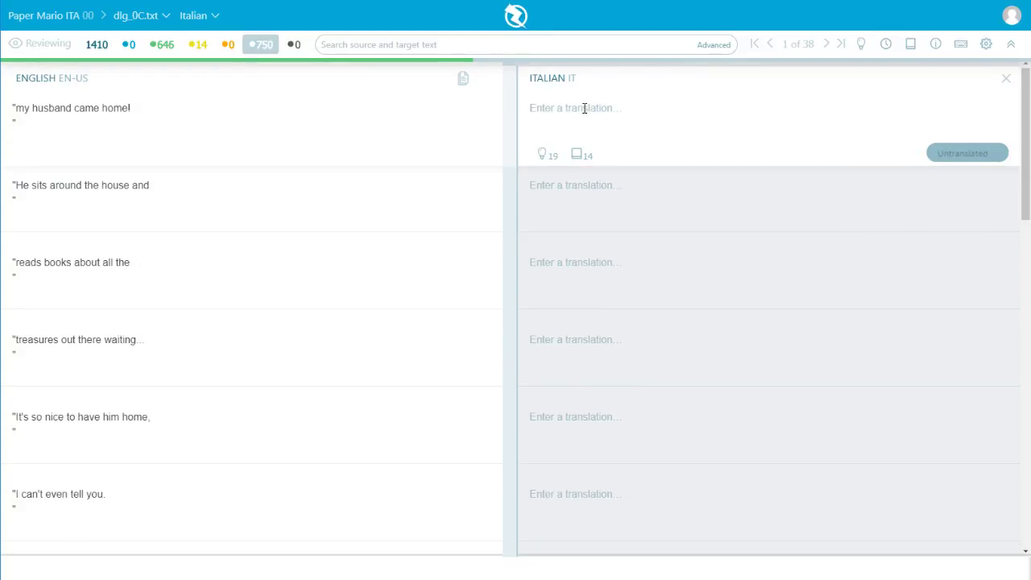
pyautogui.write('"')
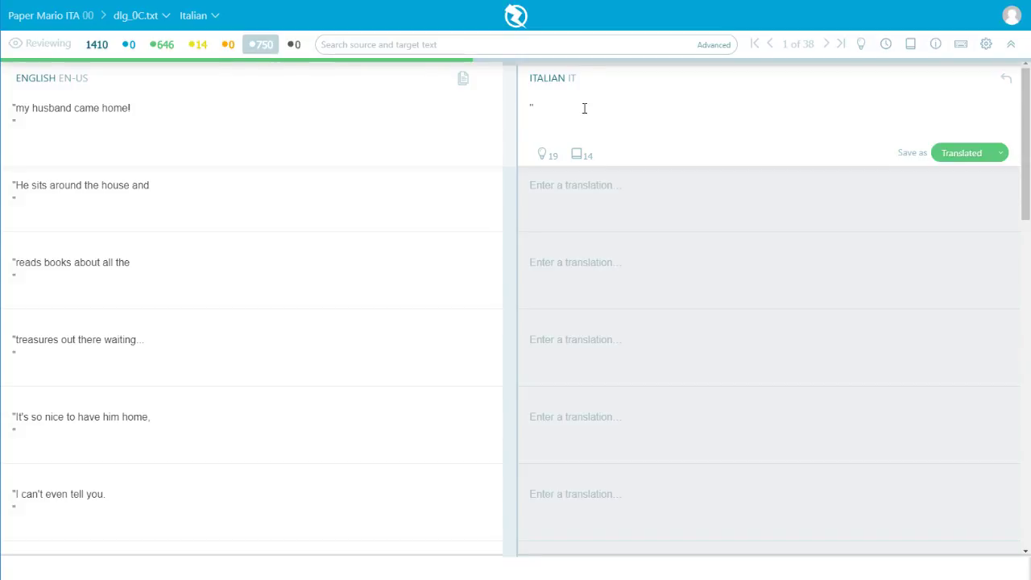
pyautogui.write('\\n')
pyautogui.press('BackSpace')
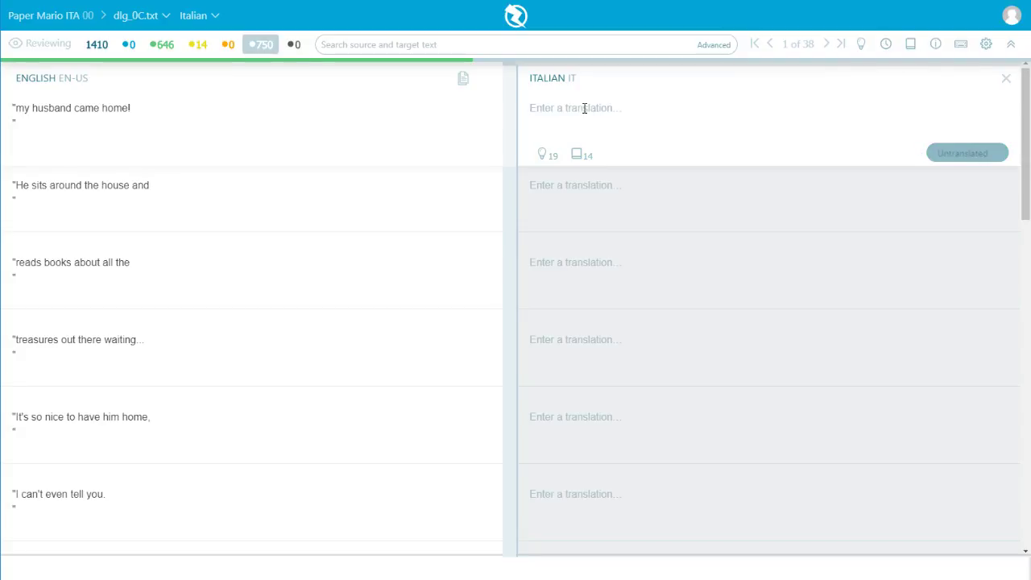
# Translate "my husband came home!" as "mio marito è tornato a casa!\n" and save it as translated
pyautogui.write('"')
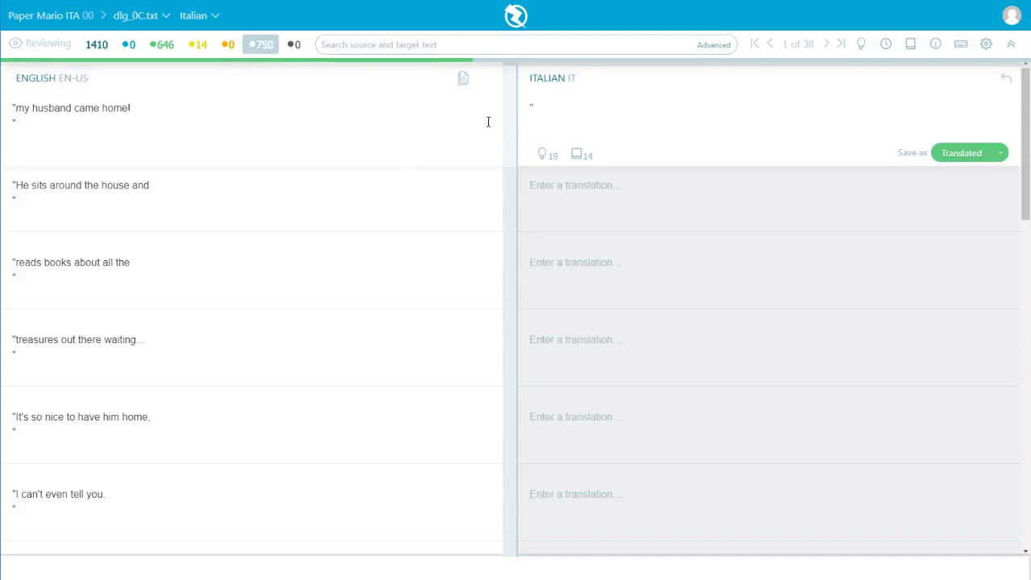
pyautogui.moveTo(21, 117); pyautogui.dragTo(10, 119)
pyautogui.scroll(-5, 115, 511)
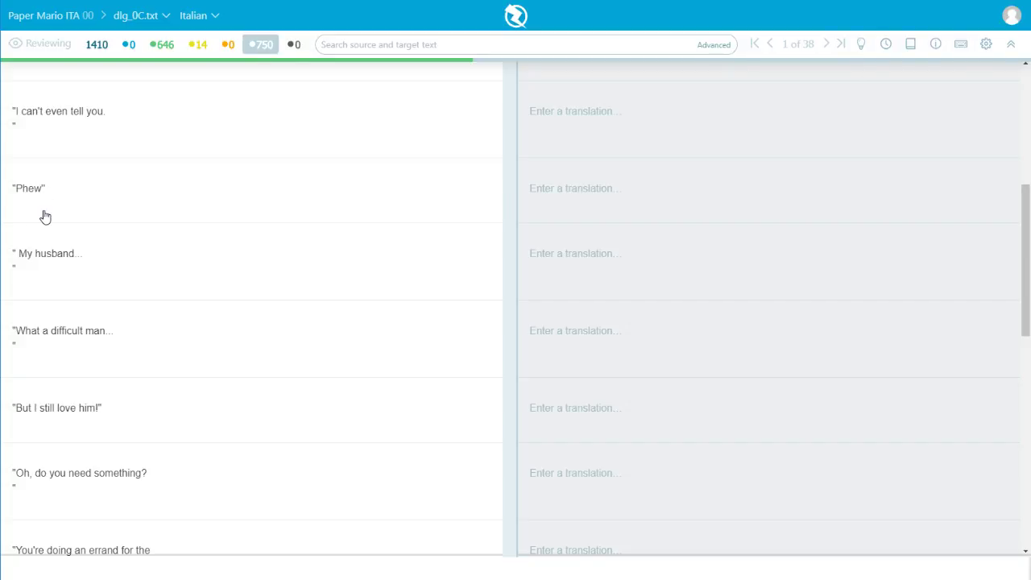
pyautogui.scroll(5, 42, 218)
pyautogui.click(596, 121)
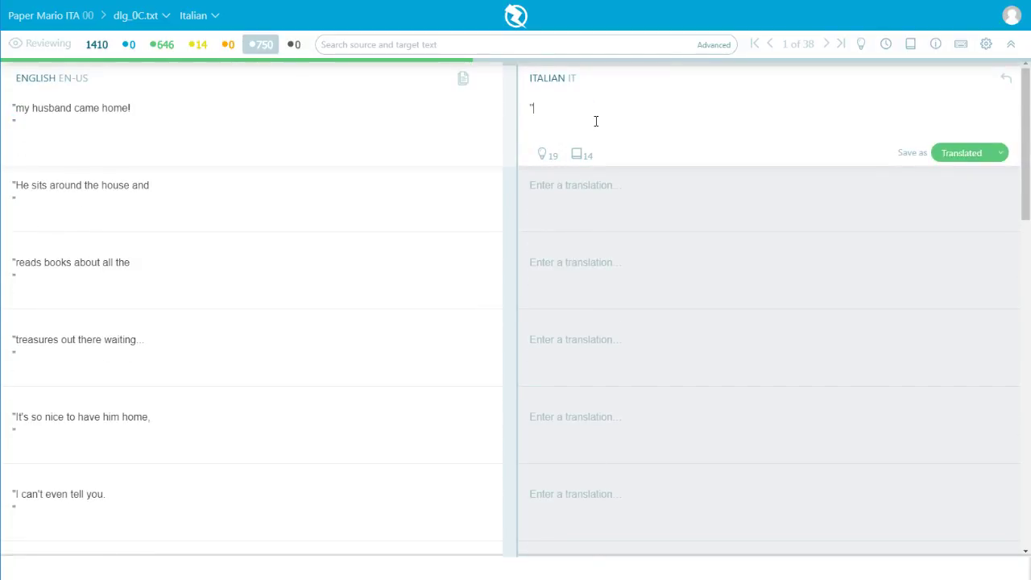
pyautogui.write('mio marito è tornato a casa!\\n"')
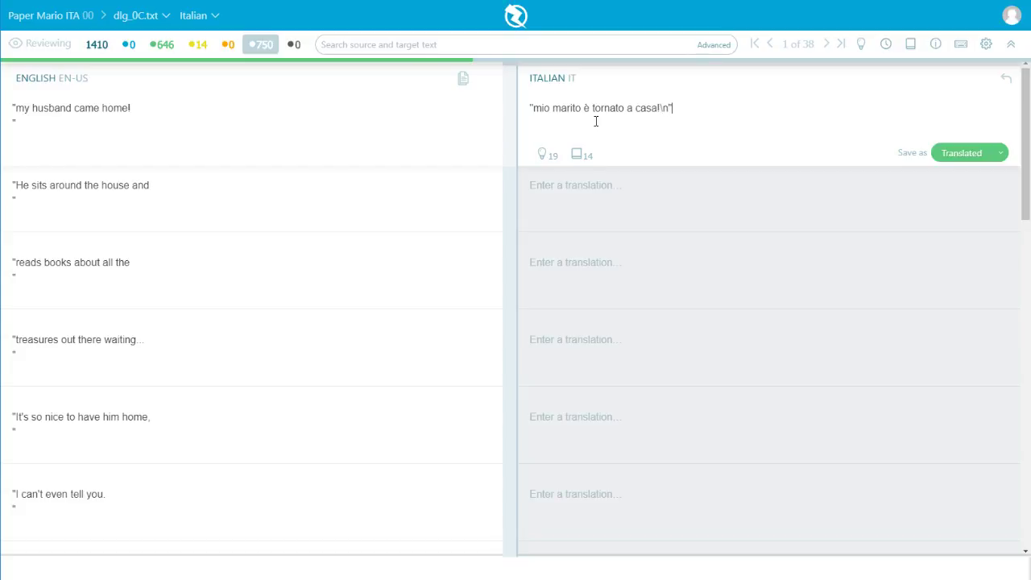
pyautogui.hotkey('ctrl', 'Return')
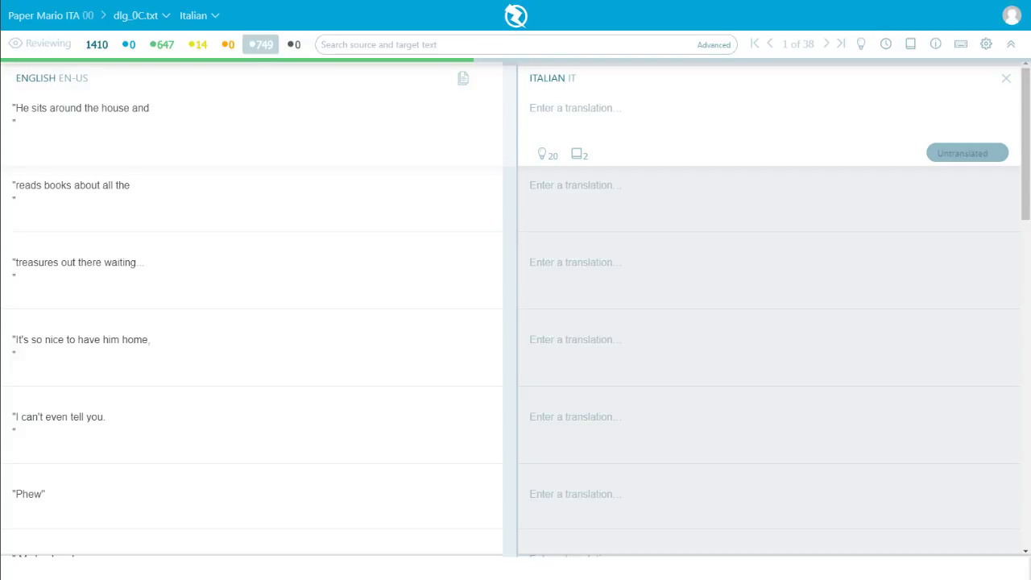
# Translate "He sits around the house and" as "Si siete in giro per casa e legge\n" and save it
pyautogui.click(597, 120)
pyautogui.write('"')
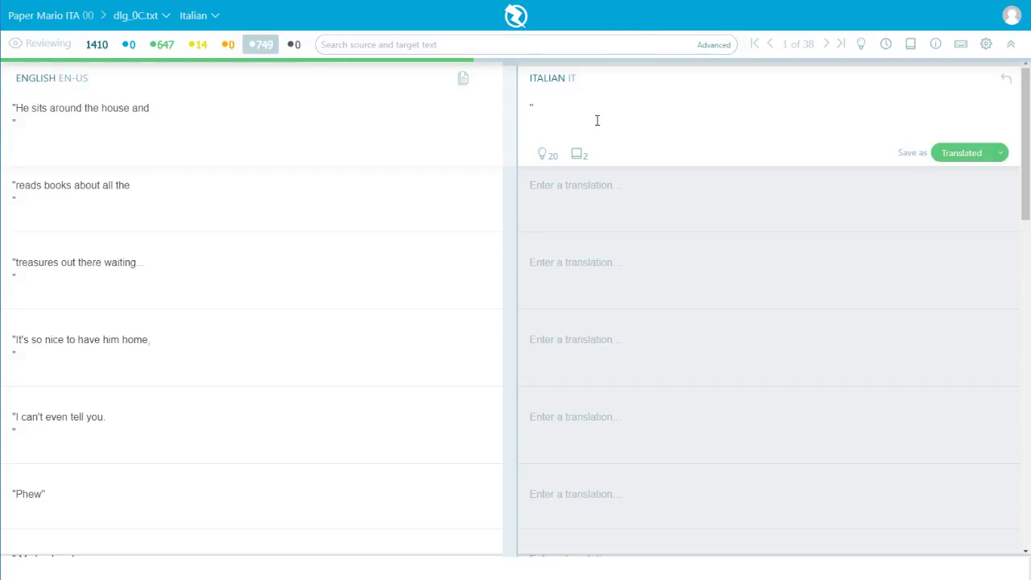
pyautogui.write('Si siete in giro per casa e legge\\n"')
pyautogui.hotkey('ctrl', 'Return')
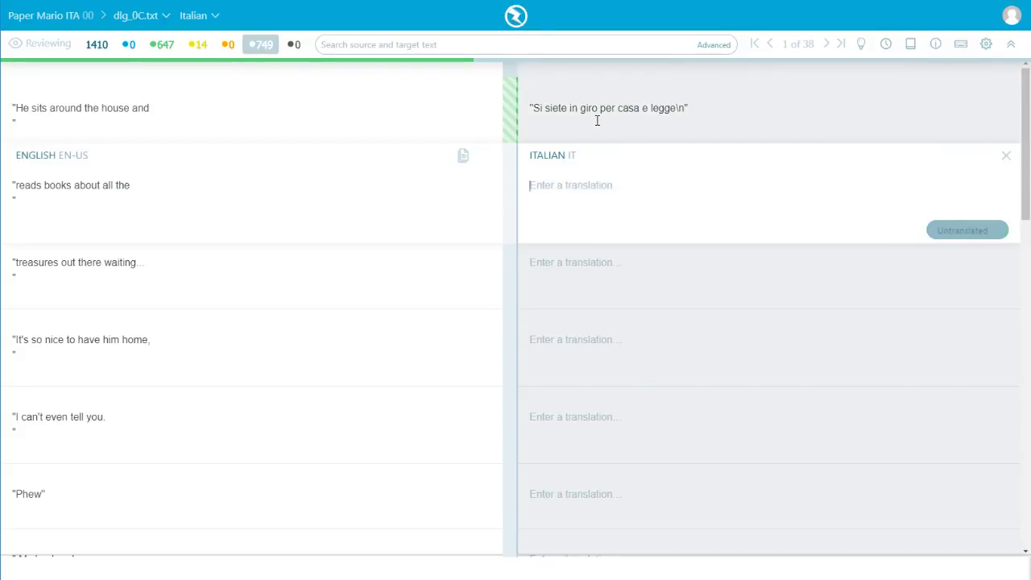
# Translate "reads books about all the" as "libri che parlano di tesori\n" and save it
pyautogui.write('"libri')
pyautogui.write('s')
pyautogui.press('BackSpace')
pyautogui.write('che parlano ')
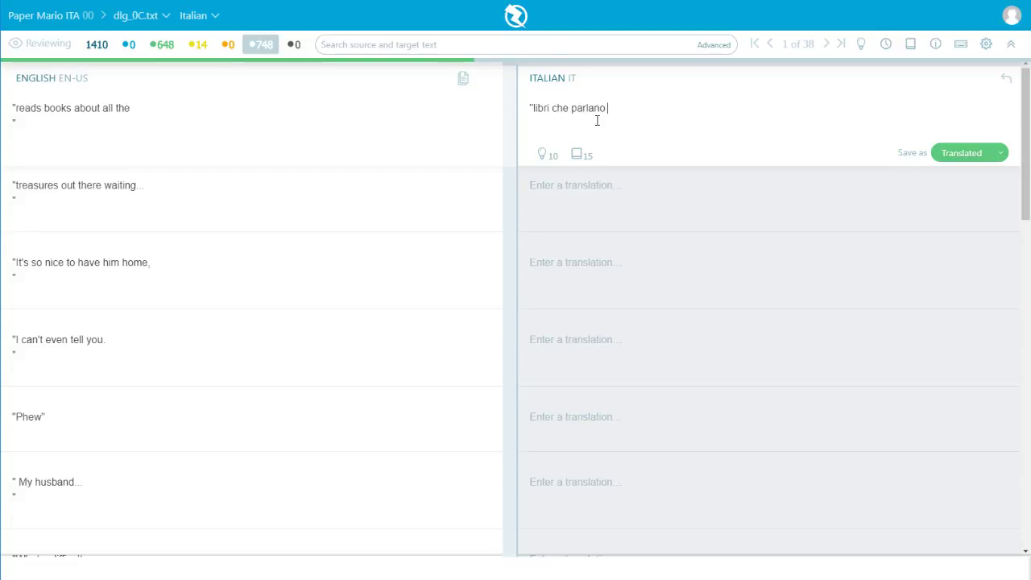
pyautogui.write('di tesori\\n"')
pyautogui.hotkey('ctrl', 'Return')
# Translate "treasures out there waiting..." as "sepolti che aspettano di essere trovati...\n" and save it
pyautogui.write('"')
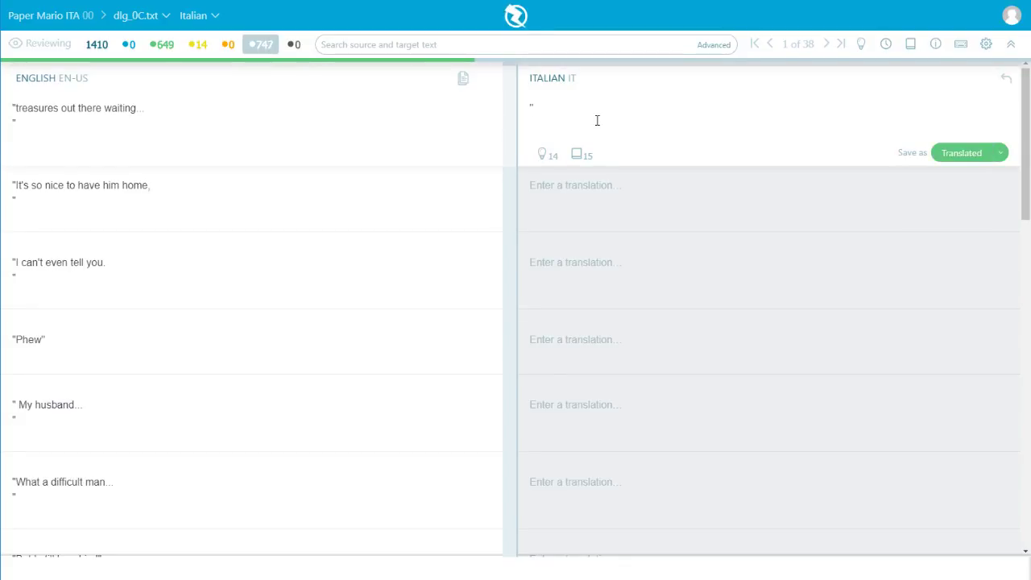
pyautogui.write('sepolti che aspettano di ')
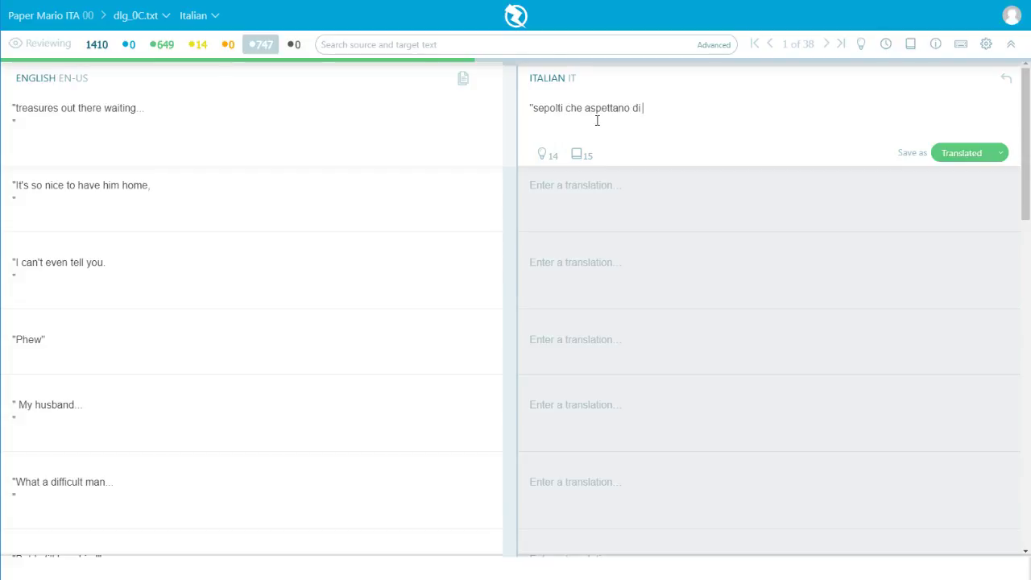
pyautogui.write('essere trovati...\\n"')
pyautogui.hotkey('ctrl', 'Return')
# Translate "It's so nice to have him home," as "È così bello averlo a casa,\n" and "I can't even tell you." as "nemmeno ti immagini."
pyautogui.write('"')
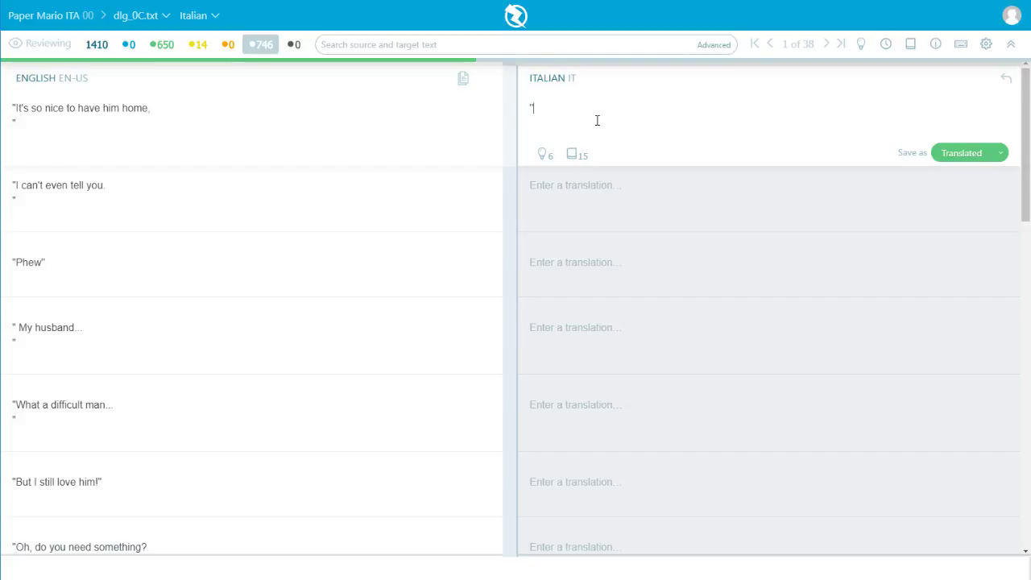
pyautogui.write('È così bello averl')
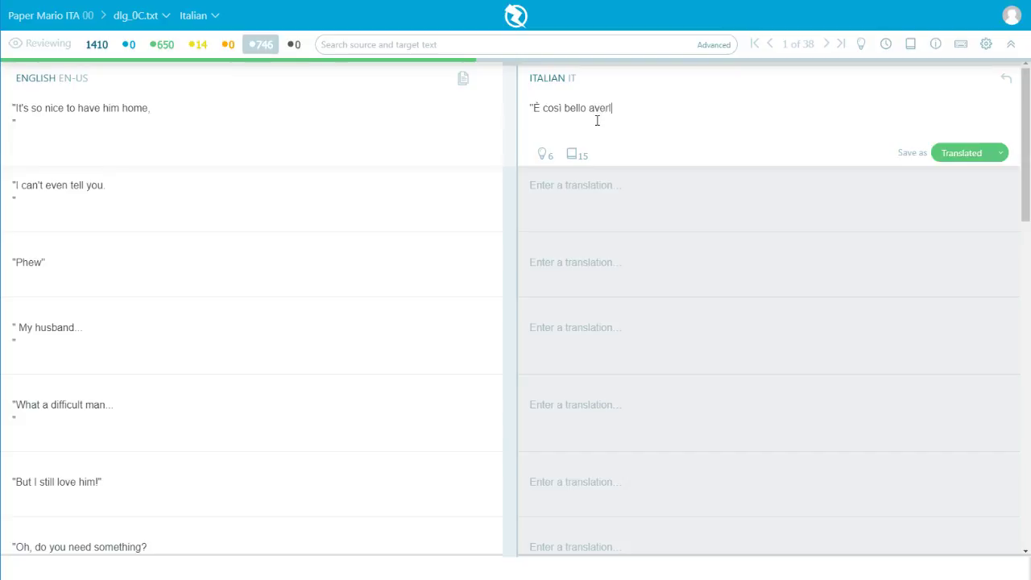
pyautogui.write('o a casa,\\n"')
pyautogui.hotkey('ctrl', 'Return')
pyautogui.write('"nemmeno ')
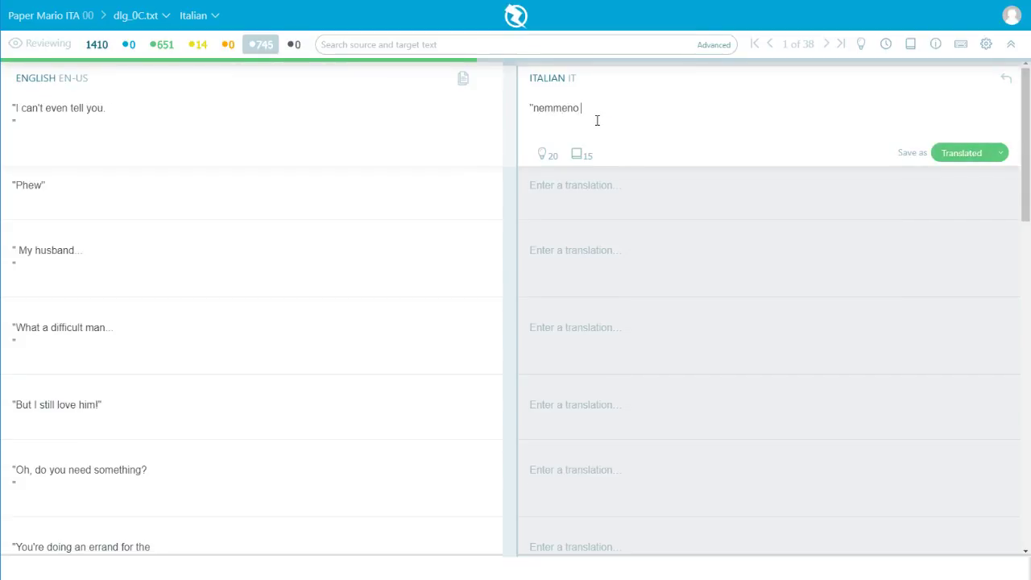
pyautogui.write('ti immagini.')
pyautogui.hotkey('ctrl', 'Return')
# Enter "Phew" as the Italian translation of the "Phew" string and save it as translated
pyautogui.write('"Ph')
pyautogui.press('BackSpace')
pyautogui.press('BackSpace')
pyautogui.write('Phew"')
pyautogui.hotkey('ctrl', 'Return')
# Translate "My husband..." as "Mio marito...\n" and "What a difficult man..." as "Che uomo difficile...\n", saving both as translated
pyautogui.write('"')
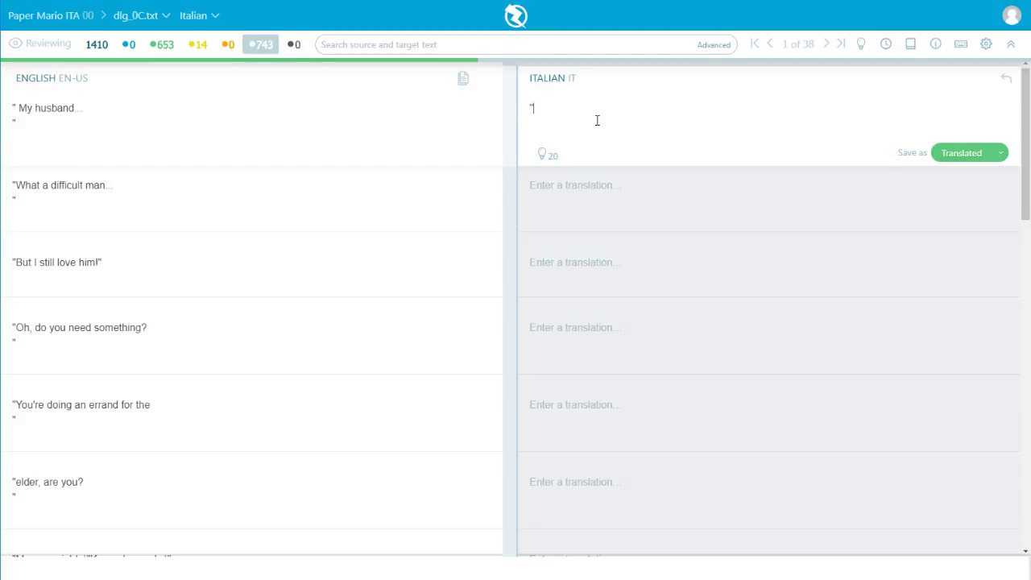
pyautogui.write('M')
pyautogui.press('BackSpace')
pyautogui.write('Mio marito...\\n"')
pyautogui.hotkey('ctrl', 'Return')
pyautogui.write('"')
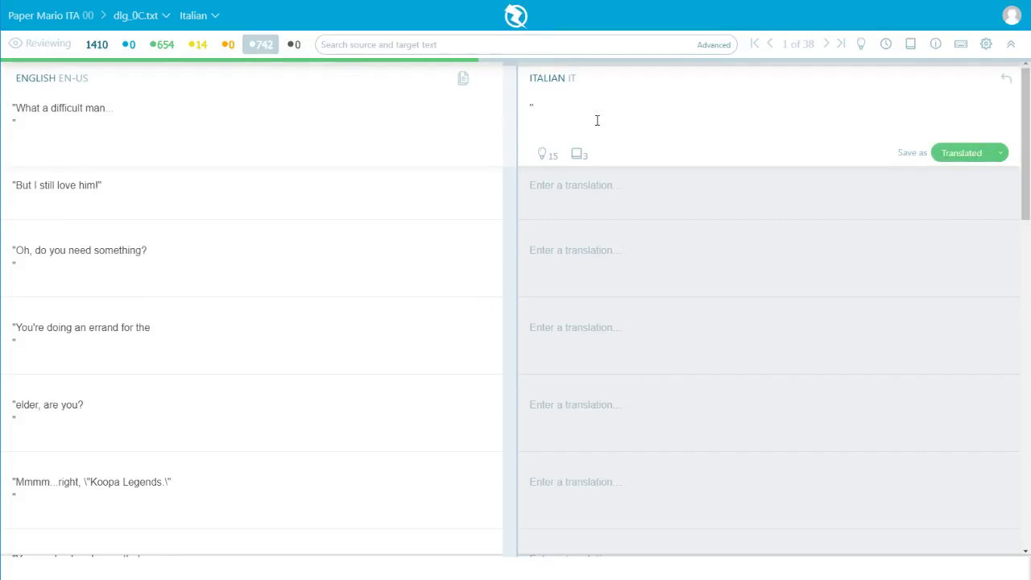
pyautogui.write('Che uomo difficile...\\n"')
pyautogui.hotkey('ctrl', 'Return')
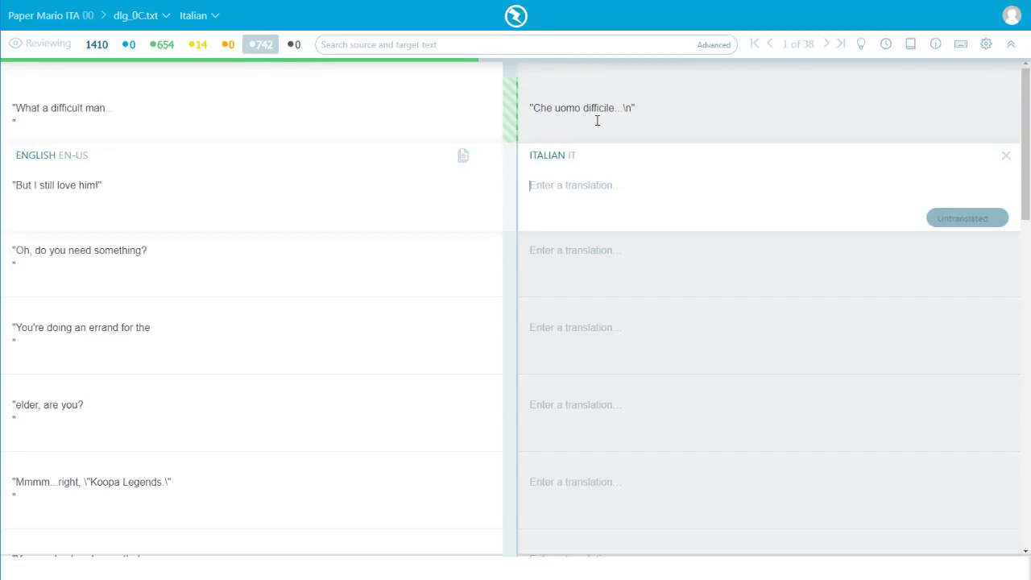
# Translate "But I still love him!" as "Ma lo amo lo stesso!" and try to save it as translated
pyautogui.write('"Ma lo amo')
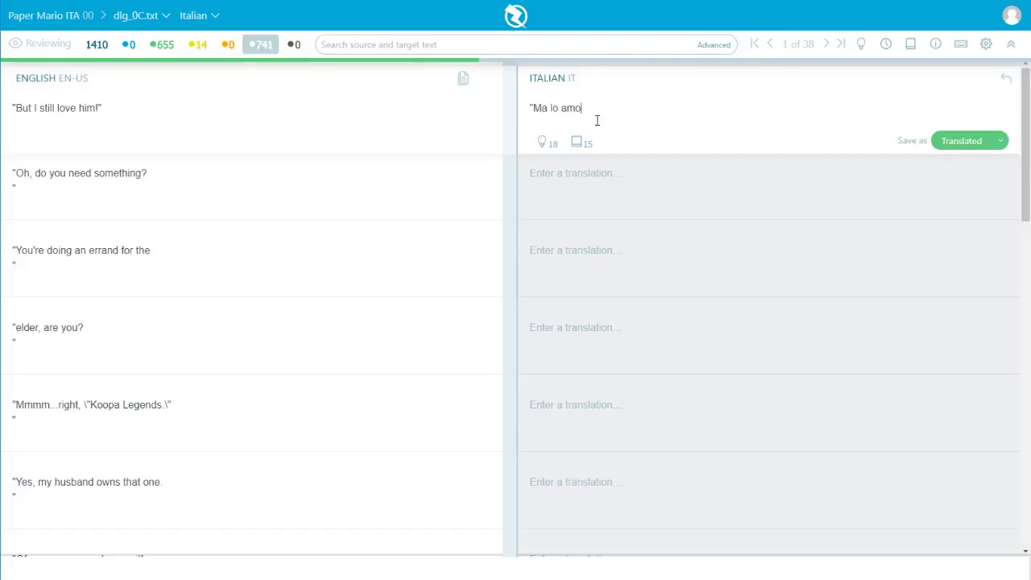
pyautogui.write(' lo stesso!"')
pyautogui.hotkey('ctrl', 'Return')
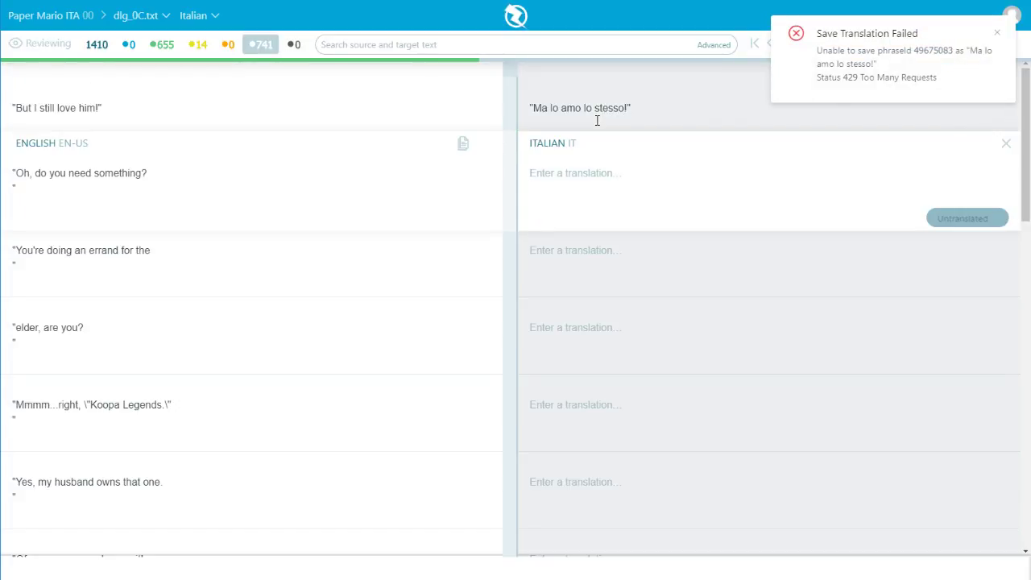
# Translate "Oh, do you need something?" as "Oh, hai bisogno di qualcosa?\n" and submit it as translated
pyautogui.write('"')
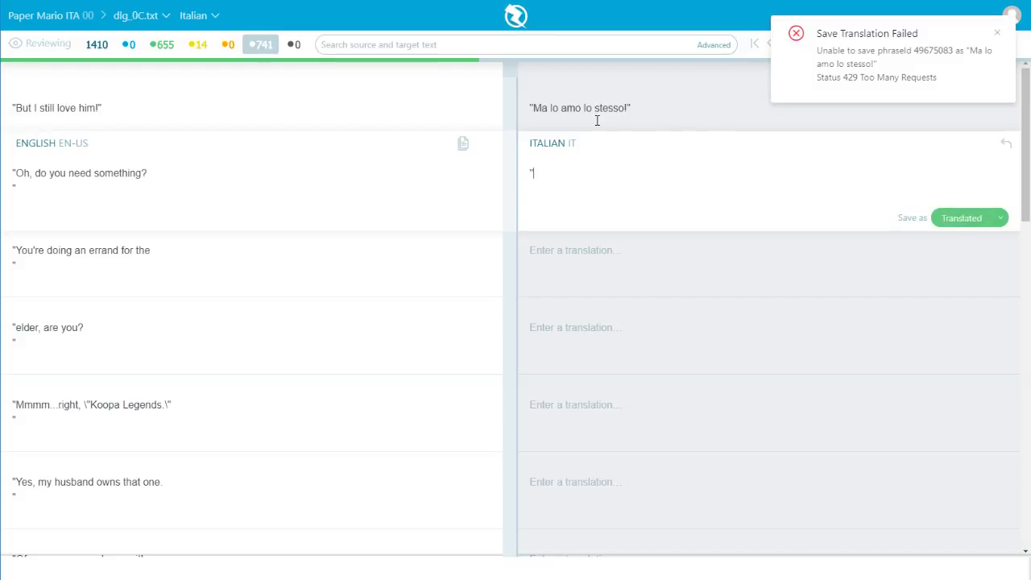
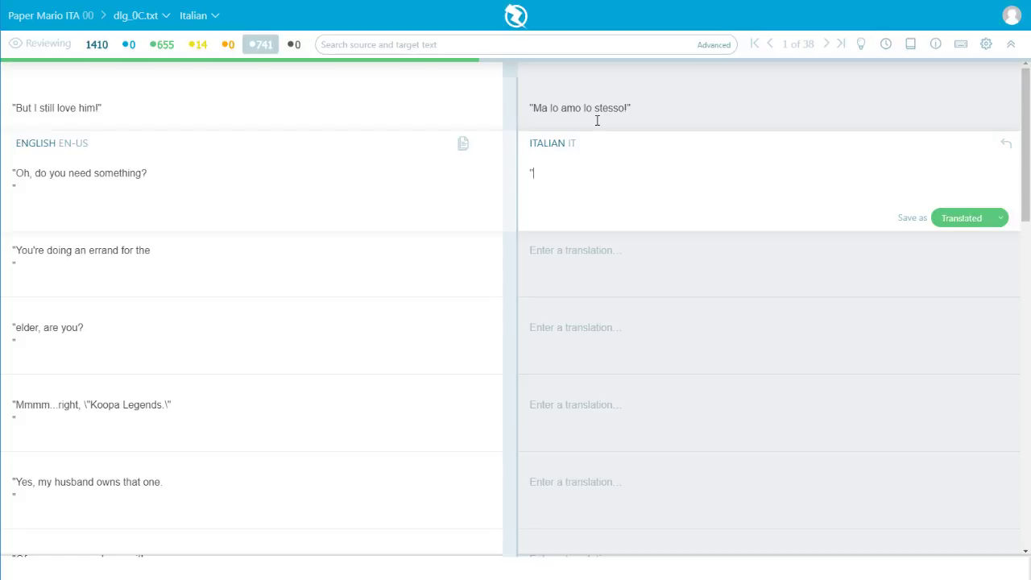
pyautogui.write('Oh')
pyautogui.write(',')
pyautogui.write(' hai bisogn')
pyautogui.write('o di qualcosa?\\n')
pyautogui.write('"')
pyautogui.hotkey('ctrl', 'Return')
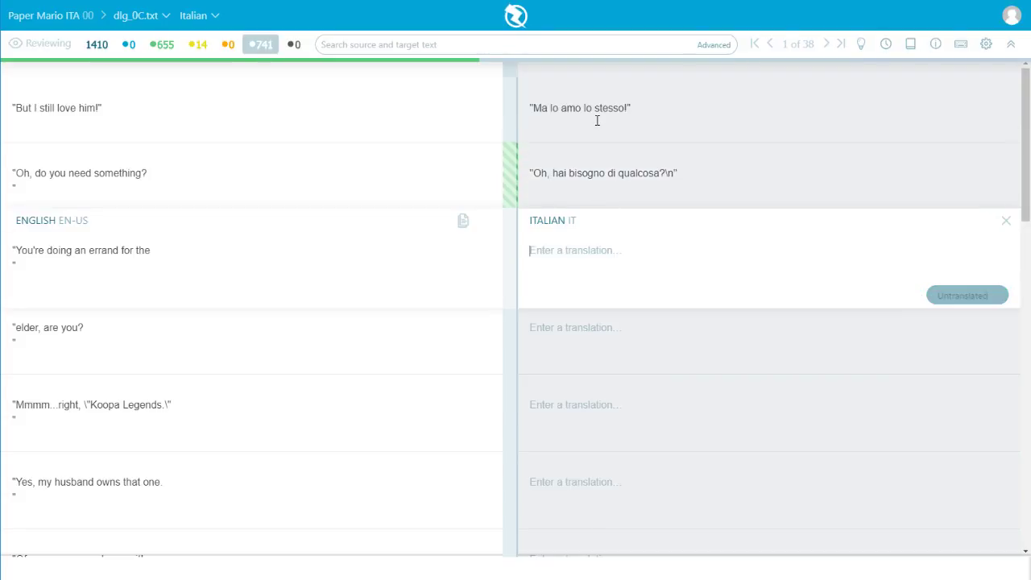
# Resubmit "Ma lo amo lo stesso!" as translated, and save "Stai facendo una commissione per\n" as the translation of "You're doing an errand for the"
pyautogui.click(597, 120)
pyautogui.hotkey('ctrl', 'Return')
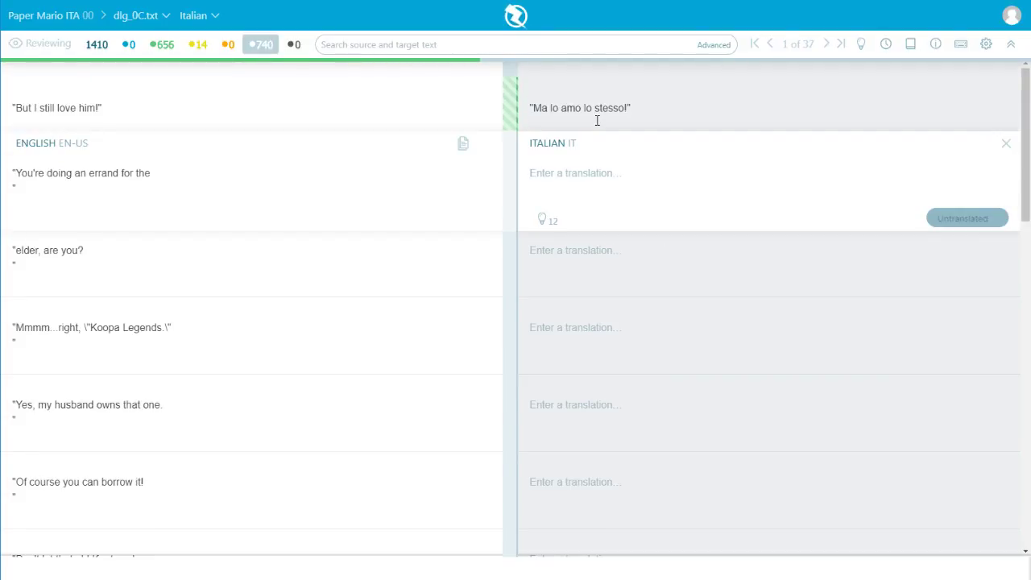
pyautogui.write('"')
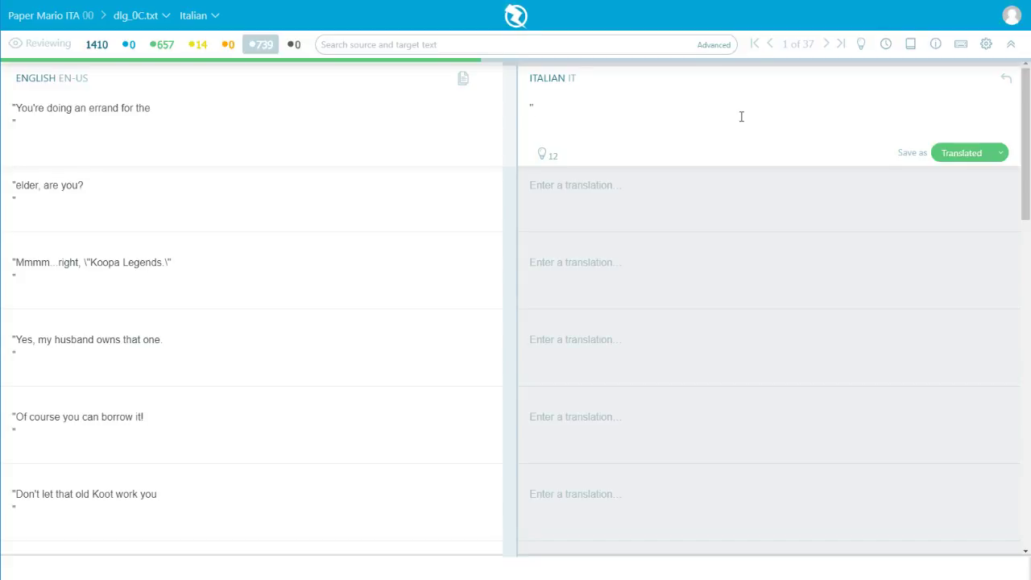
pyautogui.write('Stao')
pyautogui.press('BackSpace')
pyautogui.press('BackSpace')
pyautogui.write('i facendo una commissio')
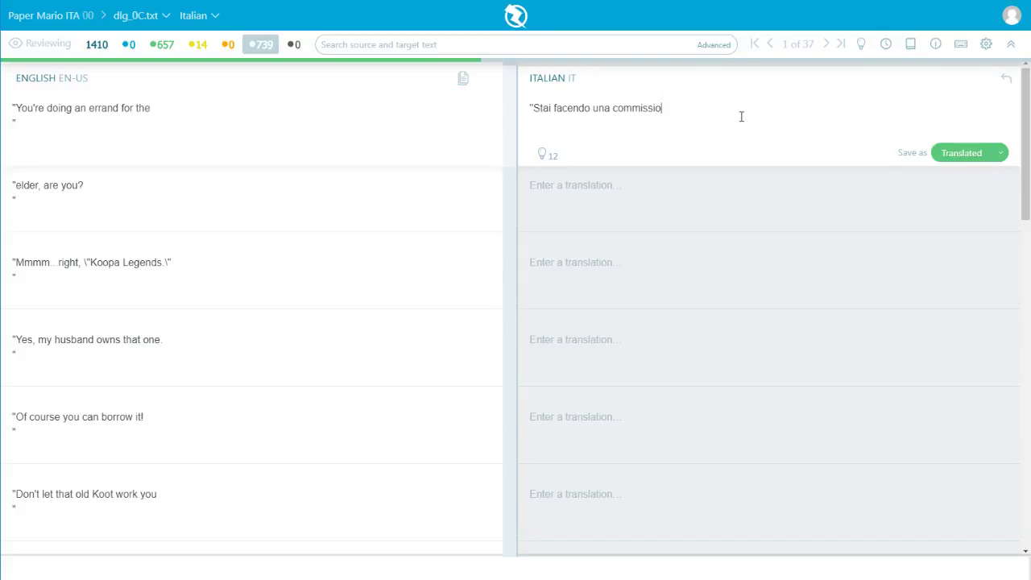
pyautogui.write('ne per\\n"')
pyautogui.press('Return')
# Translate "elder, are you?" as "l'anziano, vero?\n" and the "Koopa Legends" string as "Mmmm...giusto, \"Leggende Koopa\"\n", saving both as translated
pyautogui.write('"l\'anzia')
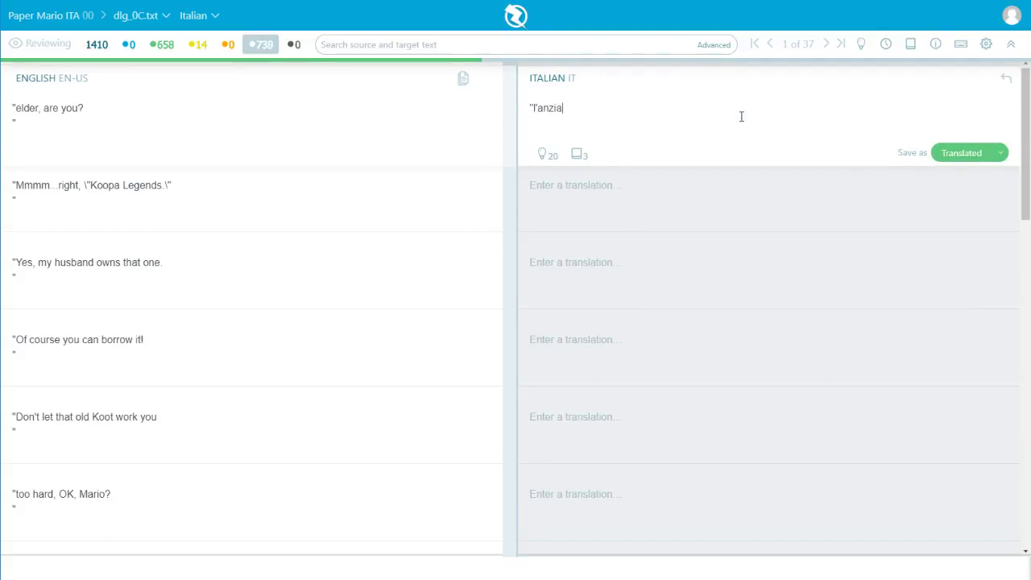
pyautogui.write('no, vero?\\n"')
pyautogui.press('Return')
pyautogui.write('"Mmm')
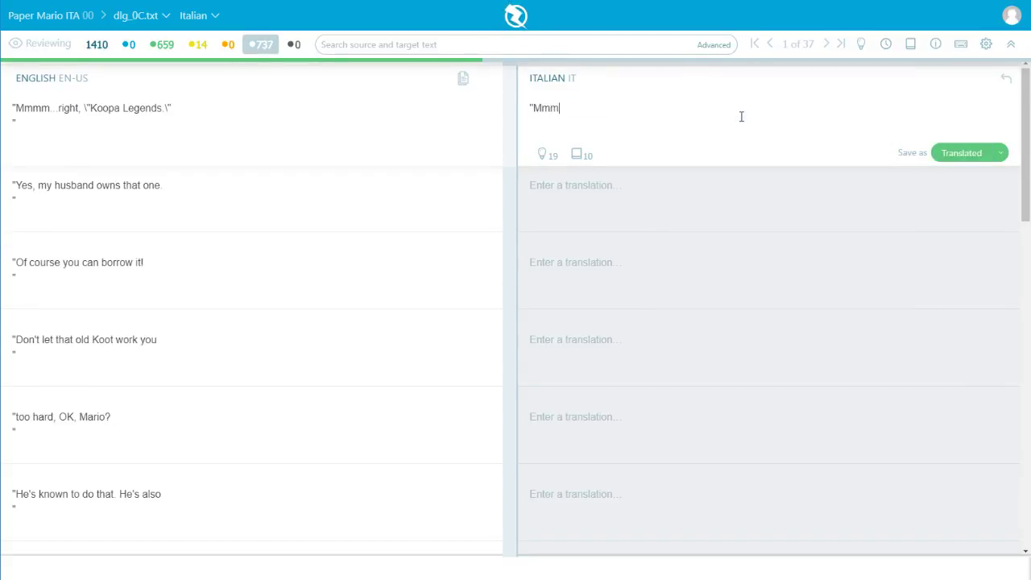
pyautogui.write('m...giusto, \\"Leggende ')
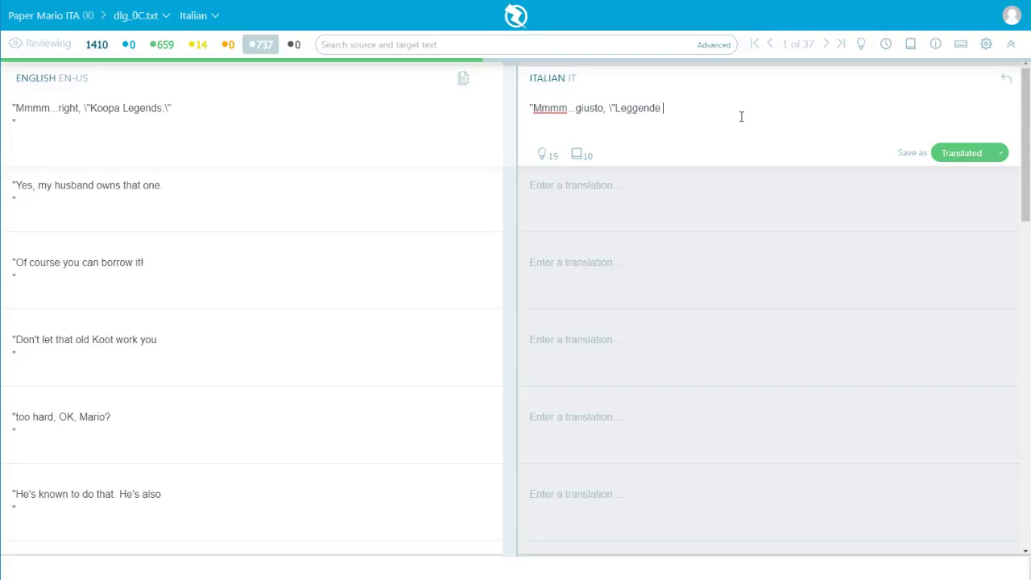
pyautogui.write('Koopa \\"\\n"')
pyautogui.hotkey('ctrl', 'Return')
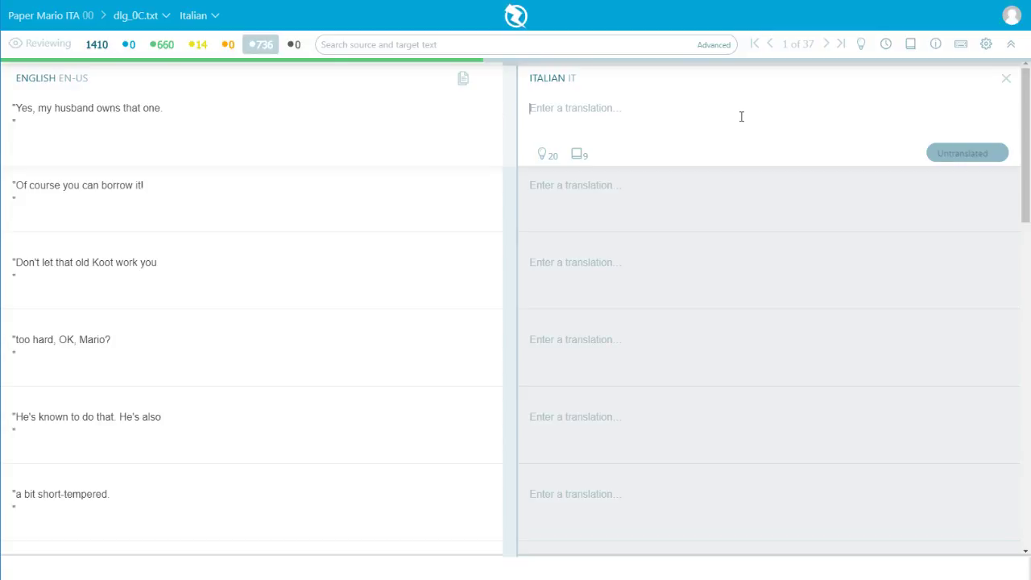
# Translate "Yes, my husband owns that one." as "Sì, mio marito te ne deve una.\n" and try to save it as translated
pyautogui.write('"Sì,')
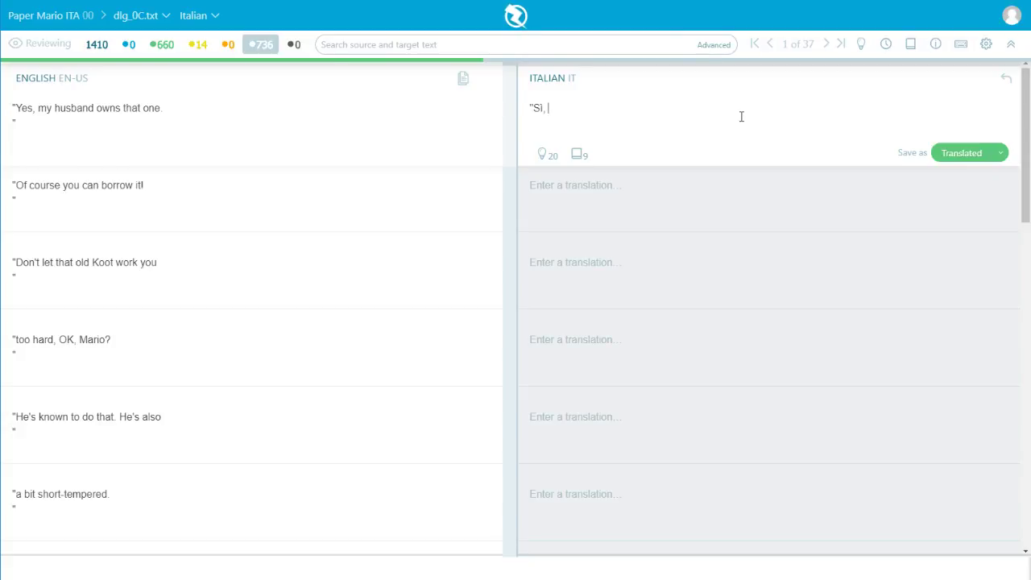
pyautogui.write('mio marito te ne deve')
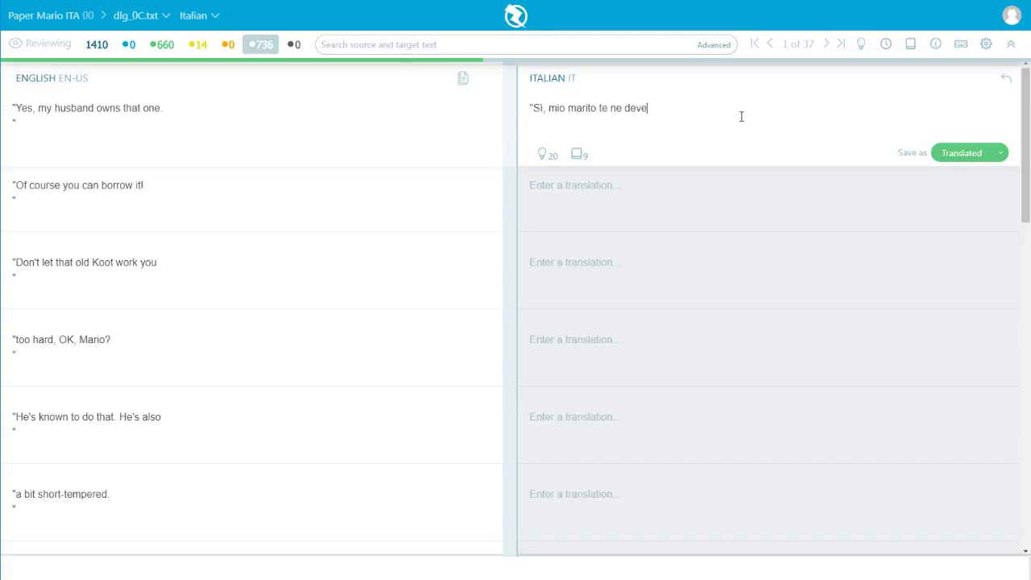
pyautogui.write(' una \\n"')
pyautogui.hotkey('ctrl', 'Return')
# Translate "Of course you can borrow it!" as "Certo che puoi prenderla in prestito!\n", save it as translated, and resubmit the string above it
pyautogui.write('"')
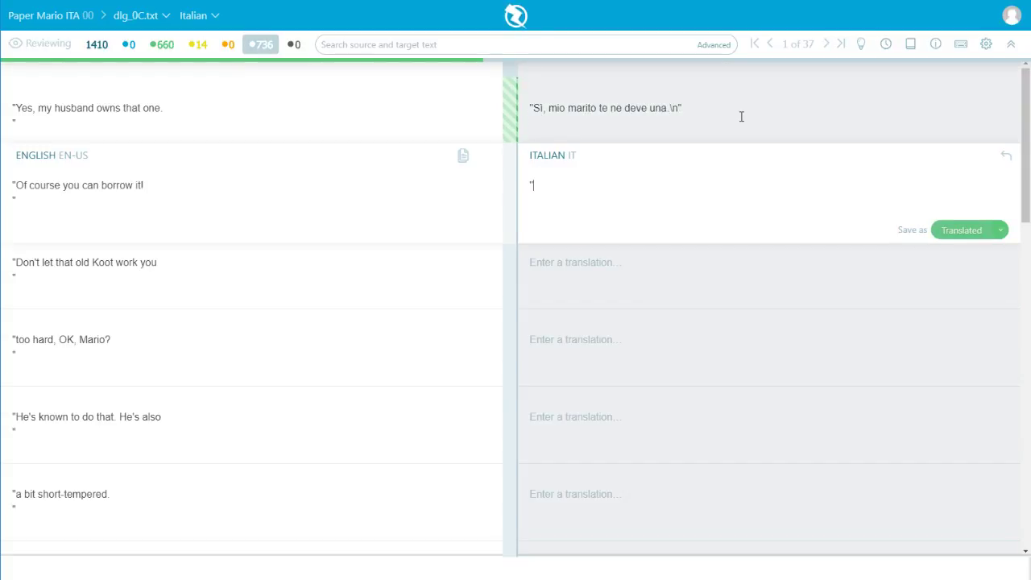
pyautogui.write('Cer')
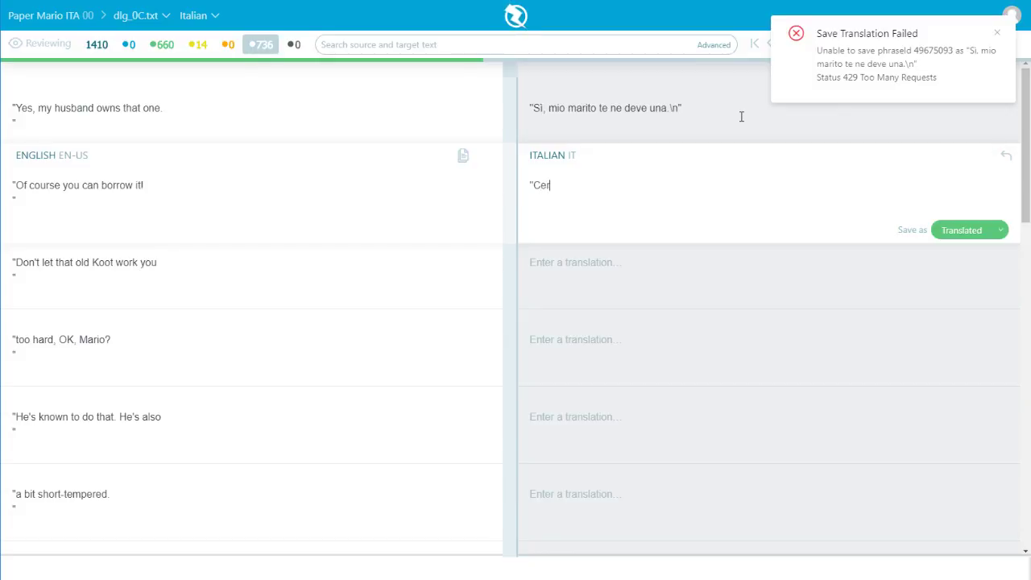
pyautogui.write('to che puoi prenderla in sp')
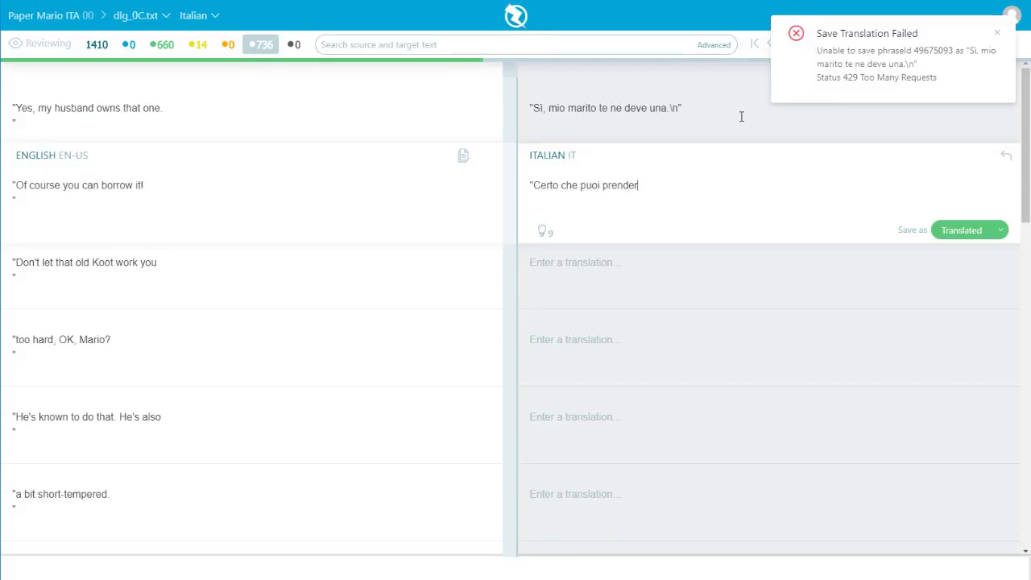
pyautogui.press('BackSpace')
pyautogui.press('BackSpace')
pyautogui.write('pres')
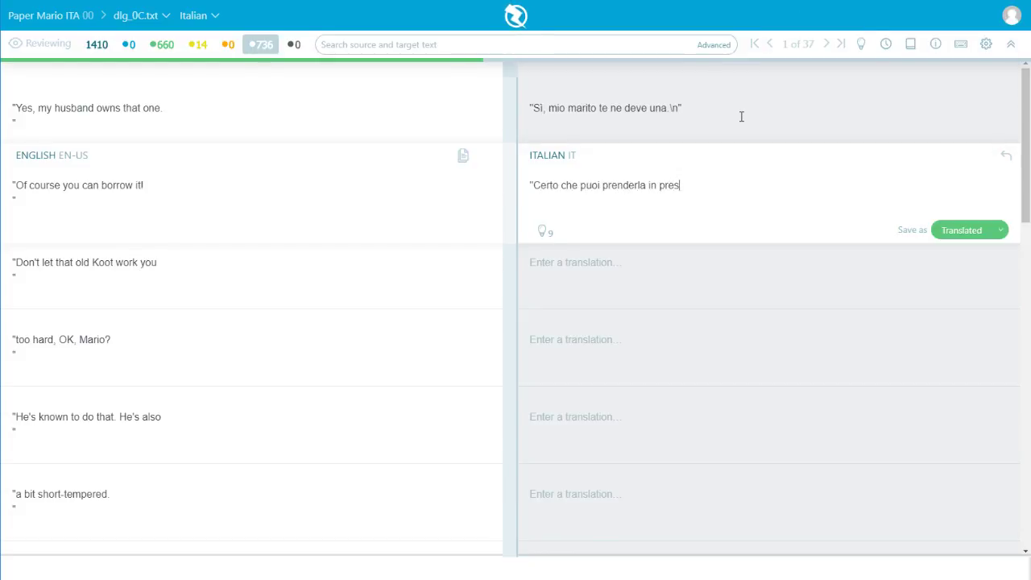
pyautogui.write('tito!"')
pyautogui.hotkey('ctrl', 'Return')
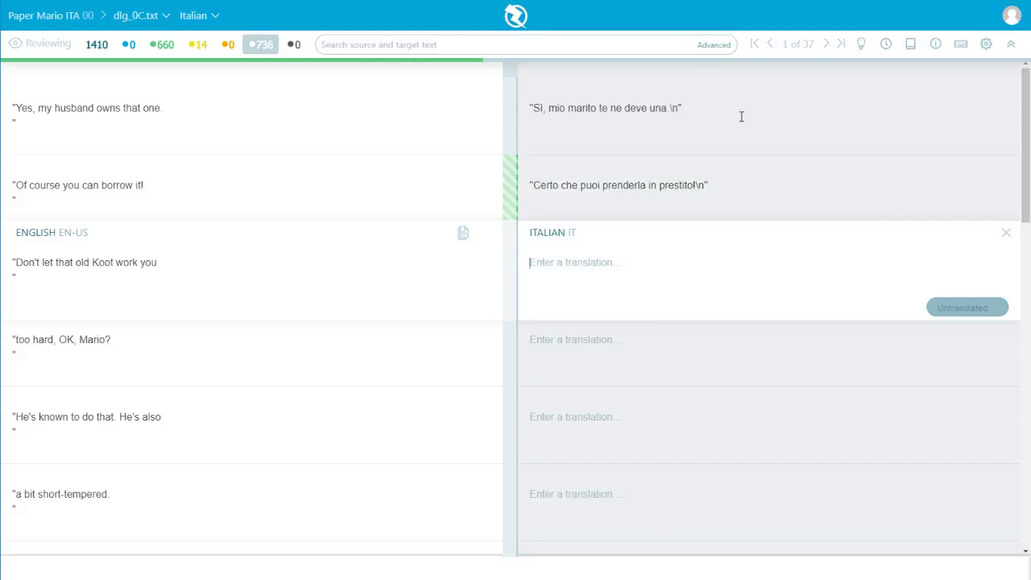
pyautogui.click(742, 117)
pyautogui.hotkey('ctrl', 'Return')
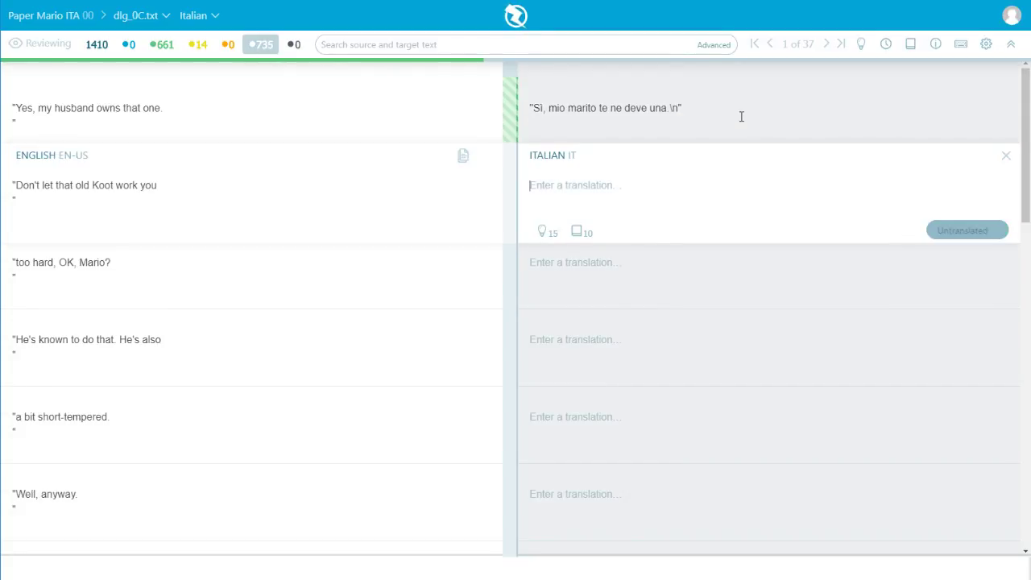
# Translate "Don't let that old Koot work you" as "Non permettere a quel vecchio Koot\n" and open the following string for editing
pyautogui.write('"')
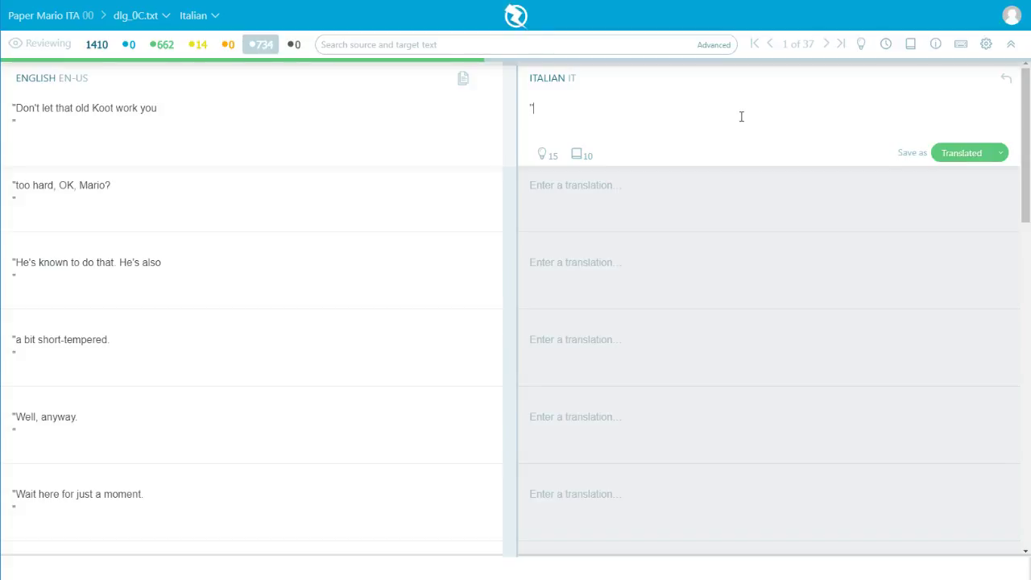
pyautogui.write('Non p')
pyautogui.write('mettere a quel vecchio Ki')
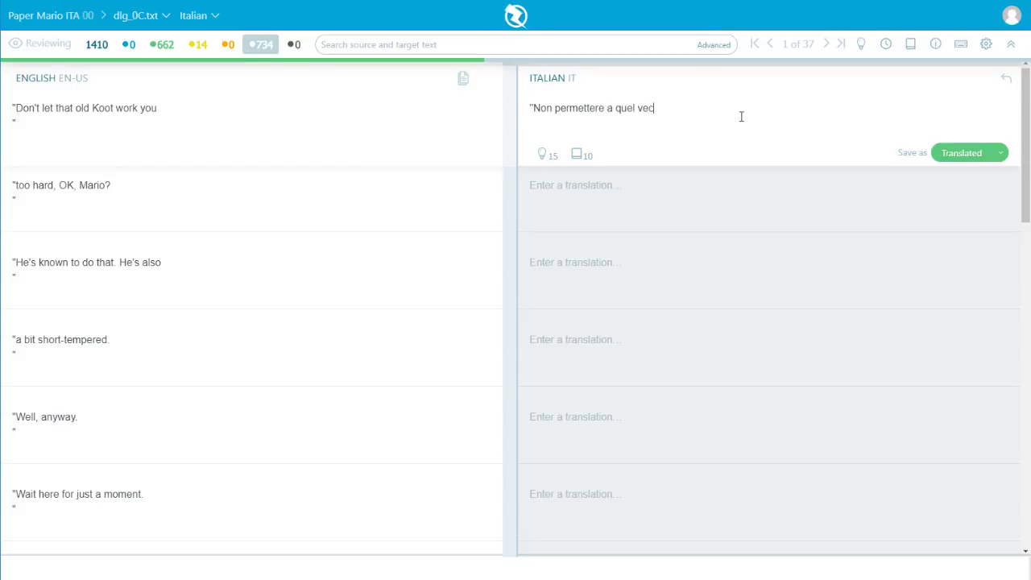
pyautogui.press('BackSpace')
pyautogui.write('ott')
pyautogui.press('BackSpace')
pyautogui.press('BackSpace')
pyautogui.write('ot')
pyautogui.click(741, 117)
pyautogui.write('\\n')
pyautogui.write('"')
pyautogui.click(1001, 154)
pyautogui.click(771, 186)
# Translate "too hard, OK, Mario?" as "di stancarti troppo, Mario.\n" and save it as translated
pyautogui.write('"')
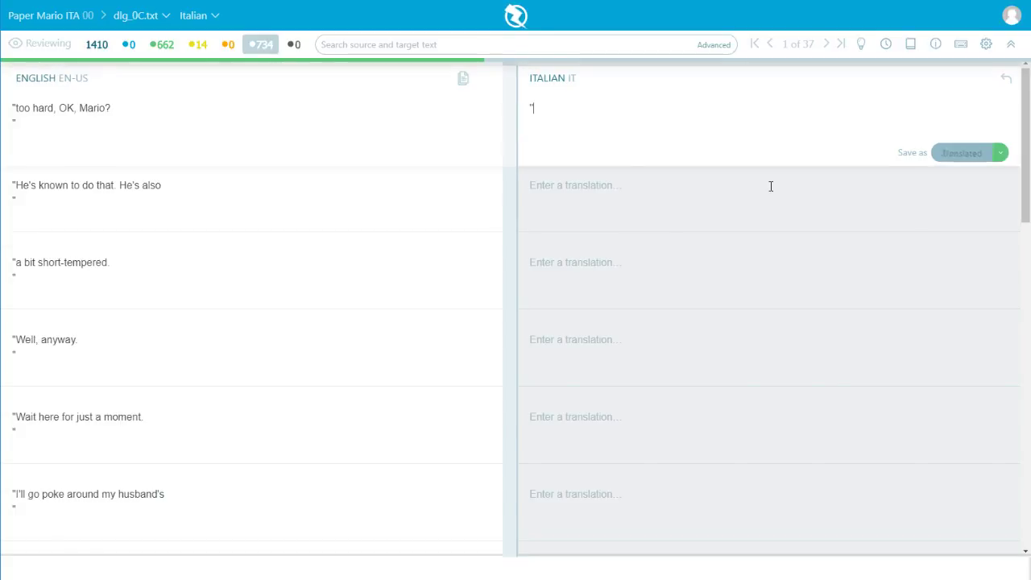
pyautogui.write('di stancarti troppo, Mario')
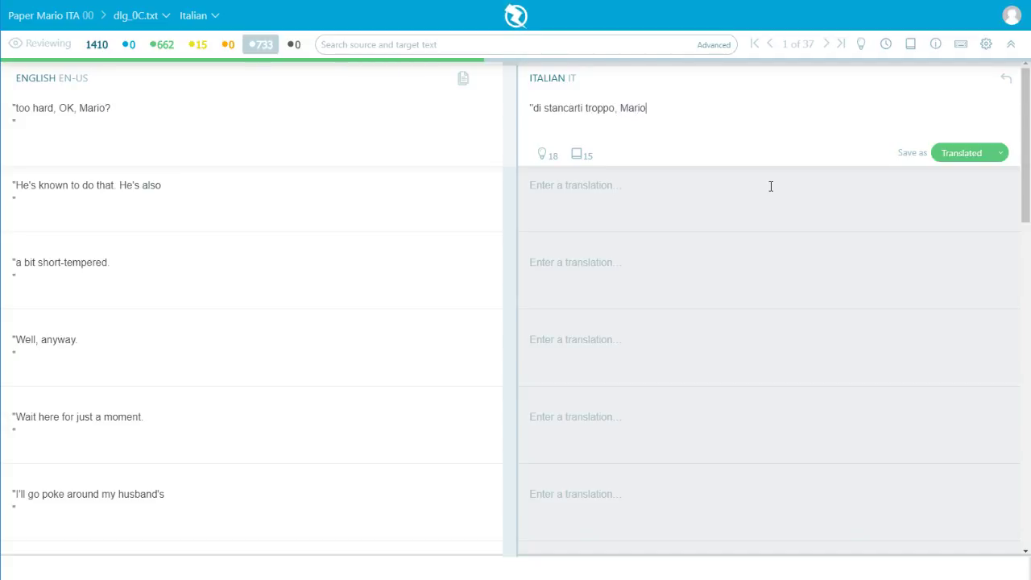
pyautogui.write('.\\n"')
pyautogui.hotkey('ctrl', 'Return')
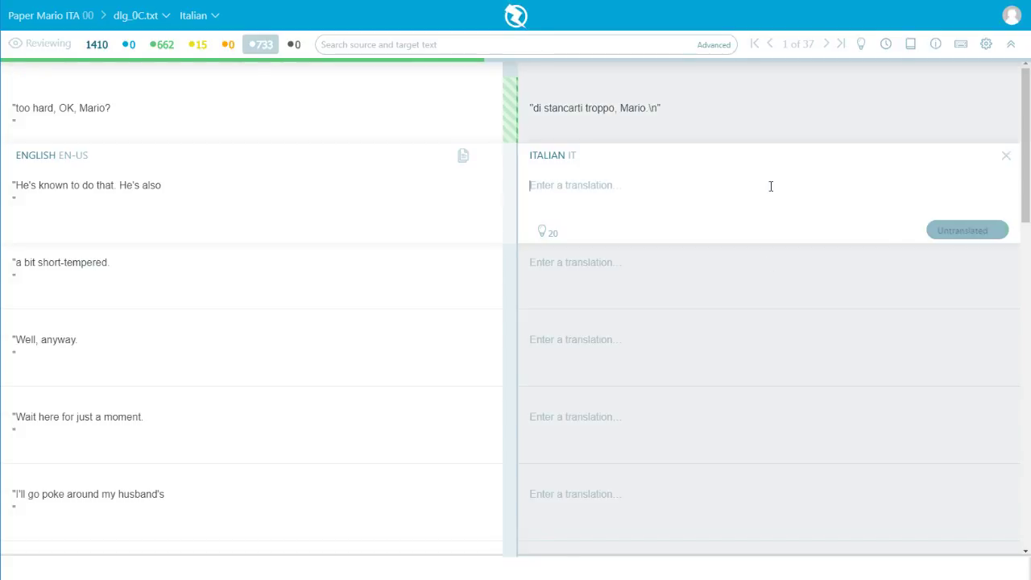
# Translate "He's known to do that. He's also" as "È conosciuto per questo. Ed è anche\n" and save it as translated
pyautogui.write('"')
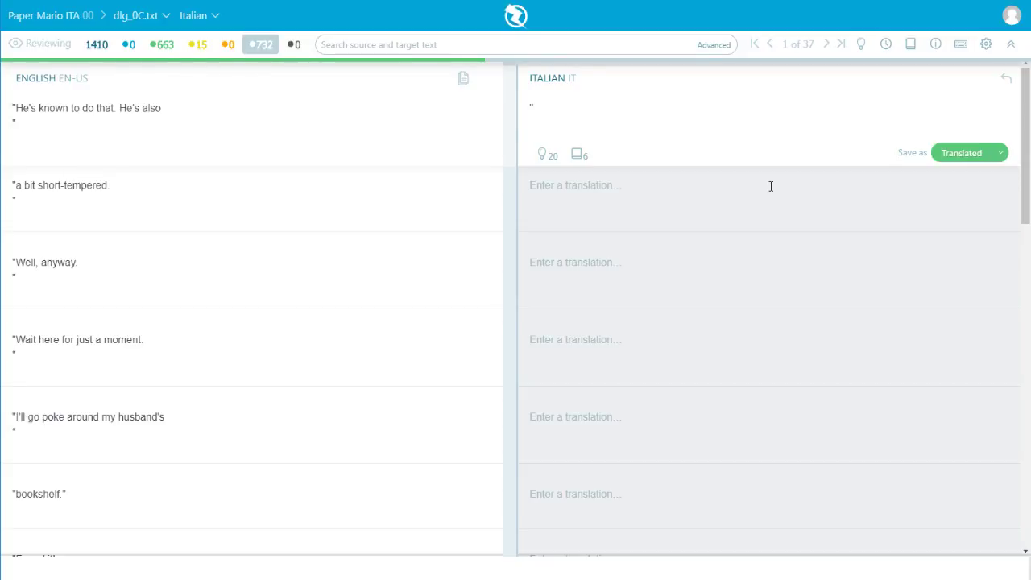
pyautogui.write('È conosciuto per questo. ')
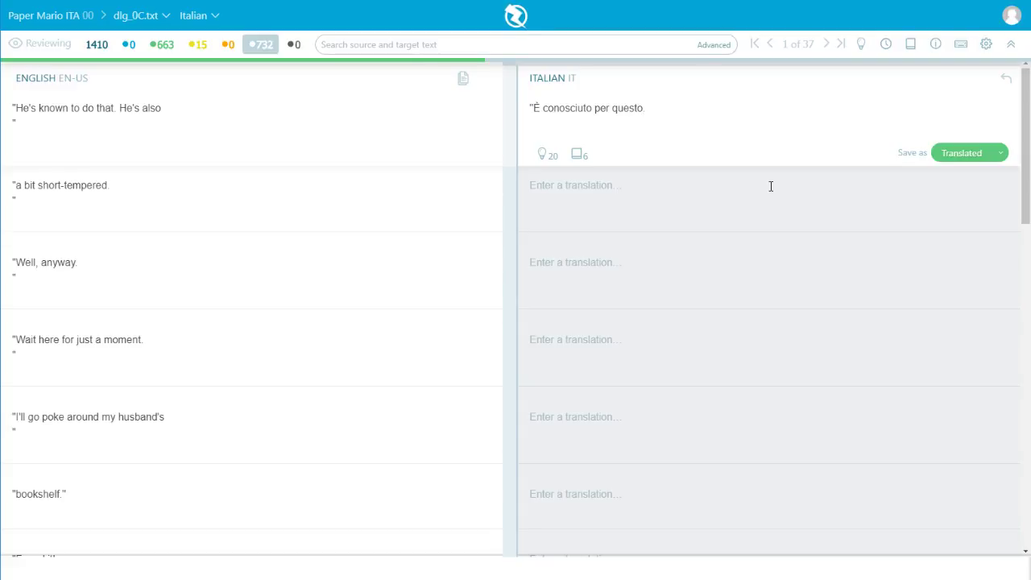
pyautogui.write('Ed è anche\\n"')
pyautogui.hotkey('ctrl', 'Return')
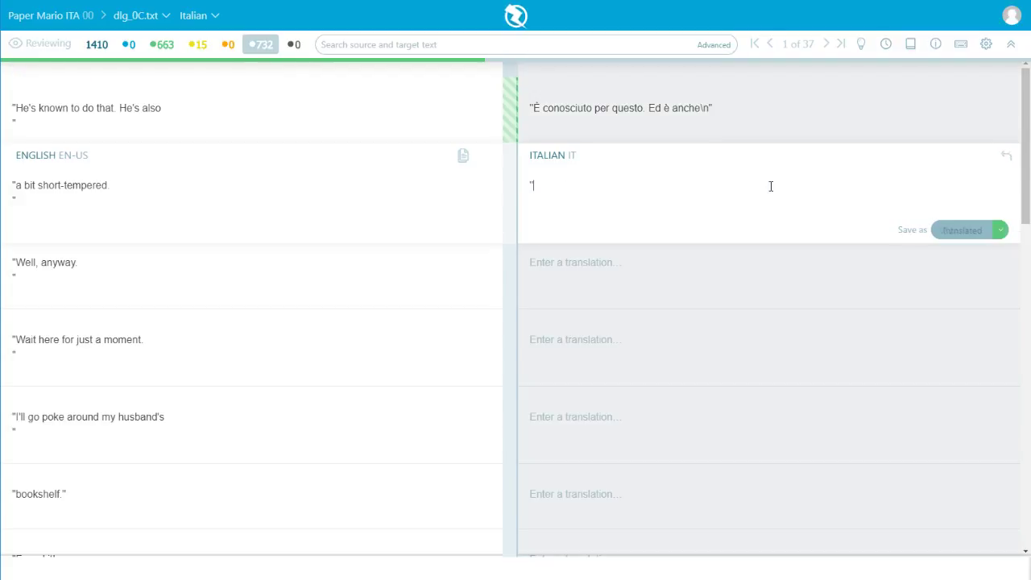
# Translate "a bit short-tempered." as "un po' con poca pazienza.\n" and save it as translated
pyautogui.write("un po' con poca")
pyautogui.press('BackSpace')
pyautogui.press('BackSpace')
pyautogui.press('BackSpace')
pyautogui.press('BackSpace')
pyautogui.press('BackSpace')
pyautogui.press('BackSpace')
pyautogui.press('BackSpace')
pyautogui.press('BackSpace')
pyautogui.press('BackSpace')
pyautogui.press('BackSpace')
pyautogui.press('BackSpace')
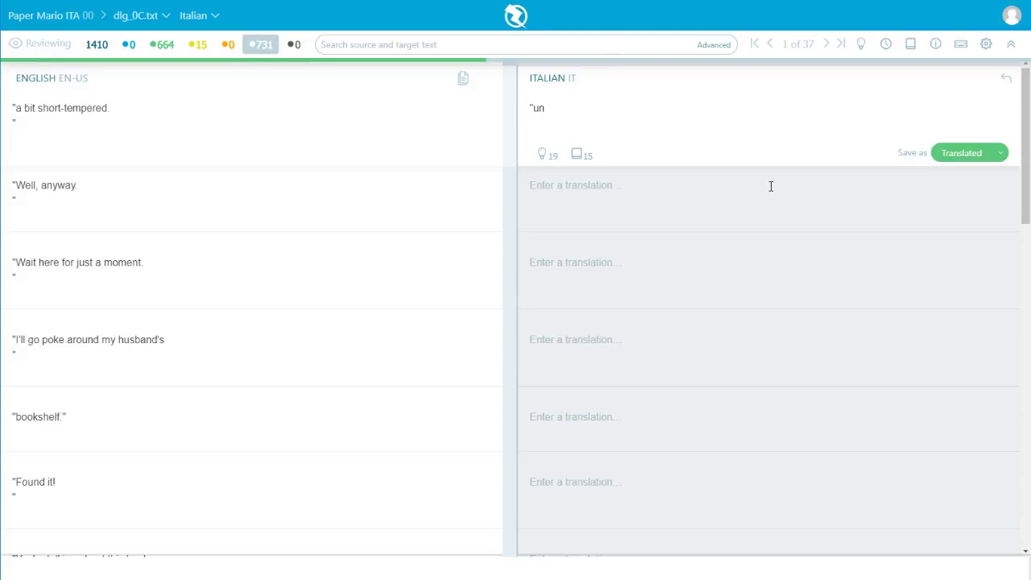
pyautogui.write("po' con poca pazienza.\\n")
pyautogui.hotkey('ctrl', 'Return')
# Translate "Well, anyway." as "Bene, comunque.\n" and save it as translated
pyautogui.write('"Bene, comunque')
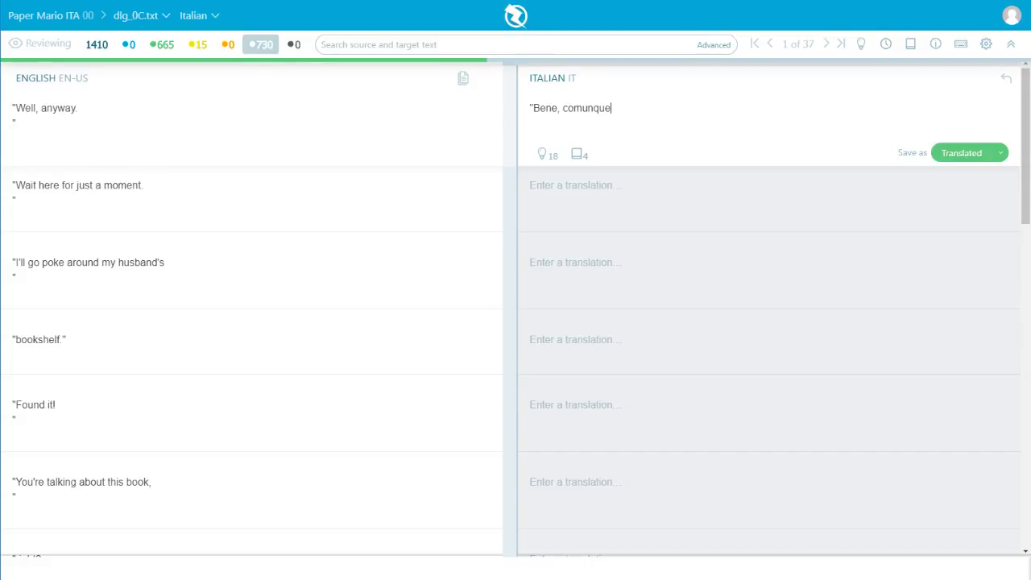
pyautogui.write('.\\n"')
pyautogui.hotkey('ctrl', 'Return')
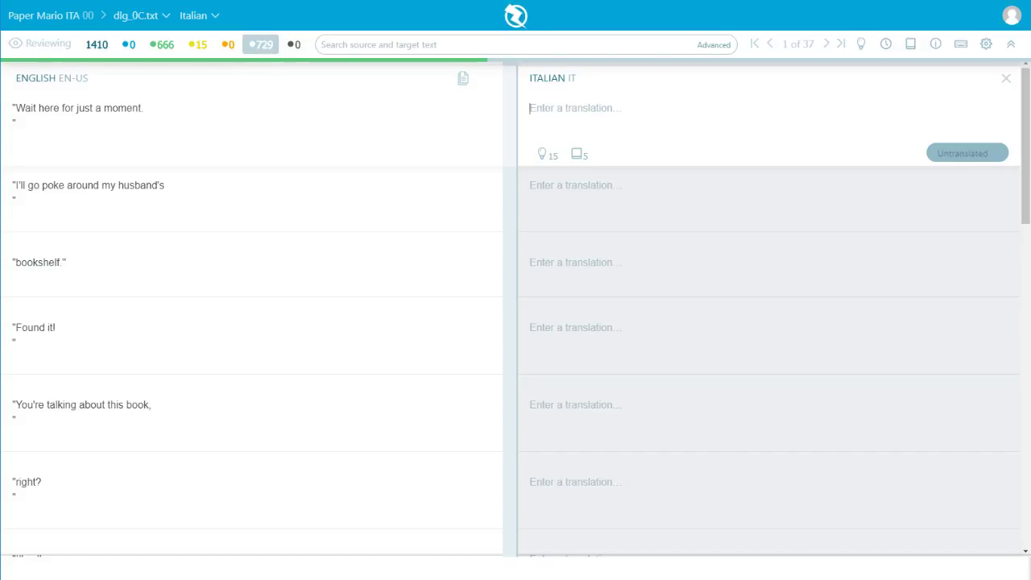
# Translate "Wait here for just a moment." as "Aspetta qui un momento." and save it as translated
pyautogui.write('"')
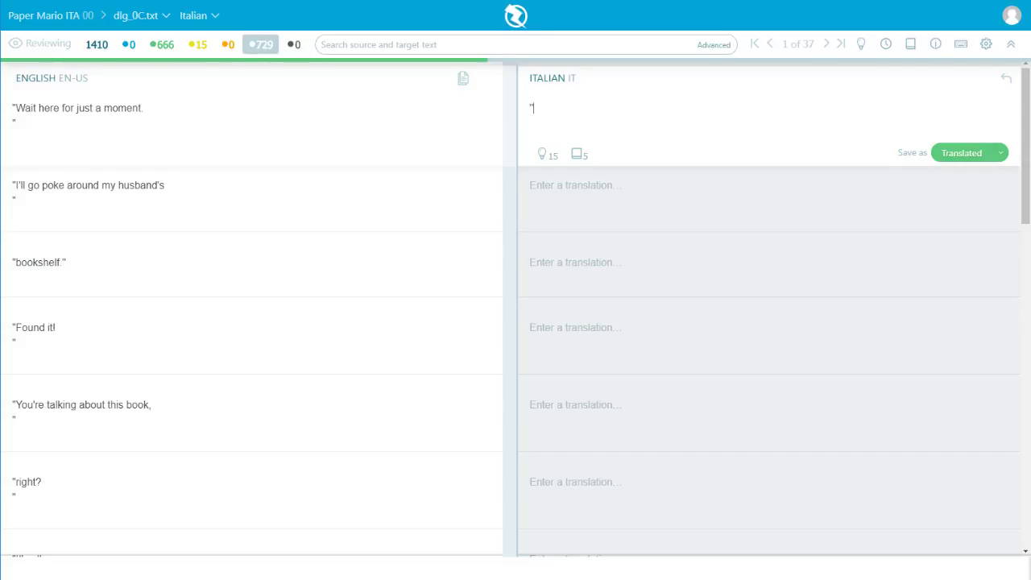
pyautogui.write('Asèdd')
pyautogui.press('BackSpace')
pyautogui.press('BackSpace')
pyautogui.press('BackSpace')
pyautogui.write('petta qui imme')
pyautogui.press('BackSpace')
pyautogui.press('BackSpace')
pyautogui.press('BackSpace')
pyautogui.write('u')
pyautogui.press('BackSpace')
pyautogui.press('BackSpace')
pyautogui.write('un momento. "')
pyautogui.hotkey('ctrl', 'Return')
# Translate "I'll go poke around my husband's" as "Darò un'occhiata alla libreria di\n" and save it as translated
pyautogui.write('"')
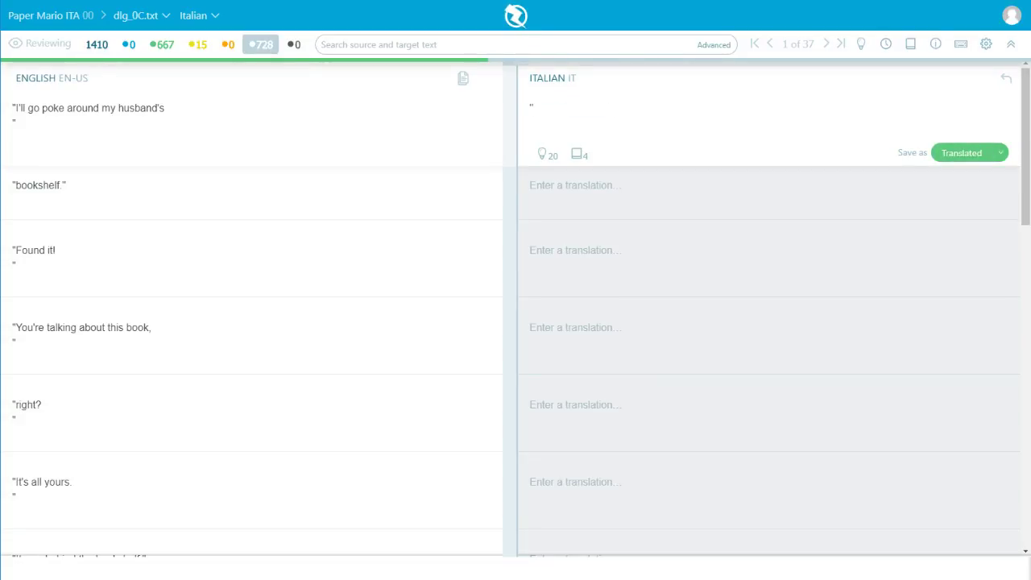
pyautogui.write("Darò un'occhia")
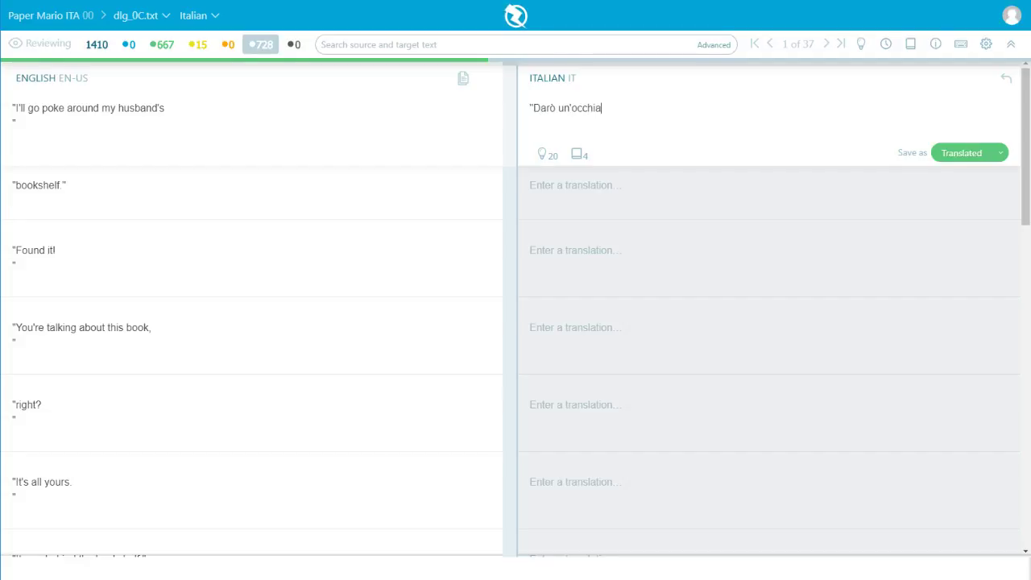
pyautogui.write('ta alla libreria di\\n"')
pyautogui.hotkey('ctrl', 'Return')
# Translate "bookshelf." as "mio marito." and "Found it!" as "Trovato!", saving both as translated
pyautogui.write('marito."')
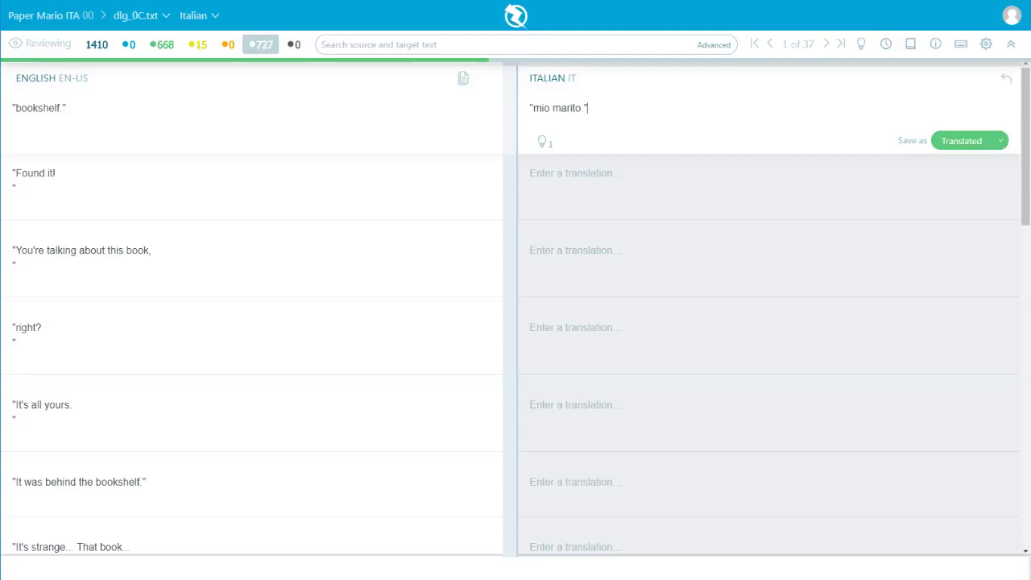
pyautogui.hotkey('ctrl', 'Return')
pyautogui.write('"')
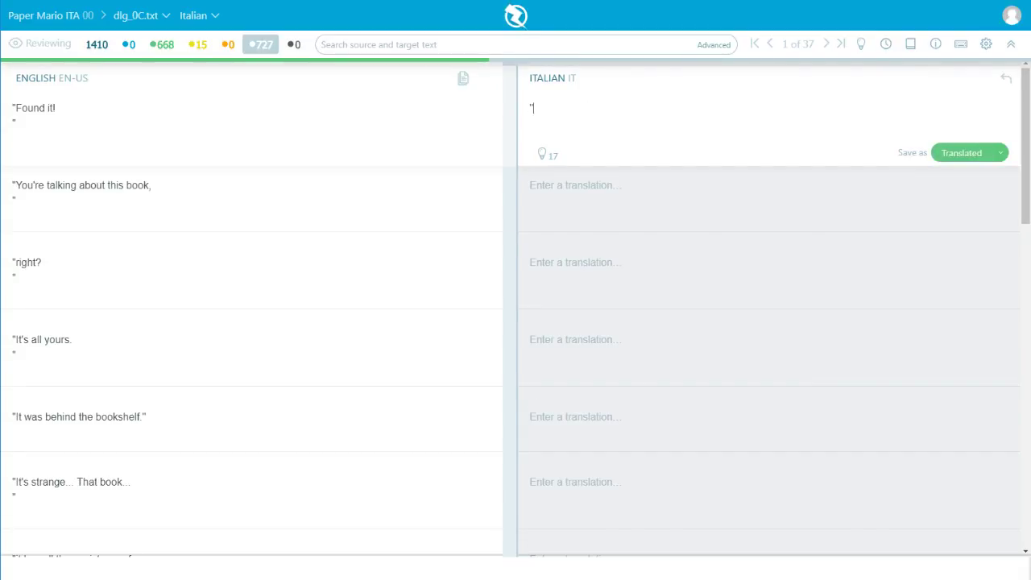
pyautogui.write('Trovato!"')
pyautogui.hotkey('ctrl', 'Return')
# Translate "You're talking about this book," as "Stai parlando di questo libro,\n" and "right?" as "corretto?\n", saving both as translated
pyautogui.write('"')
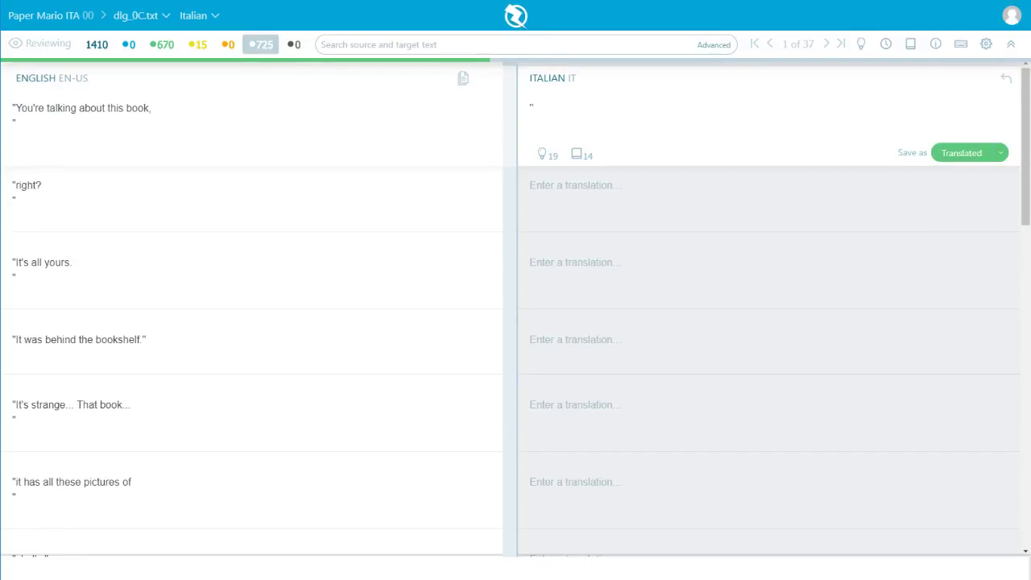
pyautogui.write('Stai parlando di questo libro,\\n"')
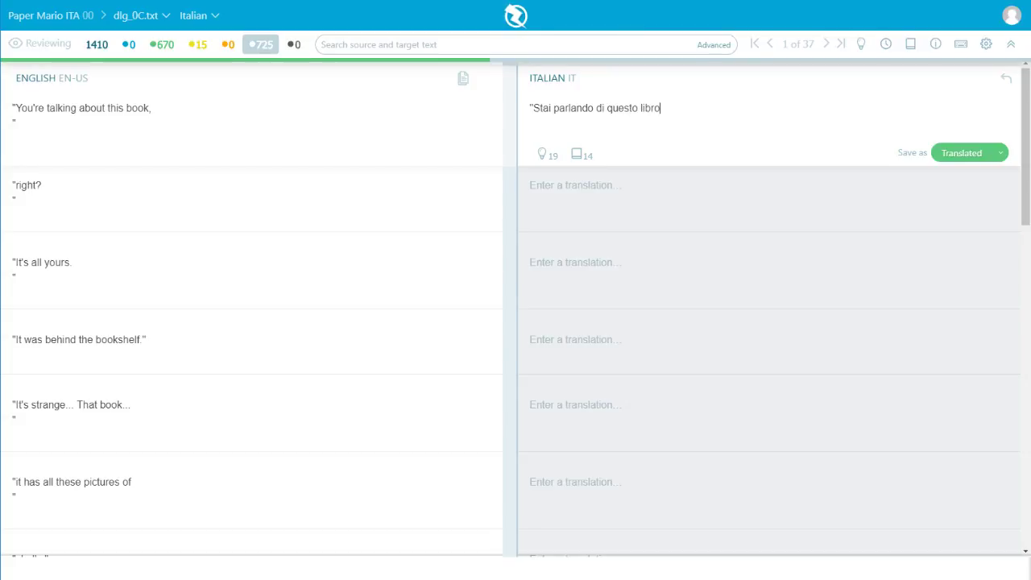
pyautogui.hotkey('ctrl', 'Return')
pyautogui.write('"corretto?\\n"')
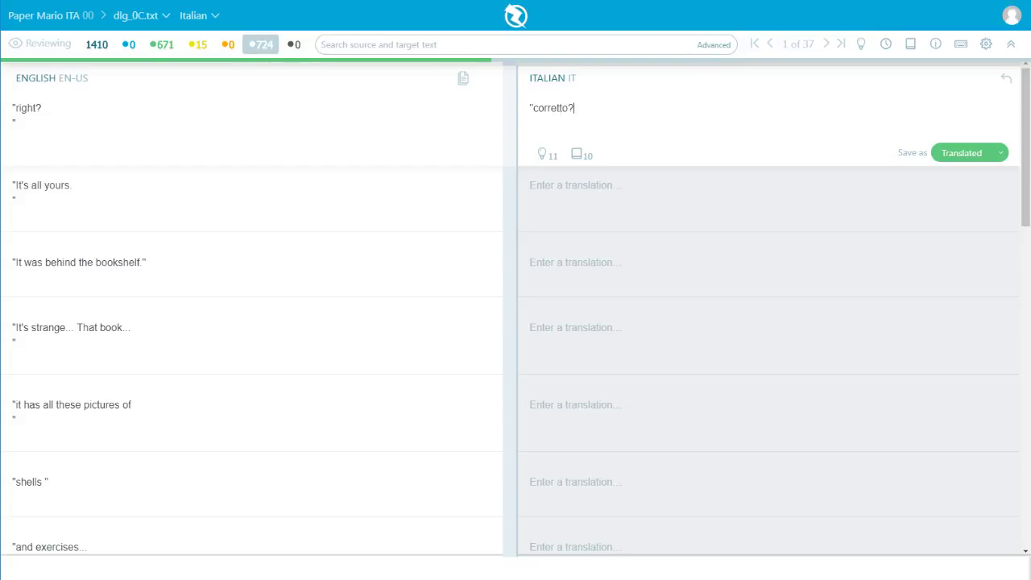
pyautogui.hotkey('ctrl', 'Return')
# Translate "It's all yours." as "È tutto tuo\n" and save it as translated
pyautogui.write('"')
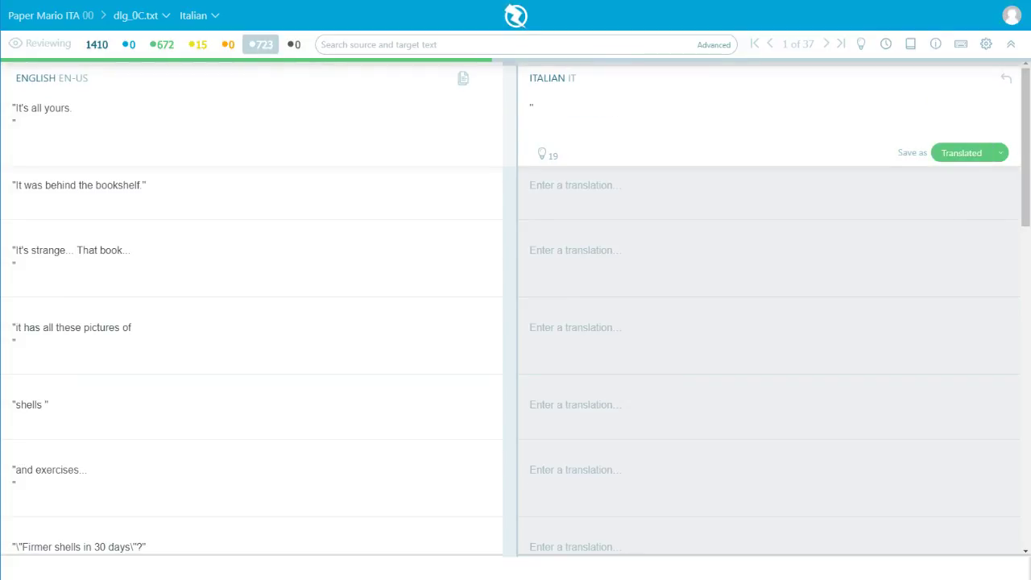
pyautogui.write('È tutto tuo ')
pyautogui.write('\\n"')
pyautogui.hotkey('ctrl', 'Return')
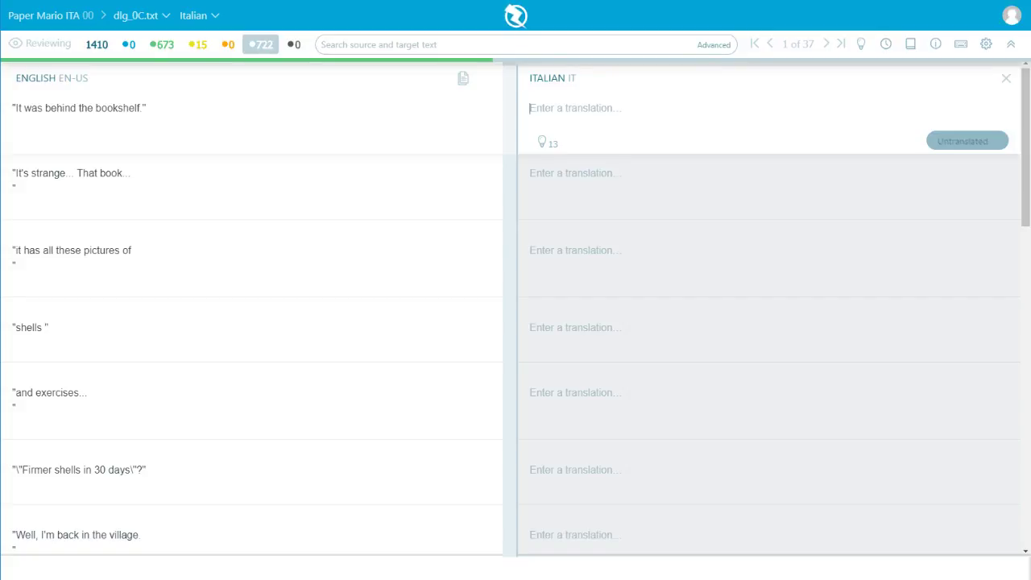
# Translate "It was behind the bookshelf." as "Era dietro la libreria." and save it as translated
pyautogui.write('"')
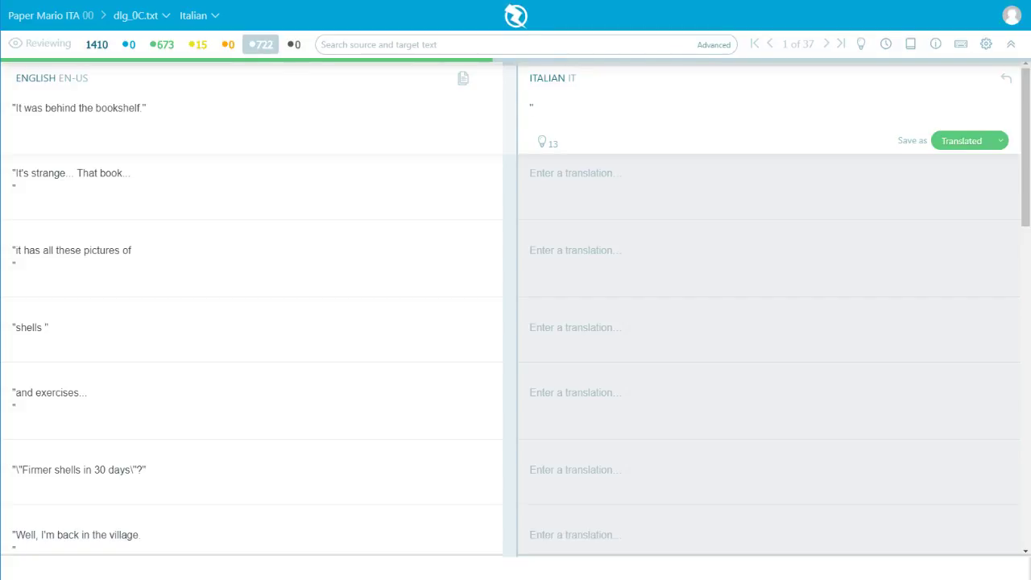
pyautogui.write('Era dietro la libreria."')
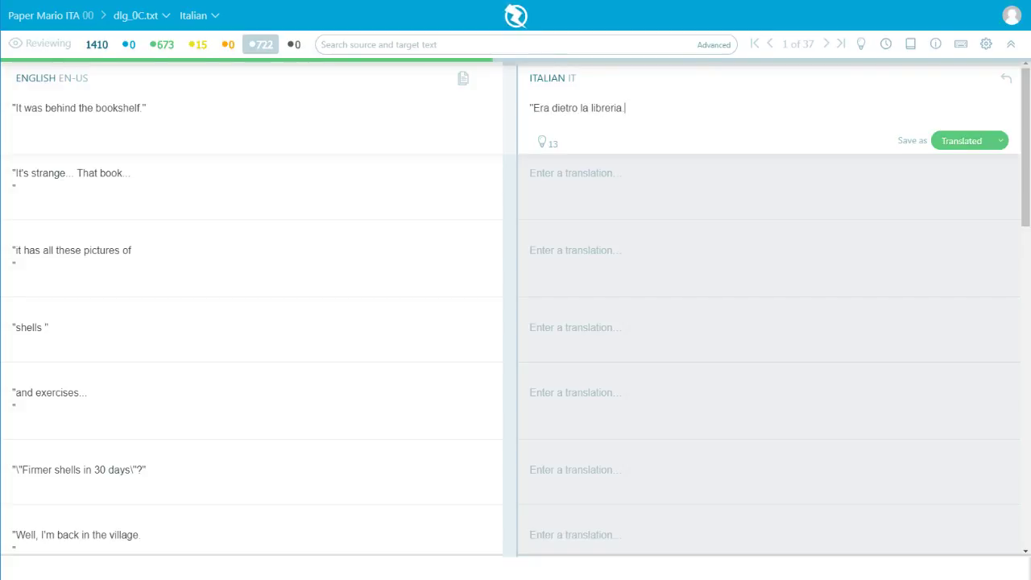
pyautogui.press('Return')
pyautogui.write('"')
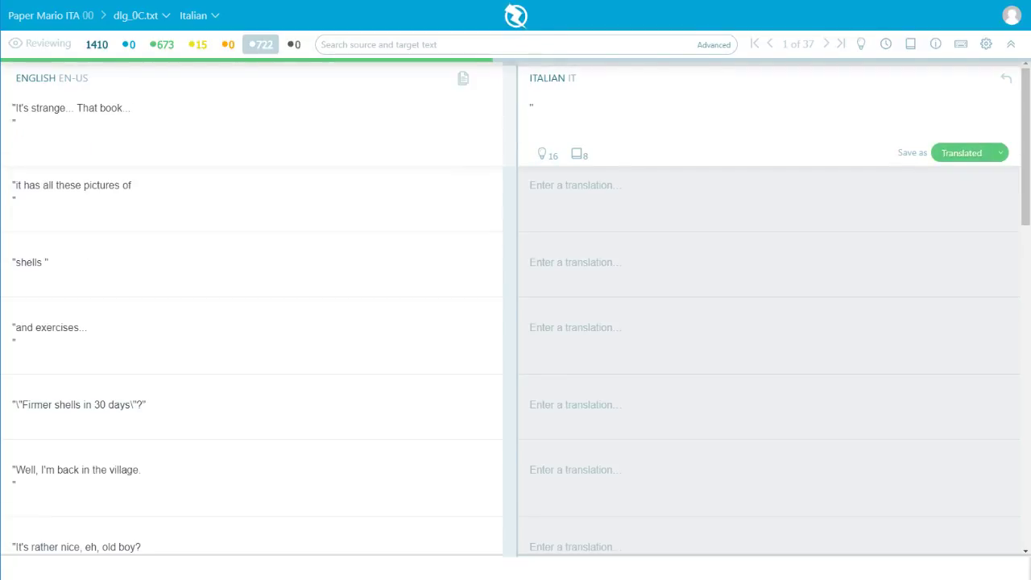
pyautogui.press('BackSpace')
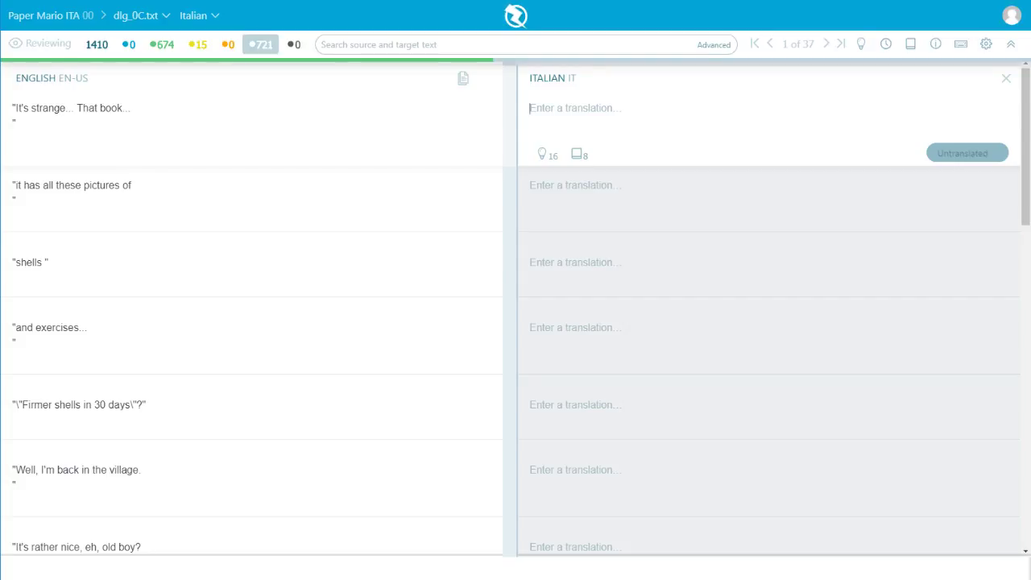
# Translate "It's strange... That book..." as "È strano... quel libro...\n" and save it as translated
pyautogui.write('"')
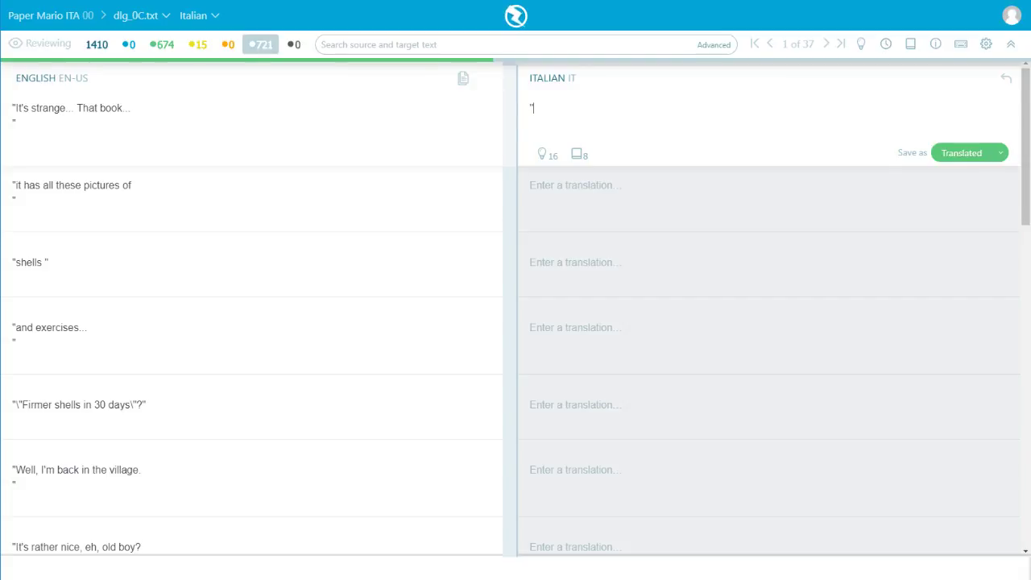
pyautogui.write('È strano... quel libro...\\n"')
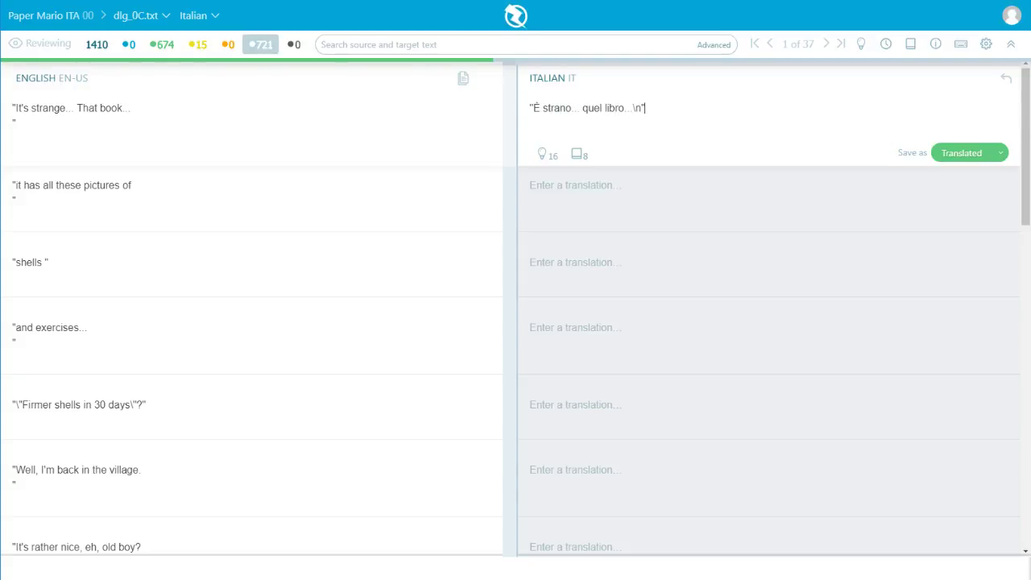
pyautogui.hotkey('ctrl', 'Return')
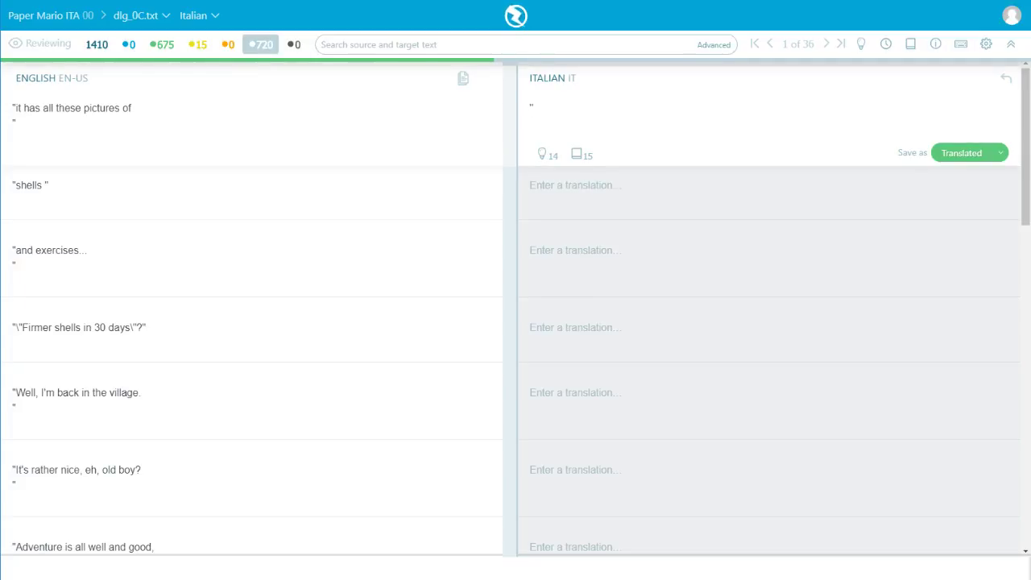
# Translate "it has all these pictures of" as "ha tutte queste figure di\n" and "shells" as "gusci.", saving both as translated
pyautogui.write('ha tutte queste figure di\\n')
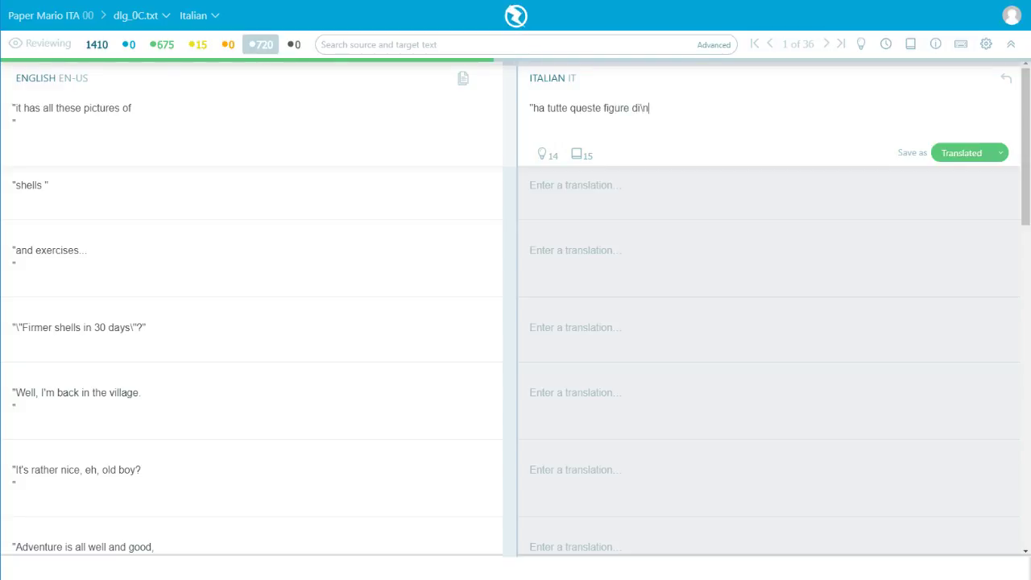
pyautogui.hotkey('ctrl', 'Return')
pyautogui.write('"gusci ')
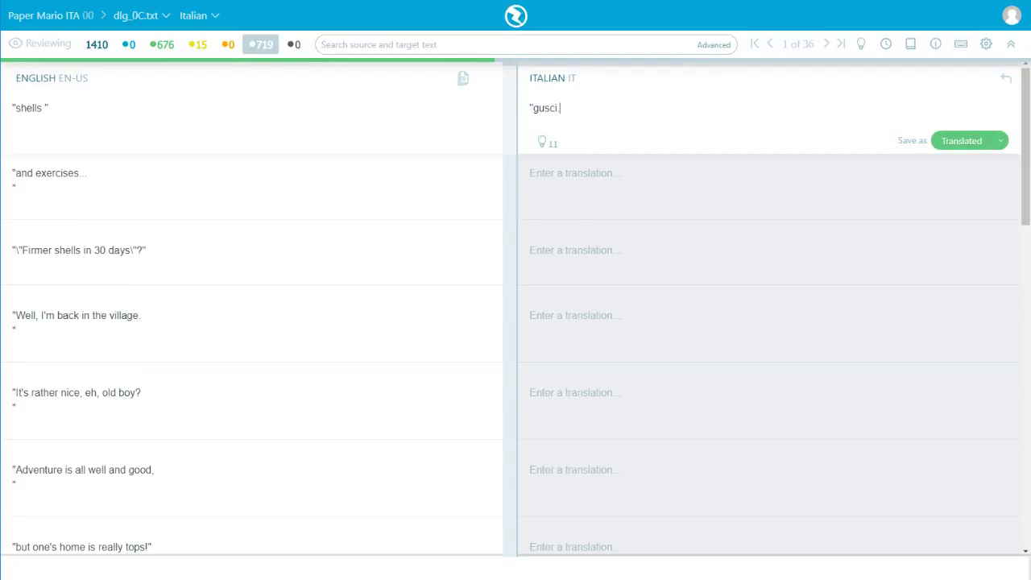
pyautogui.write('"')
pyautogui.hotkey('ctrl', 'Return')
# Translate "and exercises..." as "e esercizi...\n", save it as translated and reopen that segment
pyautogui.write('"e')
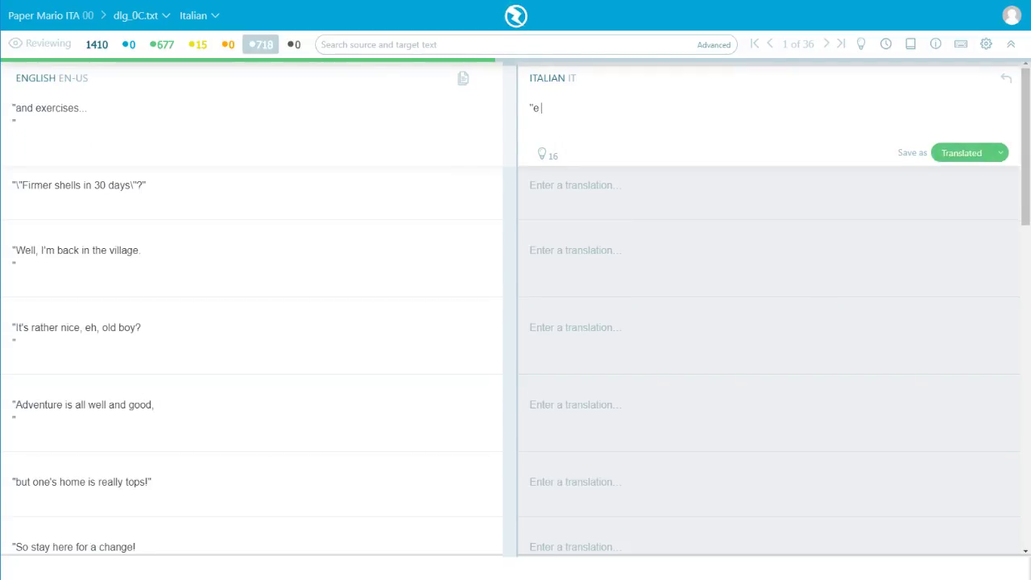
pyautogui.write(' esercizi...\\n"')
pyautogui.hotkey('ctrl', 'Return')
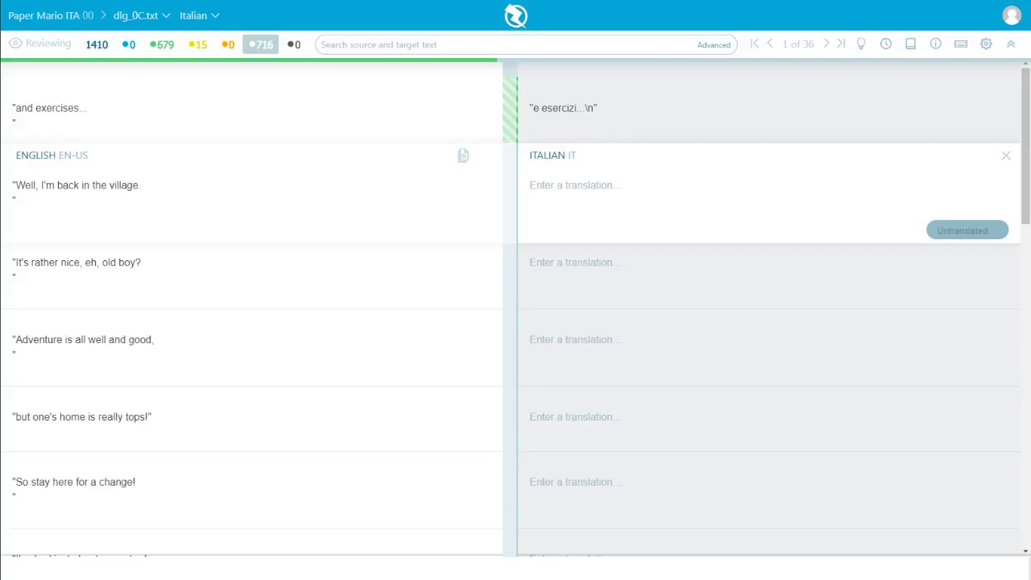
pyautogui.click(676, 122)
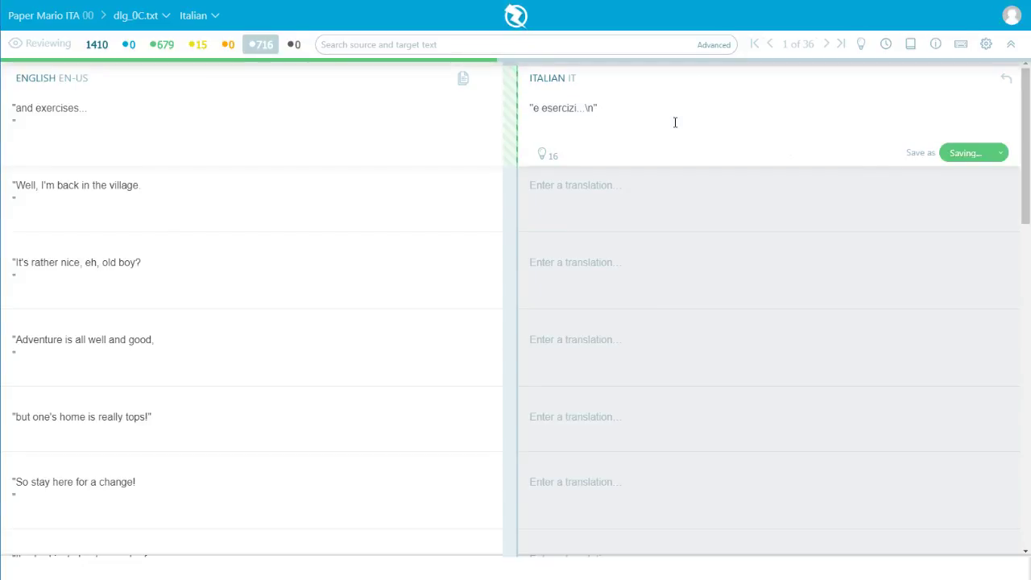